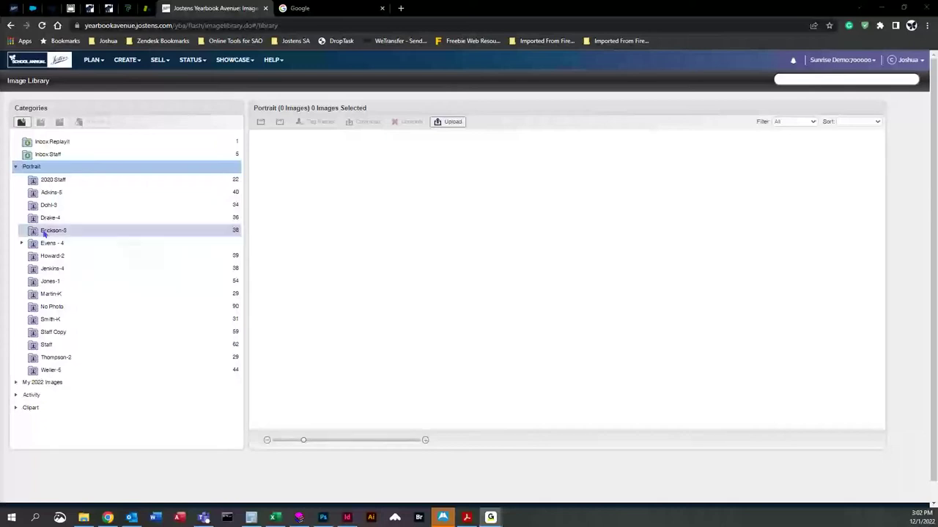
Open the Adkins-5 portrait category to display its 40 student portraits
{"action": "left_click", "coordinate": [51, 195]}
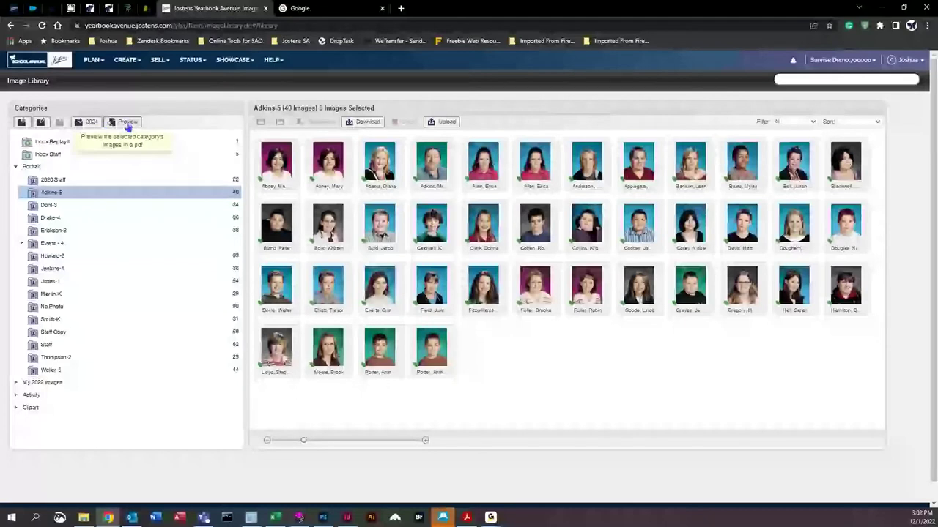
{"action": "left_click", "coordinate": [122, 123]}
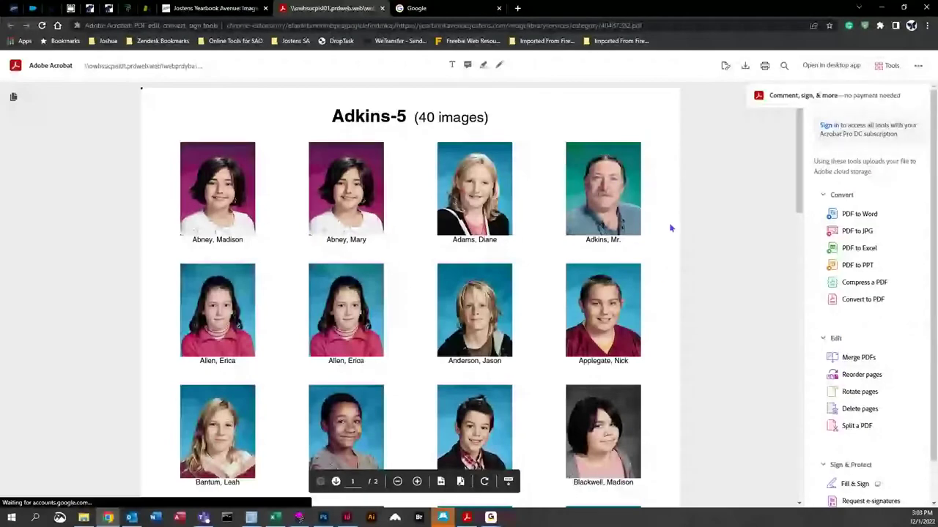
{"action": "scroll", "coordinate": [470, 247], "scroll_direction": "down", "scroll_amount": 2}
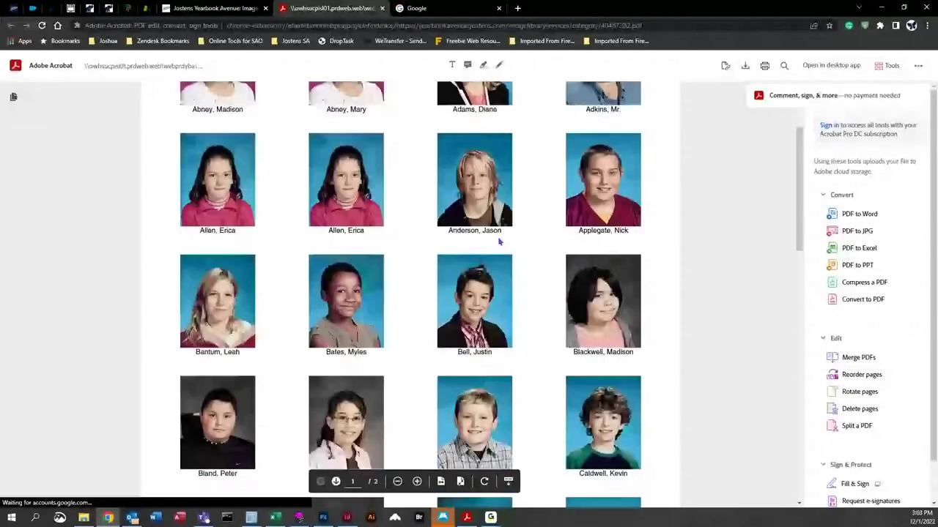
{"action": "scroll", "coordinate": [499, 243], "scroll_direction": "down", "scroll_amount": 6}
{"action": "scroll", "coordinate": [498, 245], "scroll_direction": "down", "scroll_amount": 6}
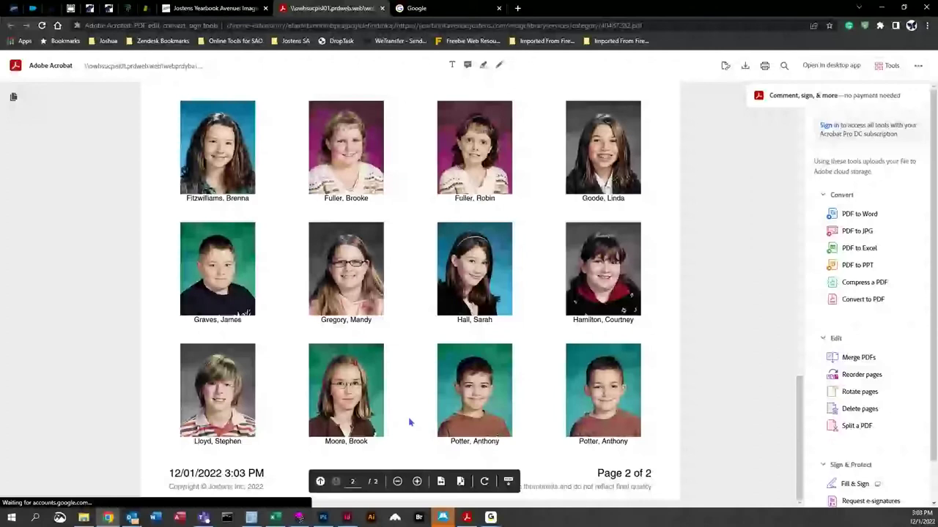
{"action": "scroll", "coordinate": [410, 423], "scroll_direction": "up", "scroll_amount": 7}
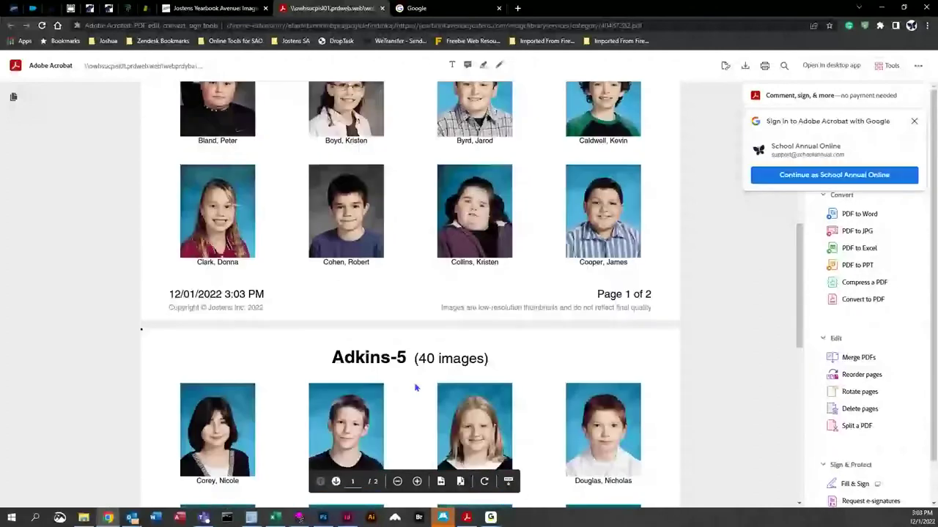
{"action": "scroll", "coordinate": [415, 388], "scroll_direction": "up", "scroll_amount": 8}
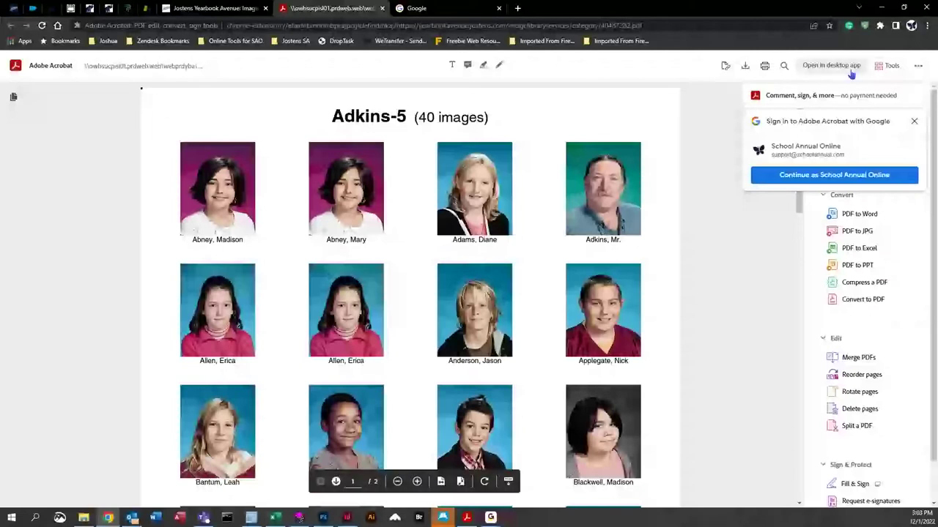
{"action": "middle_click", "coordinate": [308, 10]}
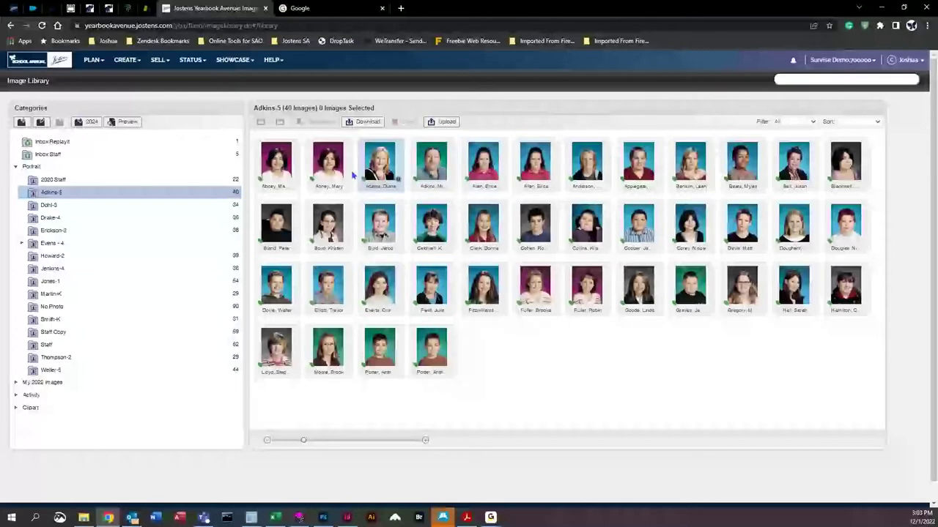
Open the Coverage Report from the CREATE menu and scroll through its 417-student table
{"action": "left_click", "coordinate": [136, 63]}
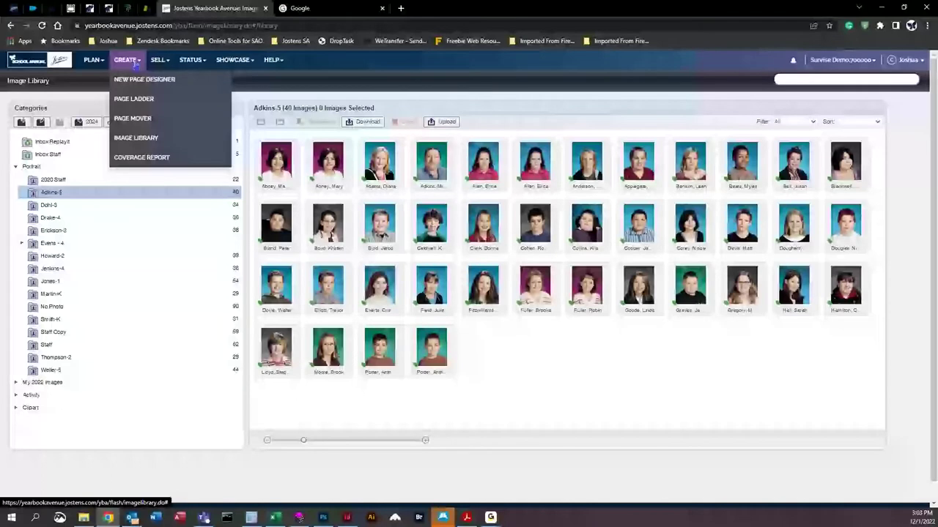
{"action": "left_click", "coordinate": [141, 157]}
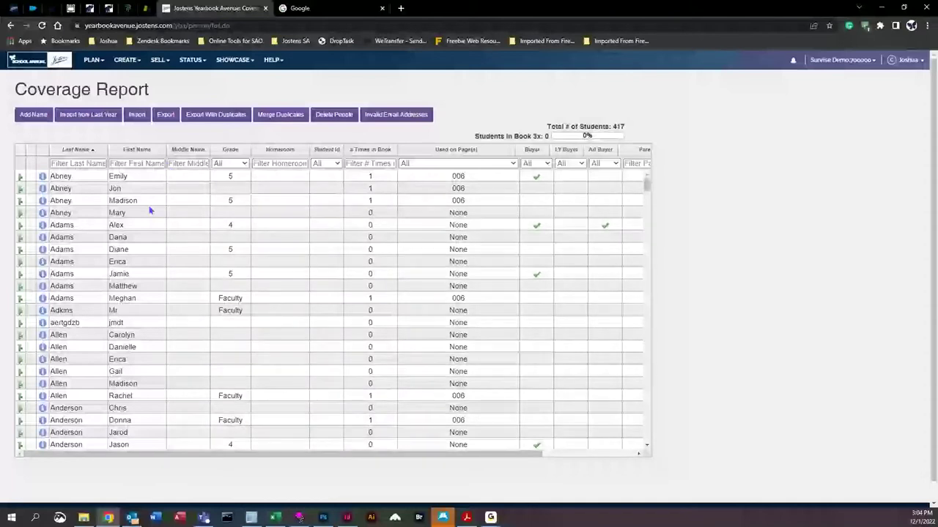
{"action": "scroll", "coordinate": [151, 213], "scroll_direction": "down", "scroll_amount": 3}
{"action": "scroll", "coordinate": [154, 271], "scroll_direction": "down", "scroll_amount": 10}
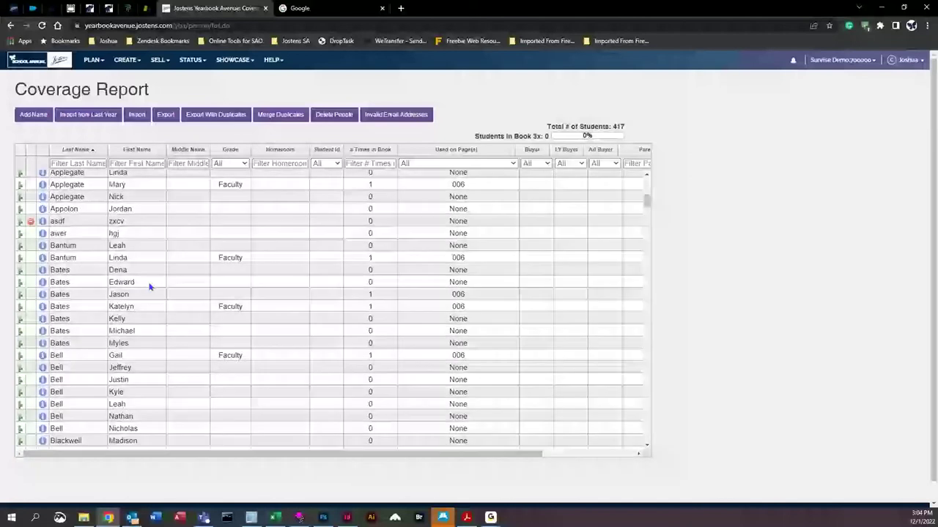
{"action": "scroll", "coordinate": [149, 287], "scroll_direction": "down", "scroll_amount": 13}
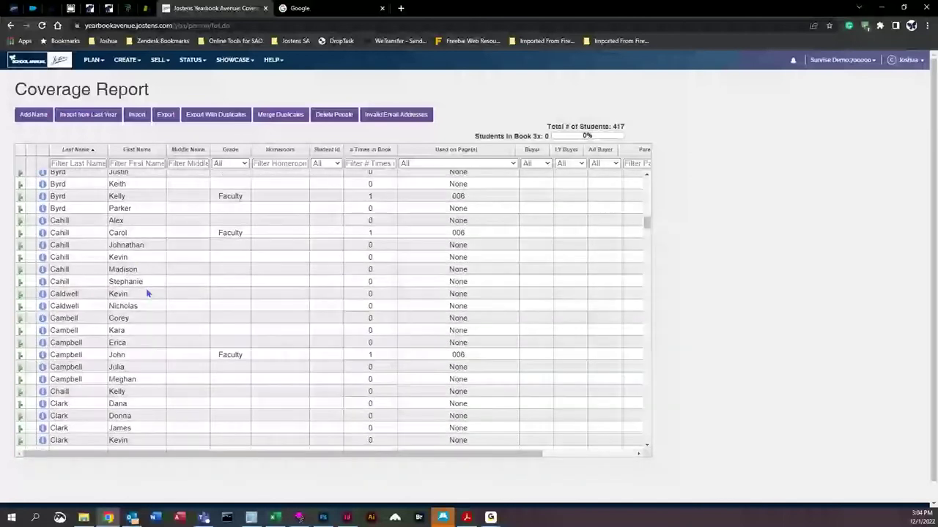
{"action": "scroll", "coordinate": [147, 293], "scroll_direction": "down", "scroll_amount": 3}
{"action": "left_click_drag", "start_coordinate": [648, 230], "coordinate": [647, 183]}
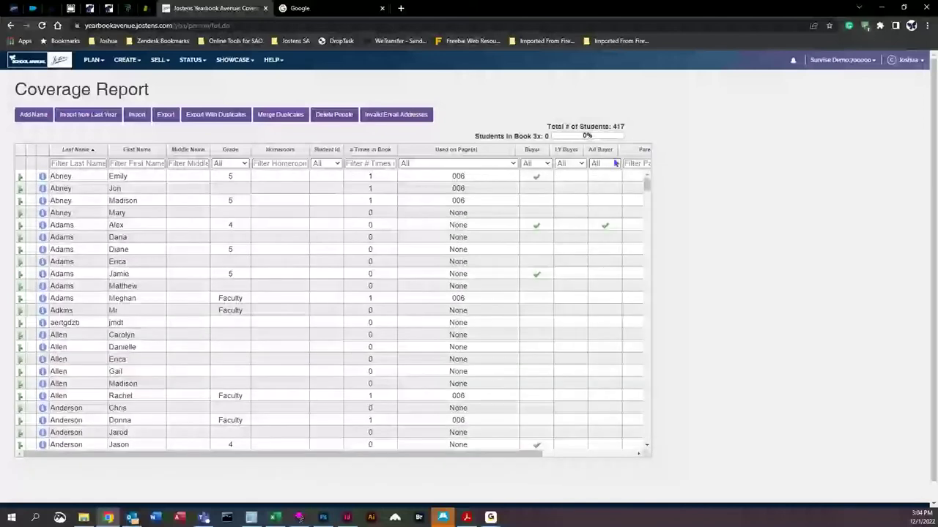
Correct the spelling of the top student's first name in the report
{"action": "left_click", "coordinate": [146, 176]}
{"action": "type", "text": "Emil"}
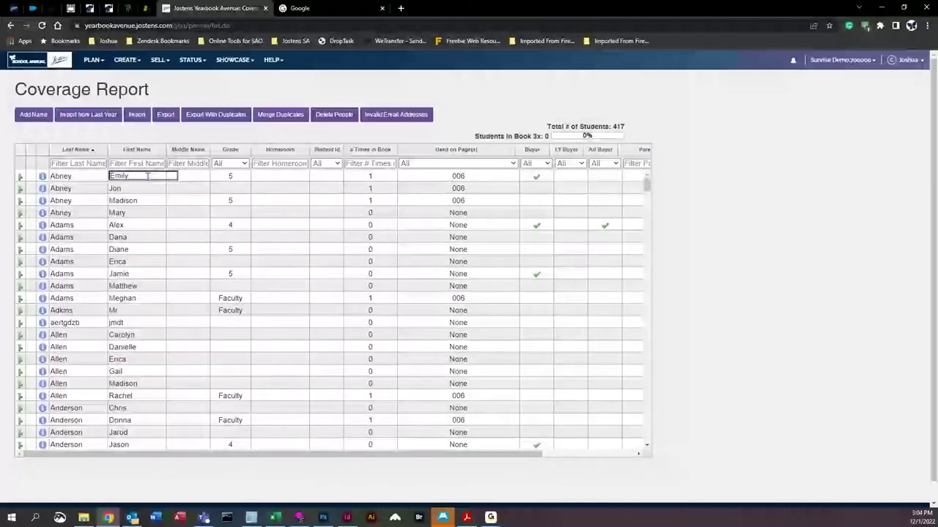
{"action": "type", "text": "ie"}
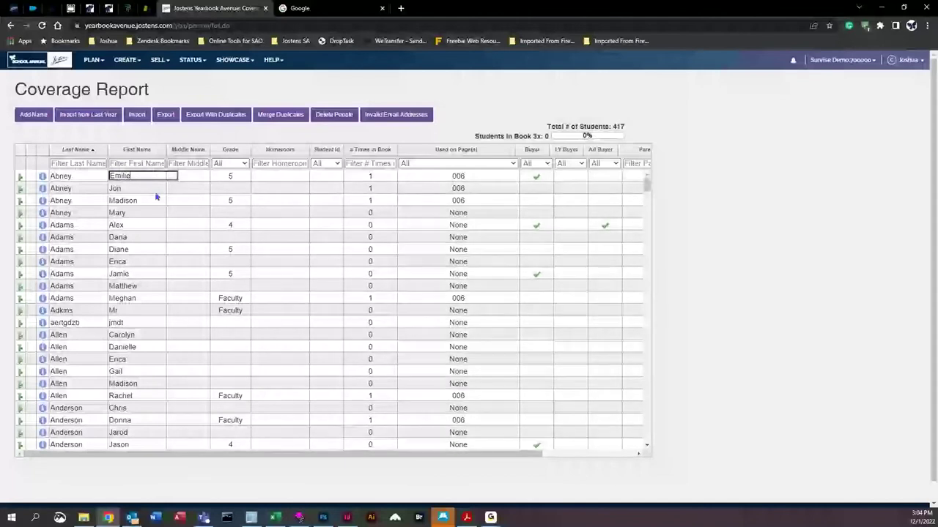
{"action": "left_click", "coordinate": [173, 133]}
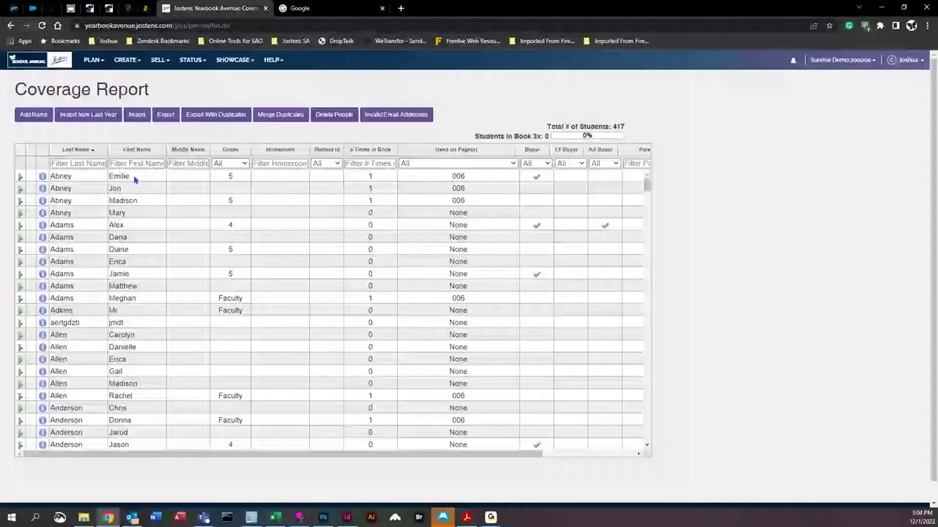
Change that student's grade from 5 to 4th Grade
{"action": "left_click", "coordinate": [230, 176]}
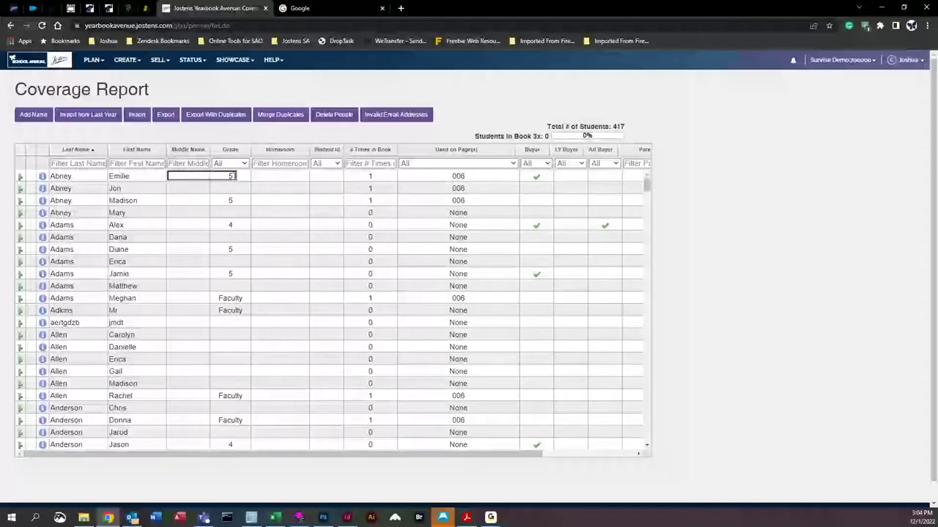
{"action": "left_click", "coordinate": [242, 176]}
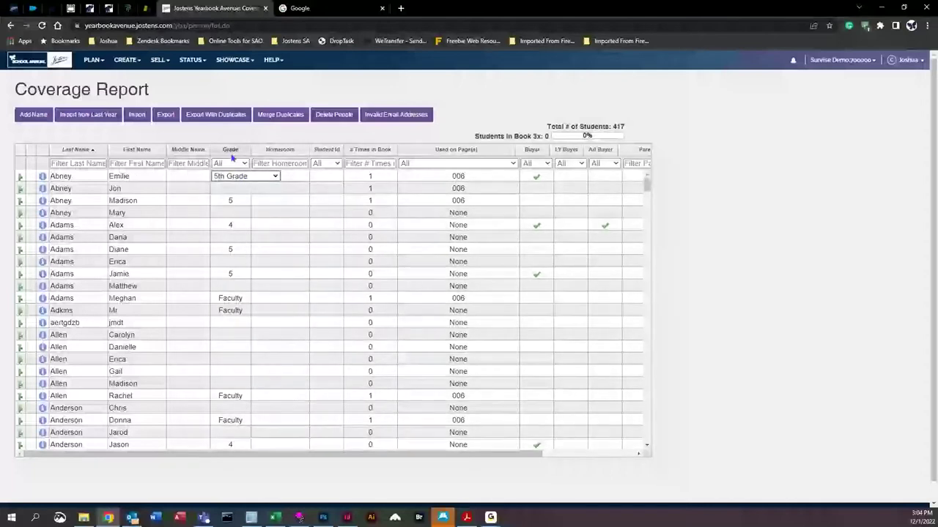
{"action": "left_click", "coordinate": [232, 176]}
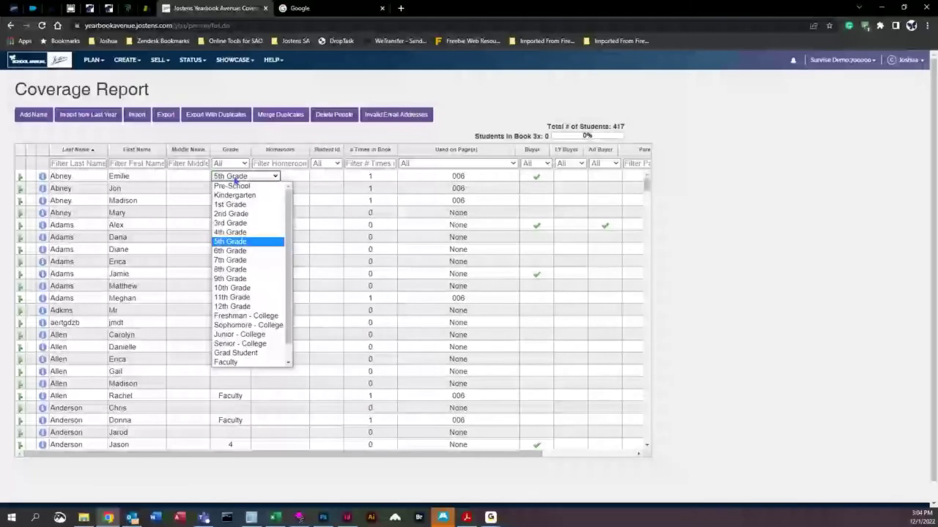
{"action": "left_click", "coordinate": [240, 232]}
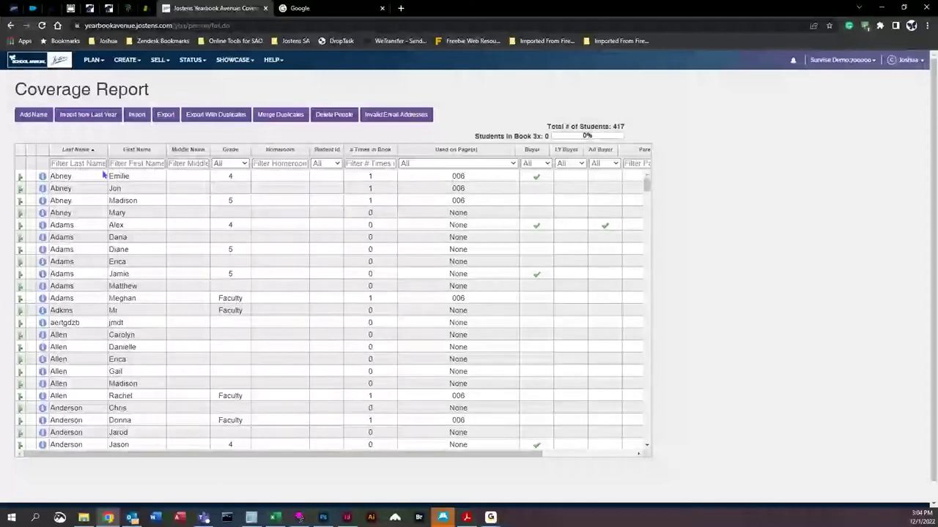
{"action": "left_click", "coordinate": [283, 122]}
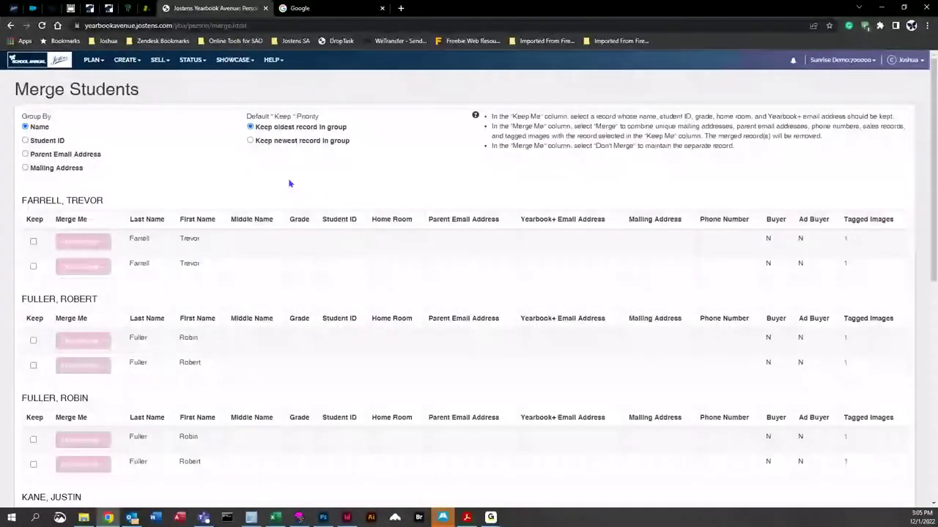
Keep the Faculty record, mark its duplicate as Merge, and apply the merge with OK
{"action": "scroll", "coordinate": [200, 220], "scroll_direction": "down", "scroll_amount": 4}
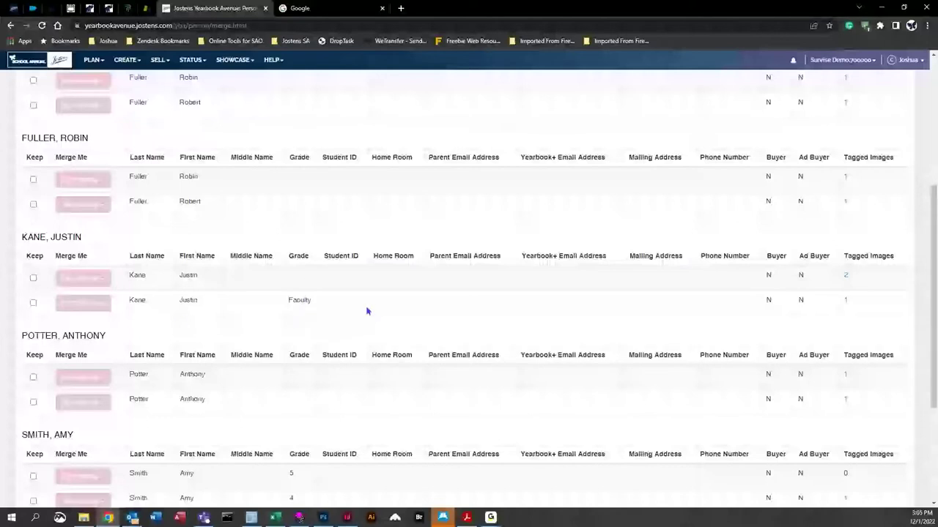
{"action": "left_click", "coordinate": [33, 303]}
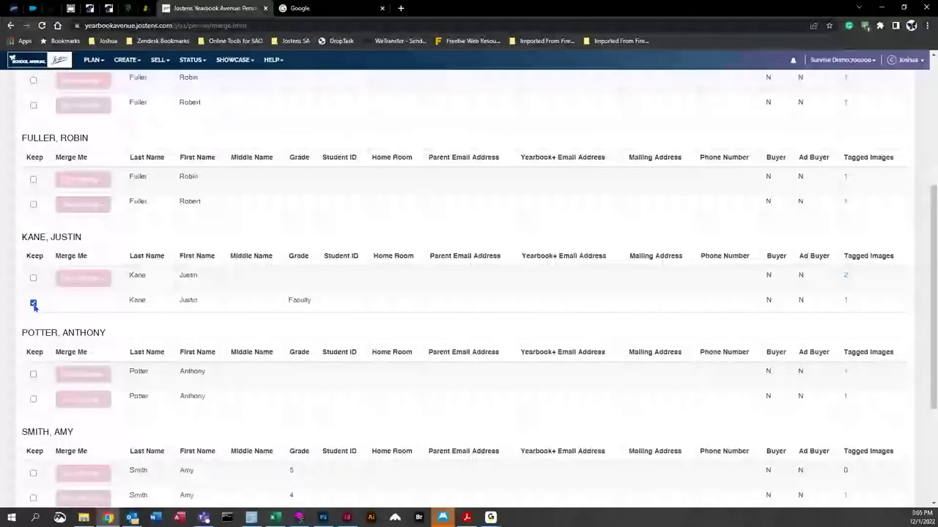
{"action": "left_click", "coordinate": [82, 278]}
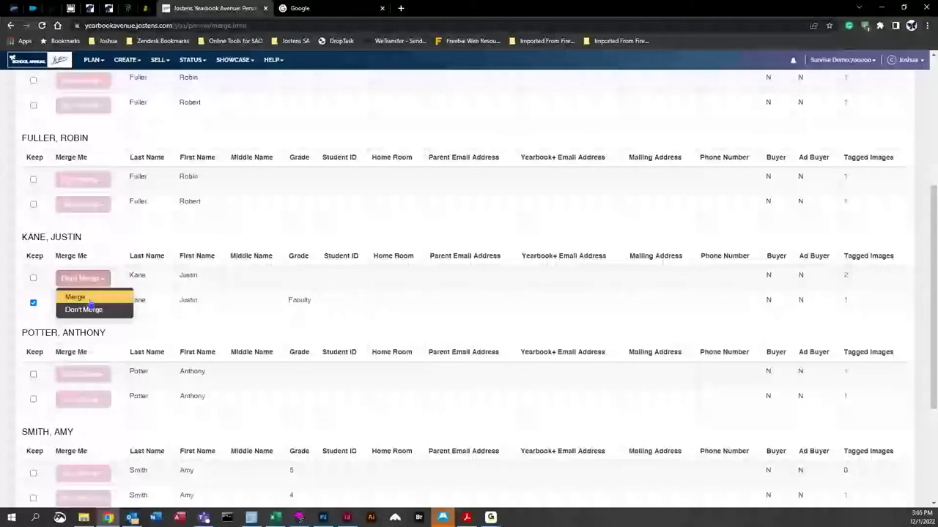
{"action": "left_click", "coordinate": [90, 299]}
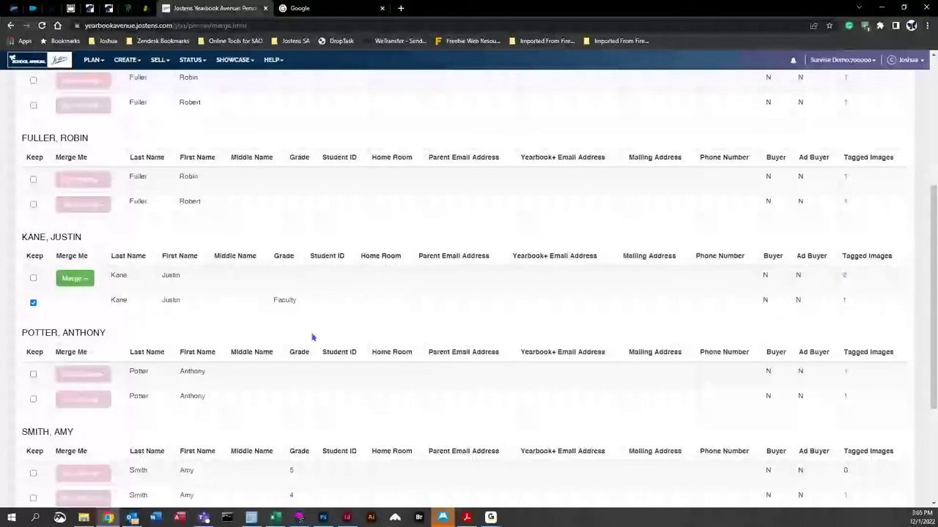
{"action": "scroll", "coordinate": [200, 293], "scroll_direction": "down", "scroll_amount": 3}
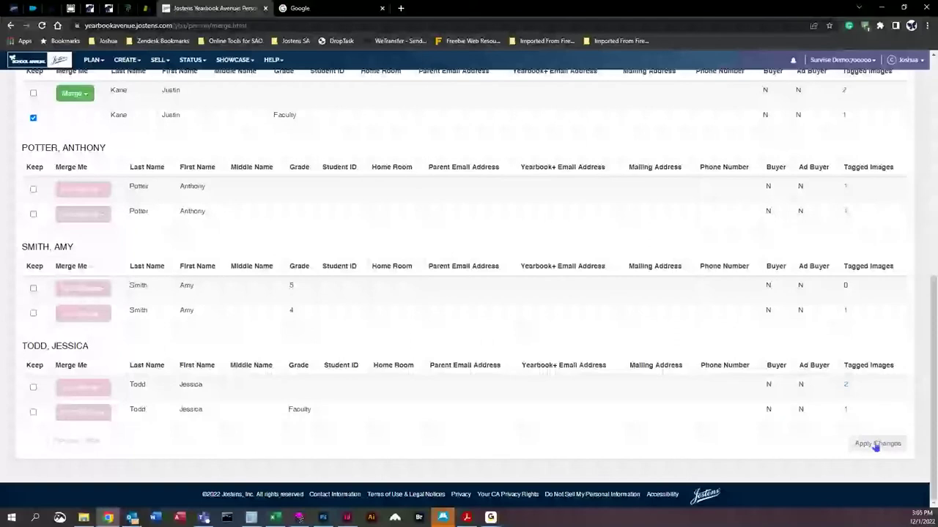
{"action": "left_click", "coordinate": [883, 447]}
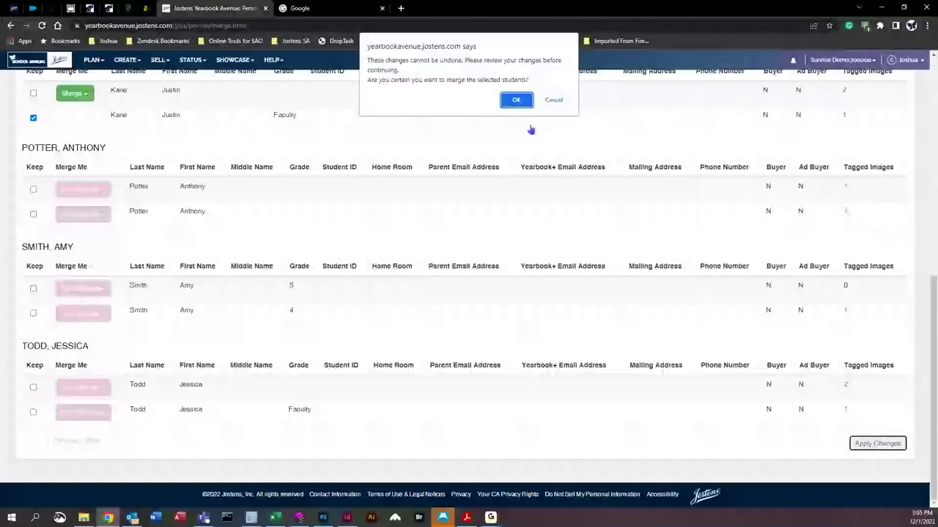
{"action": "left_click", "coordinate": [516, 100]}
{"action": "scroll", "coordinate": [285, 322], "scroll_direction": "down", "scroll_amount": 6}
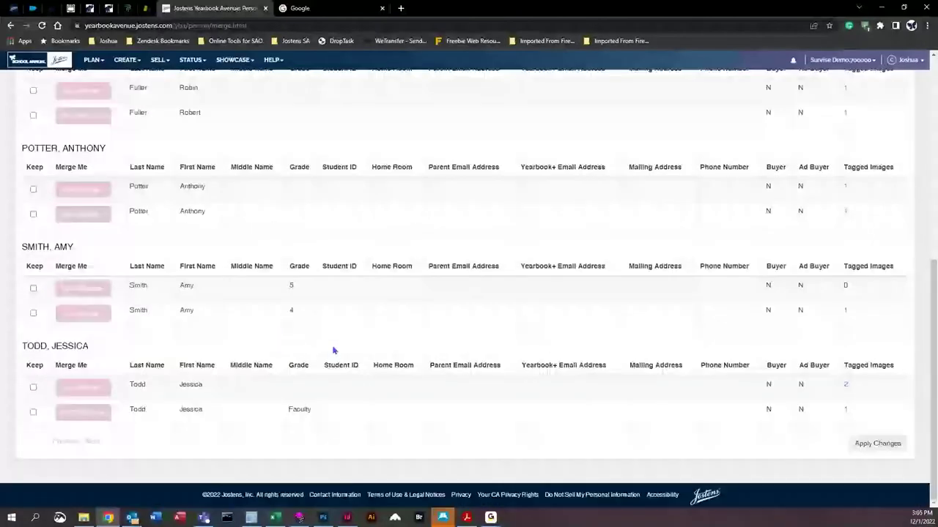
{"action": "scroll", "coordinate": [333, 348], "scroll_direction": "up", "scroll_amount": 6}
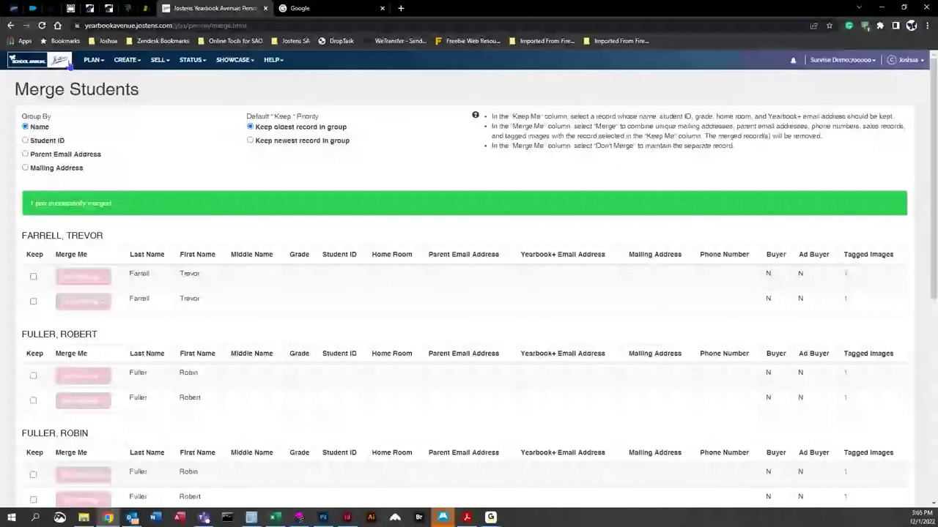
Reopen the Coverage Report, now totaling 416 students
{"action": "left_click", "coordinate": [126, 59]}
{"action": "left_click", "coordinate": [143, 157]}
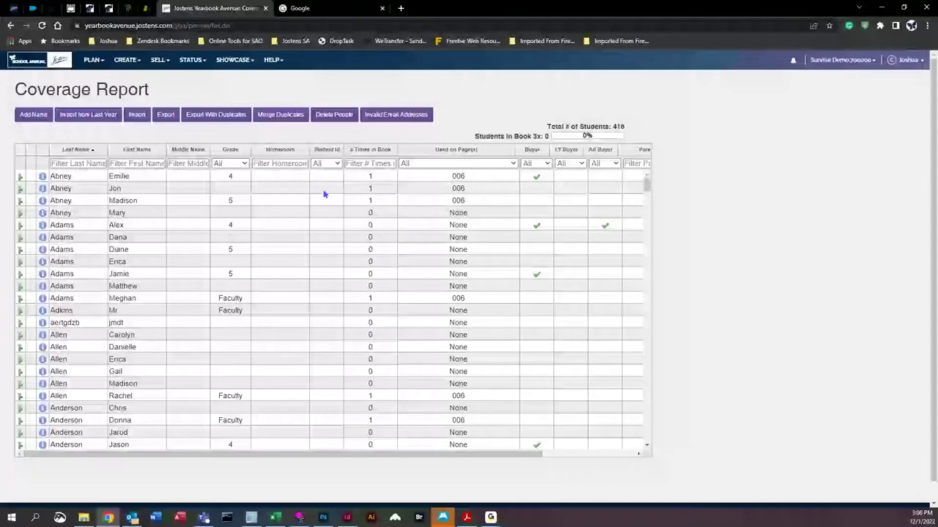
{"action": "left_click", "coordinate": [371, 150]}
{"action": "left_click", "coordinate": [370, 151]}
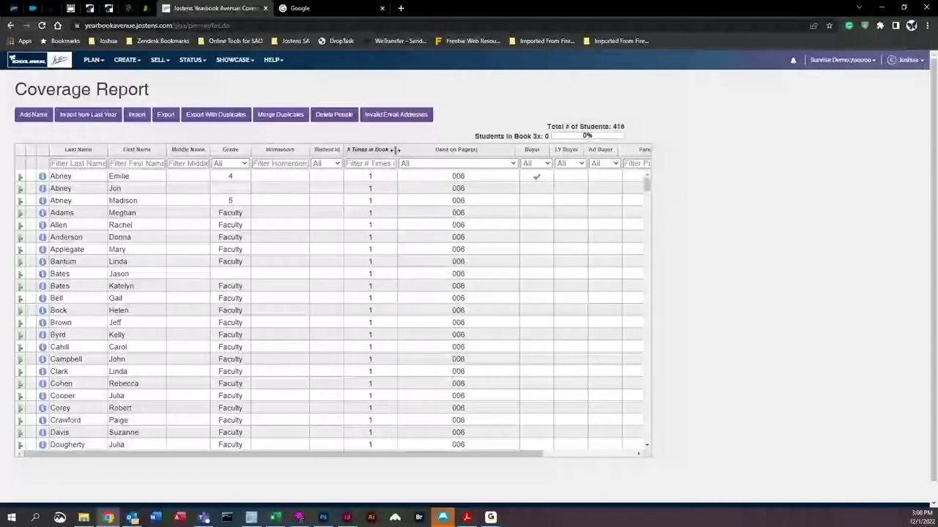
{"action": "left_click", "coordinate": [394, 163]}
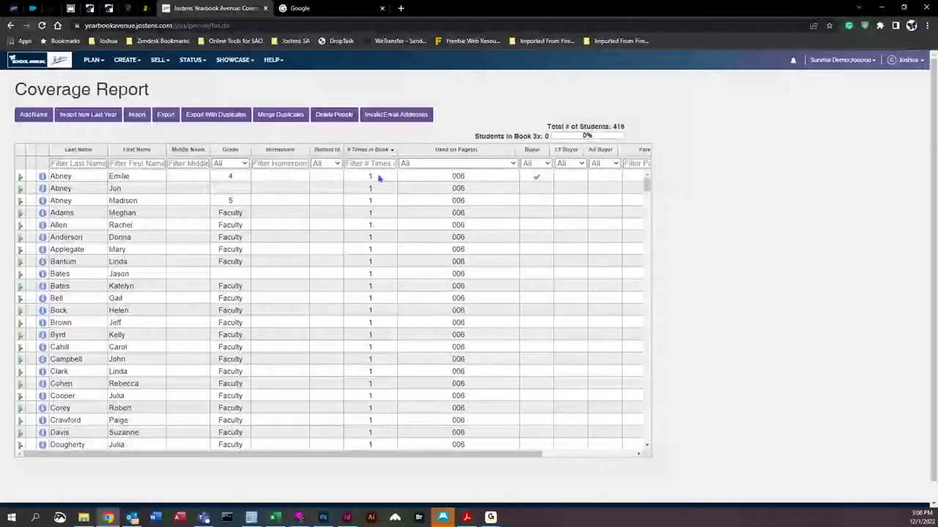
{"action": "scroll", "coordinate": [378, 190], "scroll_direction": "down", "scroll_amount": 5}
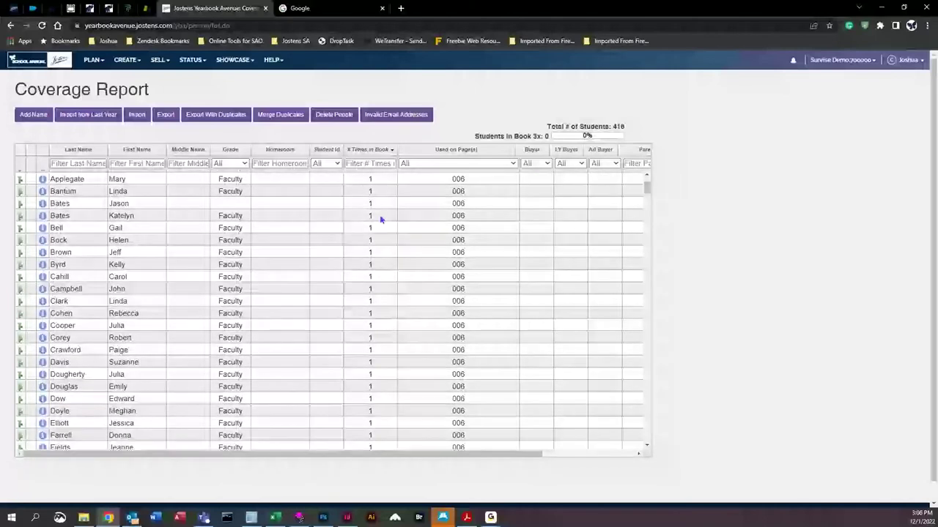
{"action": "scroll", "coordinate": [380, 221], "scroll_direction": "down", "scroll_amount": 8}
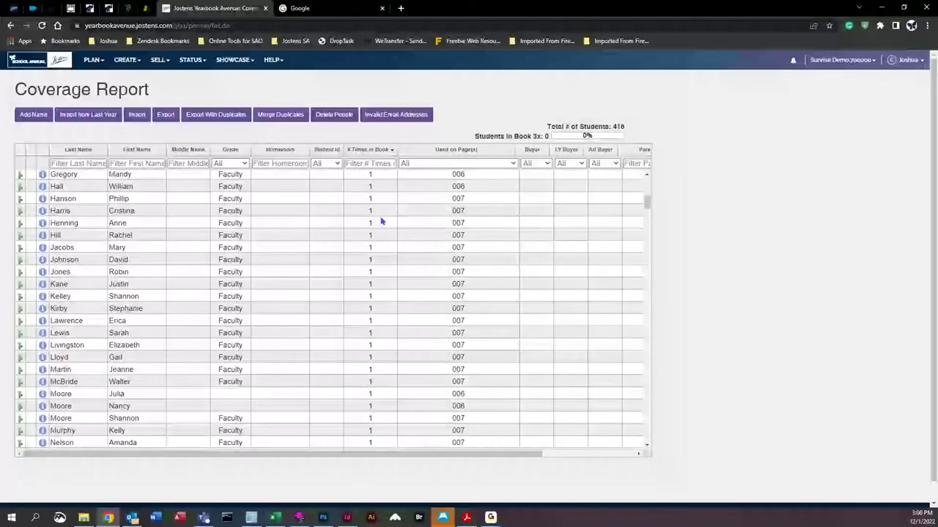
{"action": "scroll", "coordinate": [380, 228], "scroll_direction": "down", "scroll_amount": 4}
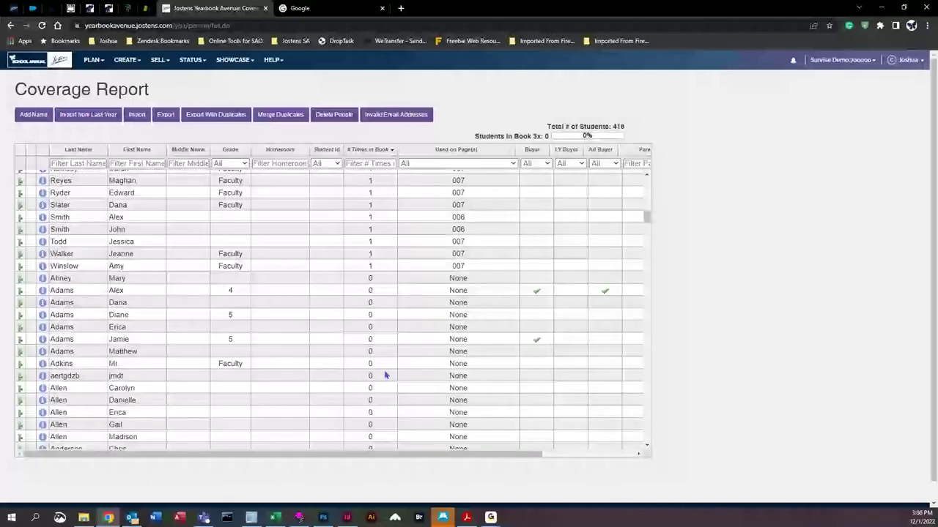
{"action": "scroll", "coordinate": [379, 253], "scroll_direction": "down", "scroll_amount": 4}
{"action": "scroll", "coordinate": [377, 337], "scroll_direction": "up", "scroll_amount": 5}
{"action": "scroll", "coordinate": [375, 344], "scroll_direction": "up", "scroll_amount": 2}
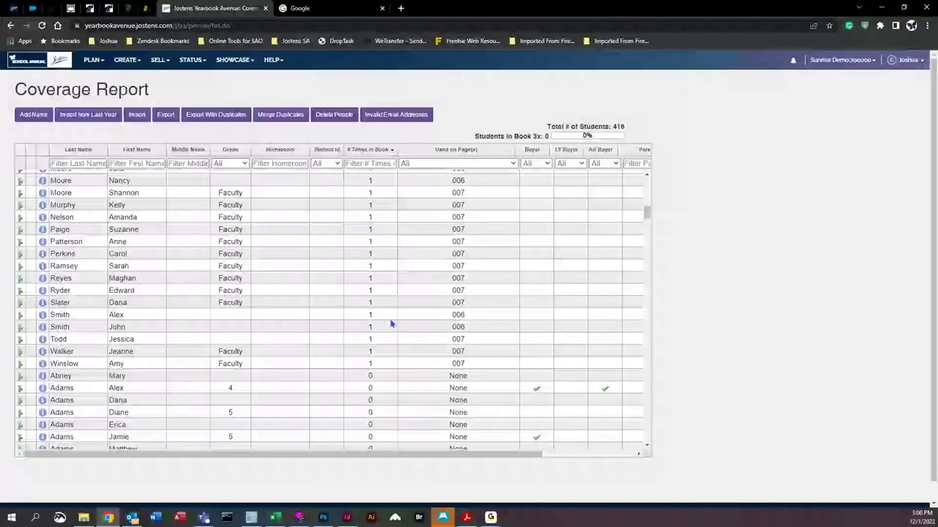
{"action": "scroll", "coordinate": [389, 321], "scroll_direction": "up", "scroll_amount": 15}
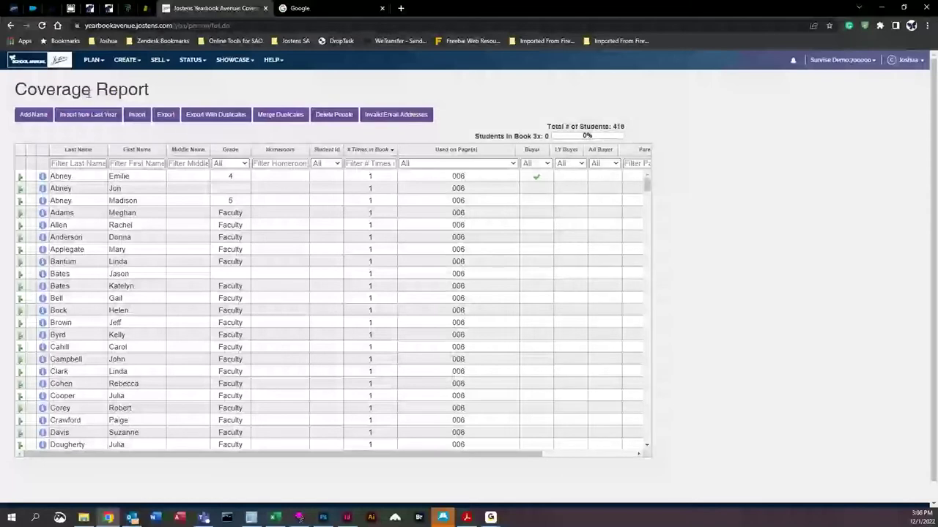
Return to the Image Library via CREATE, showing Adkins-5's 40 portraits
{"action": "left_click", "coordinate": [129, 63]}
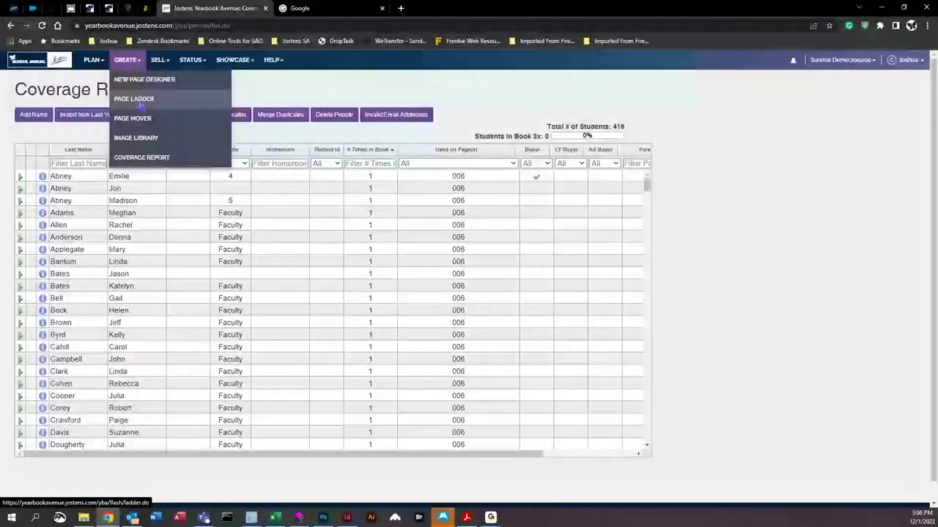
{"action": "left_click", "coordinate": [136, 138]}
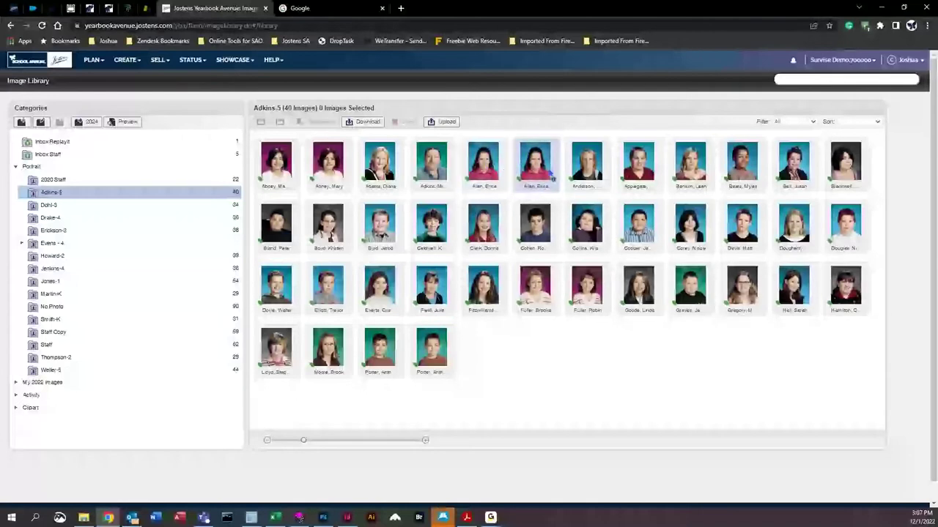
Set the sixth top-row Adkins-5 portrait's Use Portrait option to Don't Use Portrait
{"action": "left_click", "coordinate": [537, 173]}
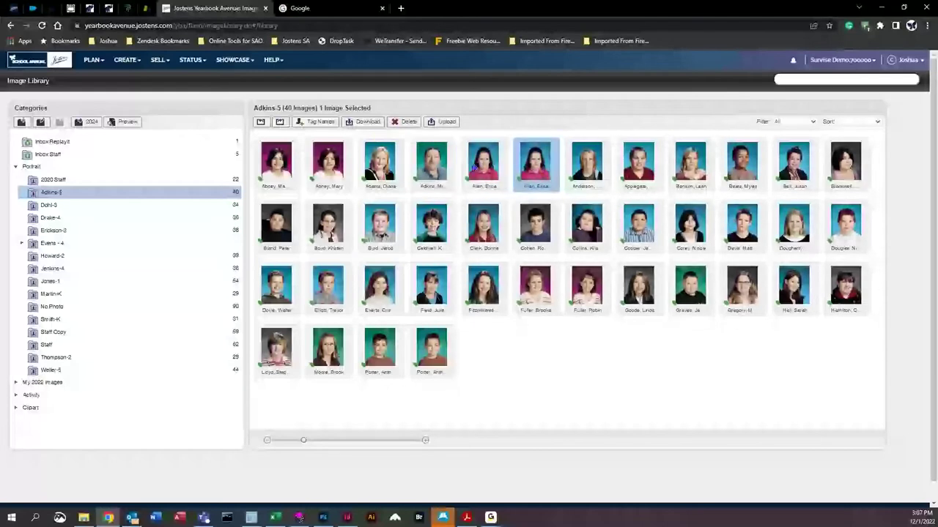
{"action": "left_click", "coordinate": [318, 123]}
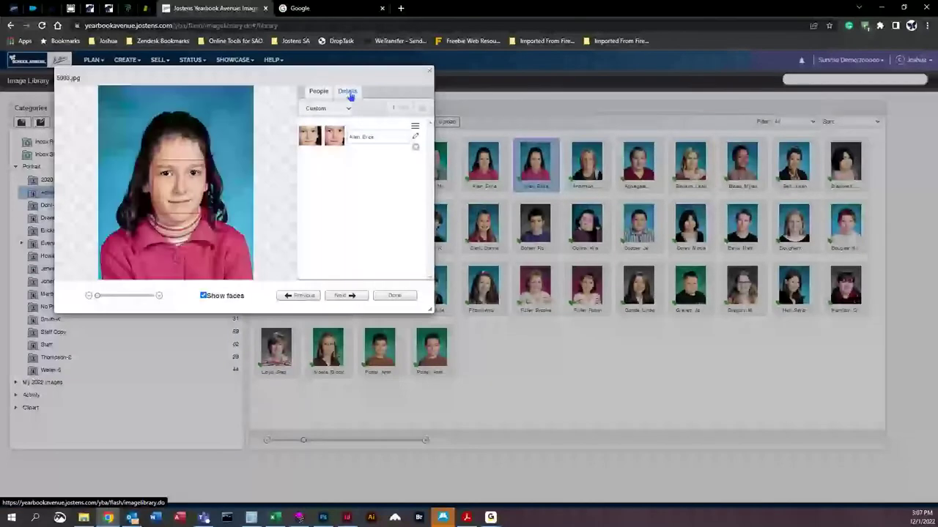
{"action": "left_click", "coordinate": [349, 92]}
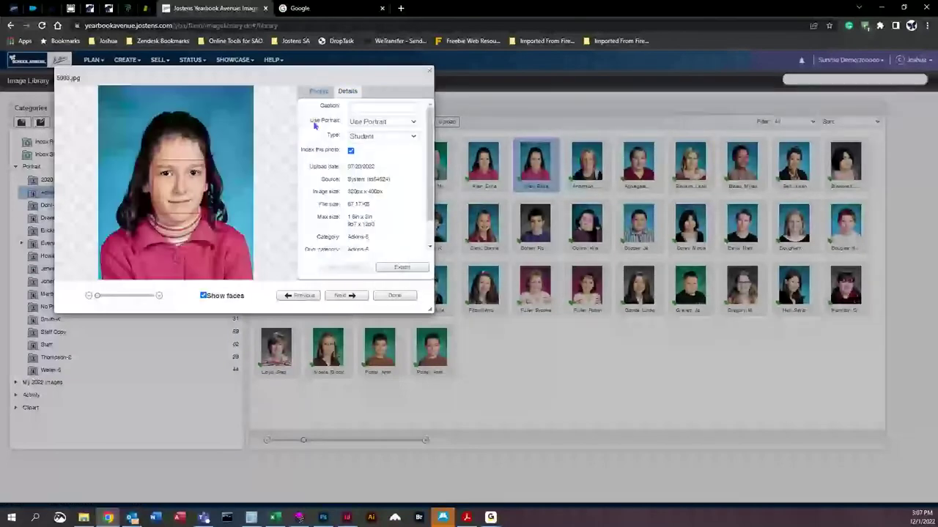
{"action": "left_click", "coordinate": [409, 124]}
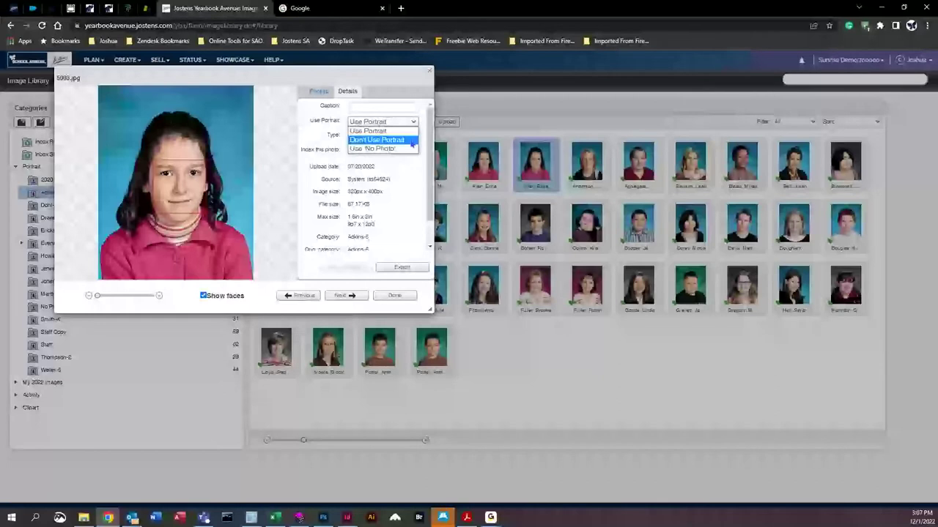
{"action": "left_click", "coordinate": [411, 140]}
{"action": "left_click", "coordinate": [353, 269]}
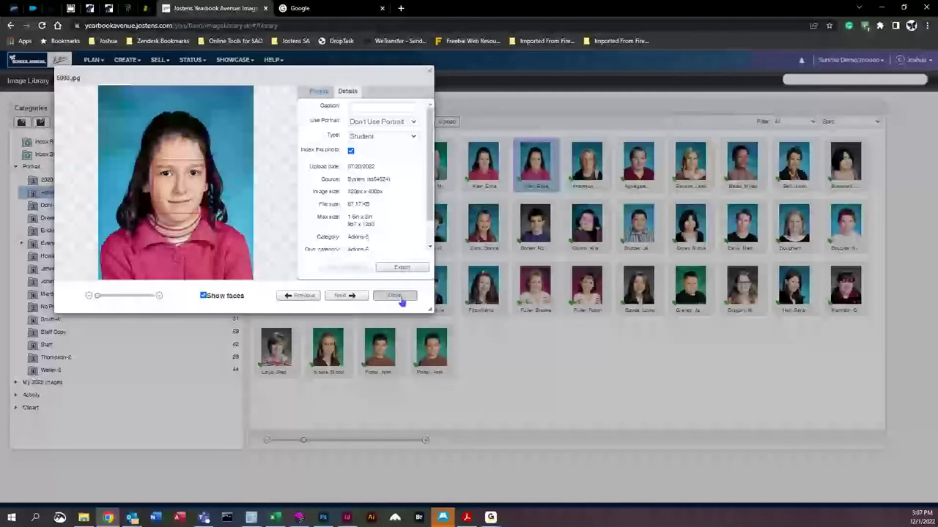
{"action": "left_click", "coordinate": [396, 296]}
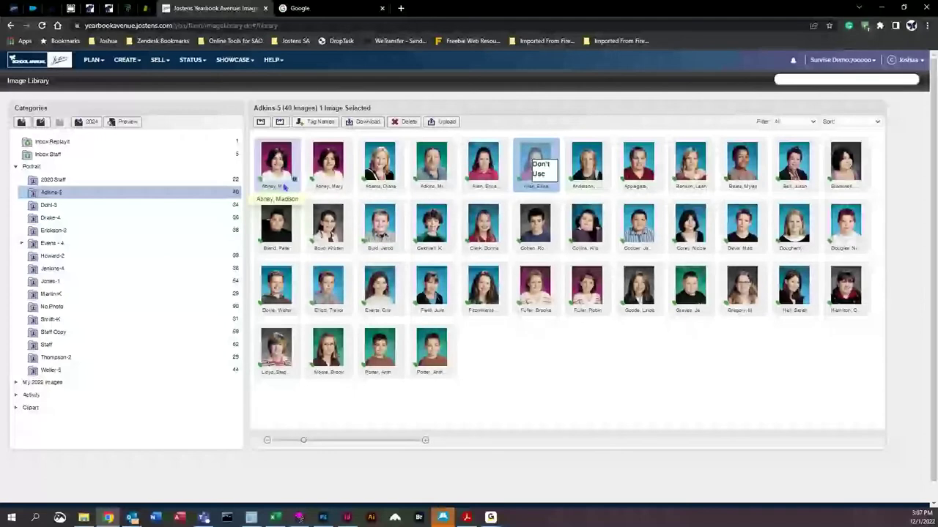
Drag a third-row Adkins-5 portrait into the Dohl-3 category
{"action": "mouse_move", "coordinate": [266, 184]}
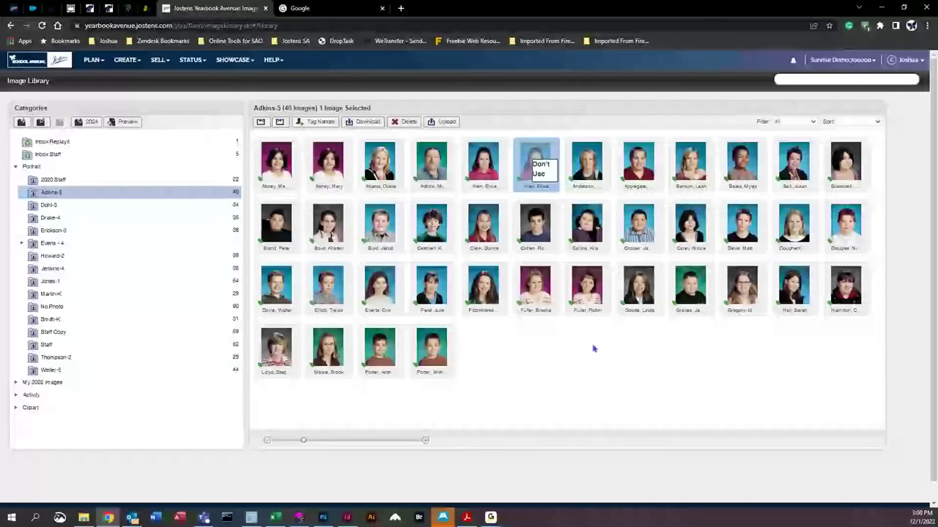
{"action": "left_click_drag", "start_coordinate": [589, 287], "coordinate": [589, 287]}
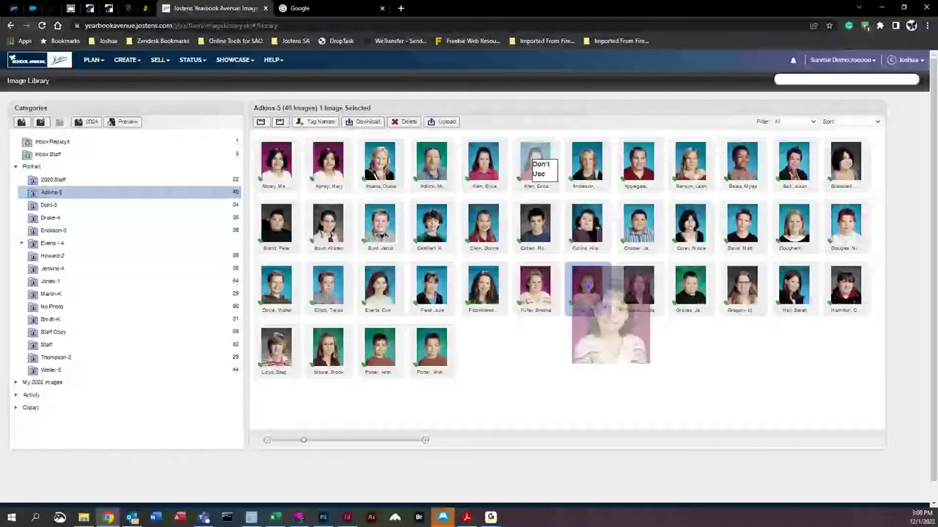
{"action": "left_click_drag", "start_coordinate": [588, 287], "coordinate": [98, 211]}
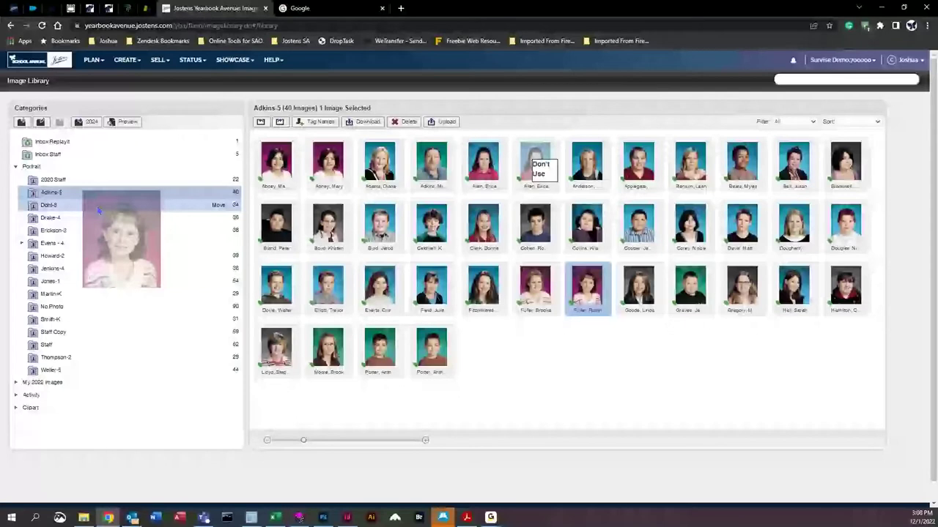
{"action": "left_click_drag", "start_coordinate": [98, 211], "coordinate": [124, 208]}
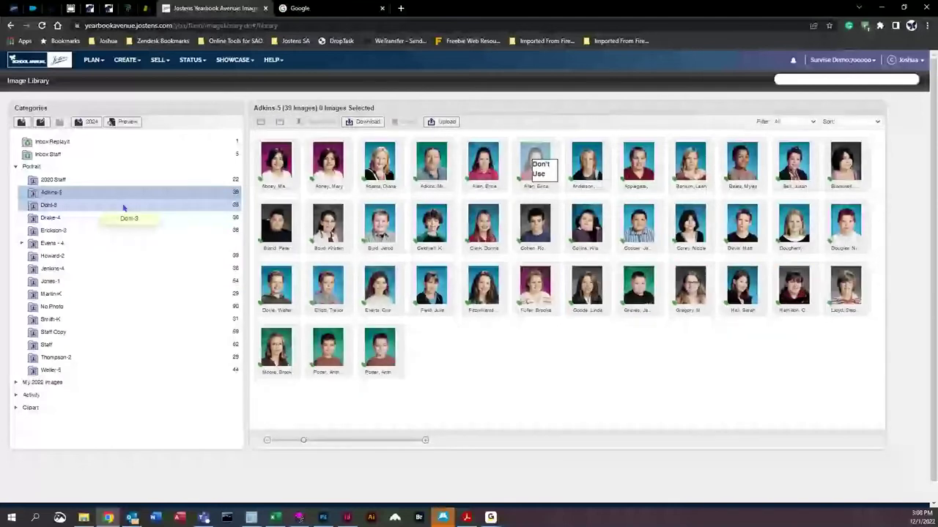
Check the moved portrait among Dohl-3's 35 portraits, then go back to Adkins-5
{"action": "left_click", "coordinate": [123, 208]}
{"action": "left_click_drag", "start_coordinate": [483, 289], "coordinate": [489, 292]}
{"action": "double_click", "coordinate": [487, 292]}
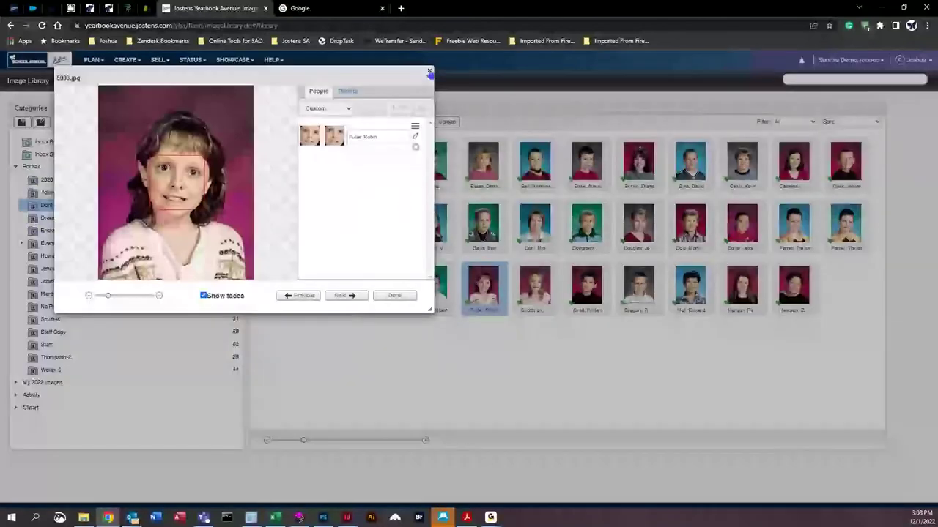
{"action": "left_click", "coordinate": [430, 71]}
{"action": "left_click", "coordinate": [67, 194]}
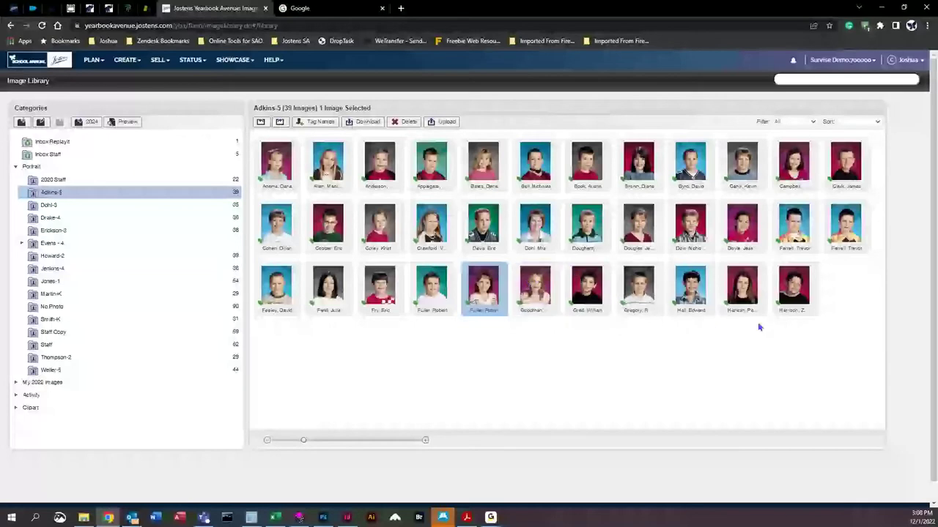
Reselect the Adkins-5 folder and select its last portrait
{"action": "left_click", "coordinate": [113, 208]}
{"action": "left_click", "coordinate": [107, 197]}
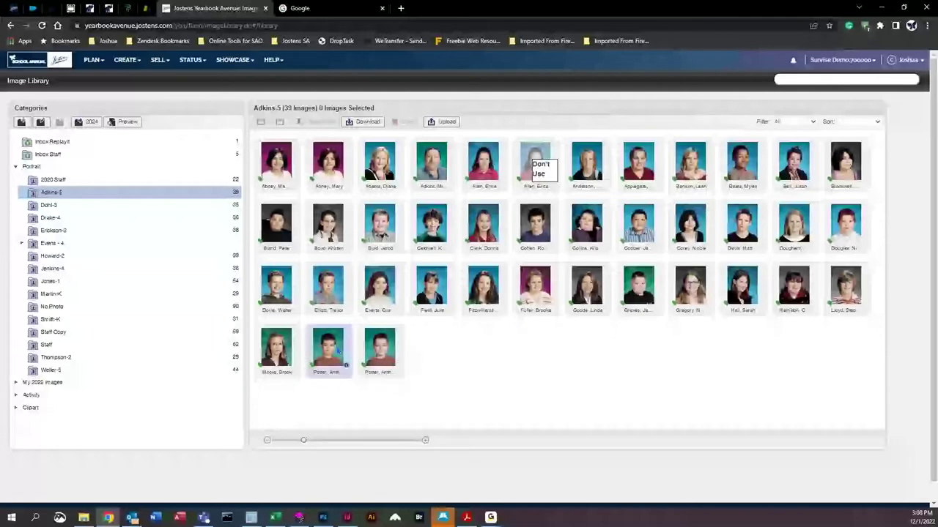
{"action": "left_click", "coordinate": [381, 351]}
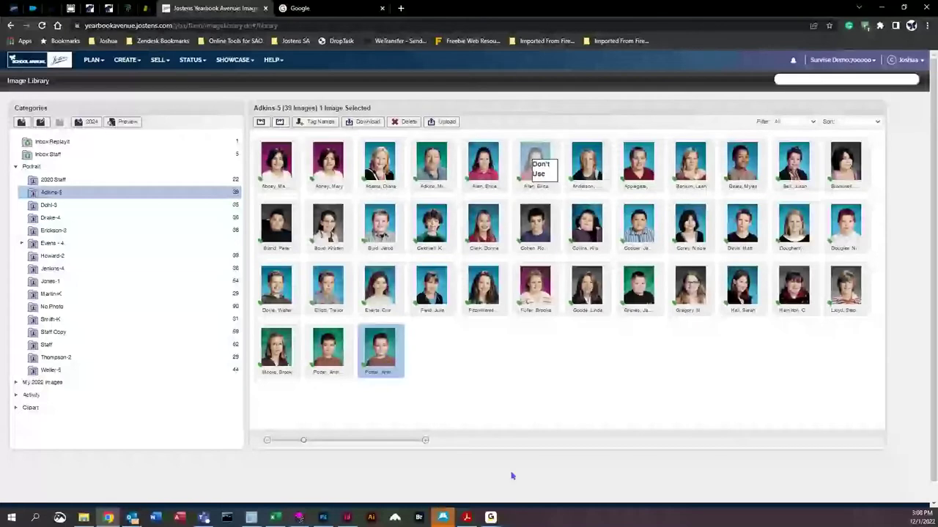
{"action": "left_click", "coordinate": [327, 359]}
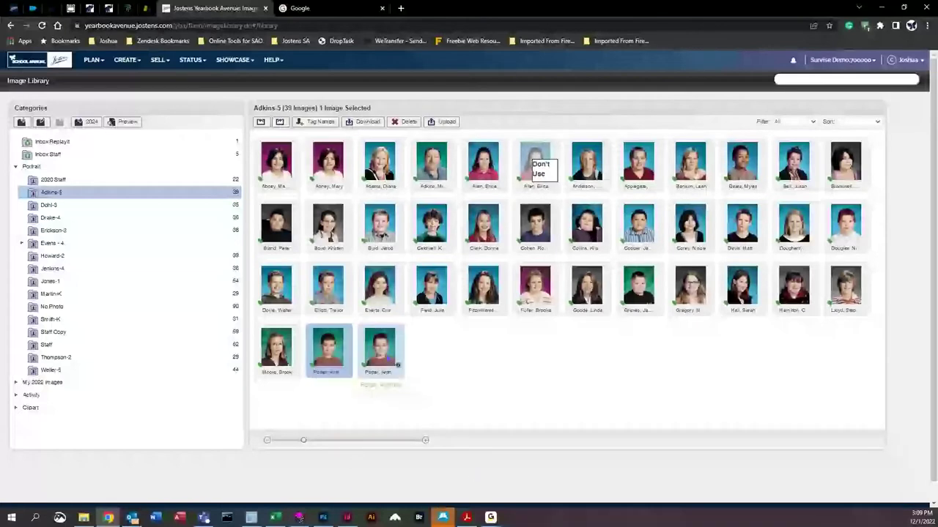
{"action": "left_click", "coordinate": [381, 353]}
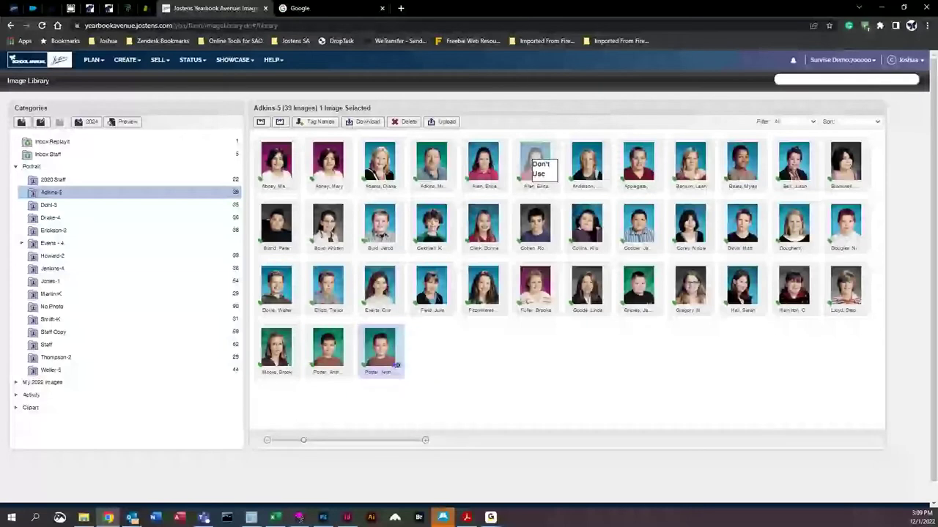
{"action": "left_click", "coordinate": [399, 369]}
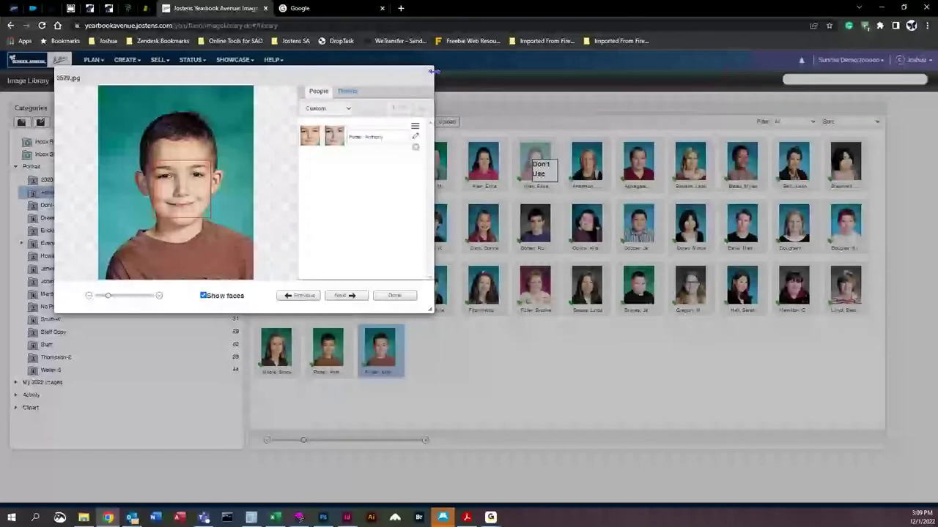
{"action": "left_click", "coordinate": [394, 295]}
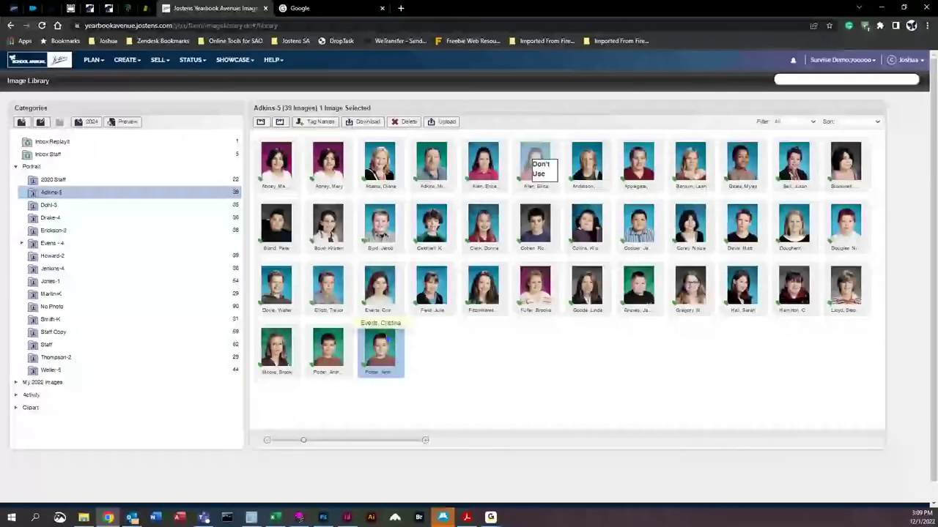
Set the last portrait's Use Portrait option to Don't Use Portrait and apply
{"action": "left_click", "coordinate": [400, 371]}
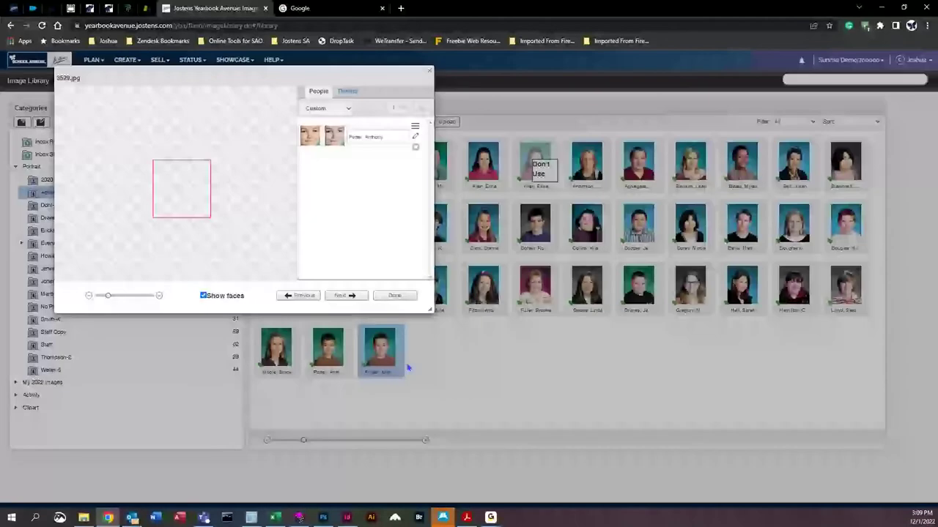
{"action": "left_click", "coordinate": [342, 92]}
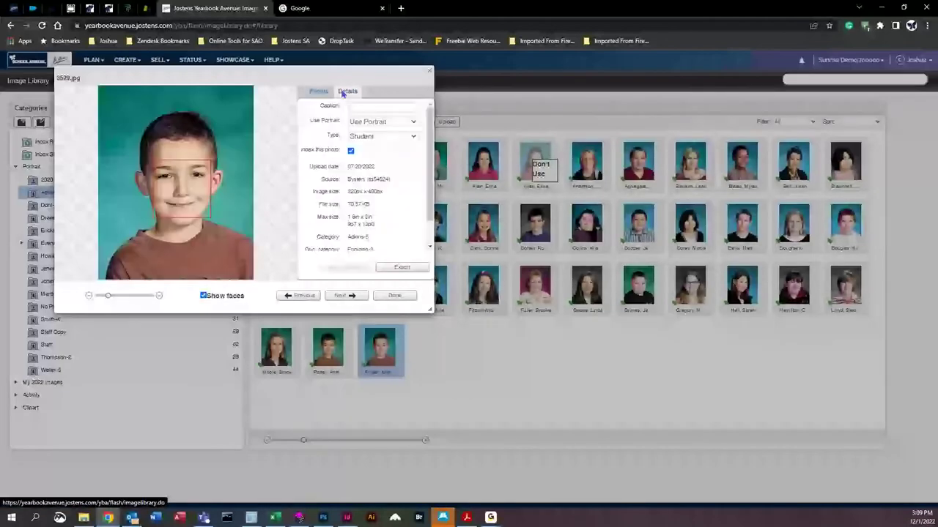
{"action": "left_click", "coordinate": [388, 122]}
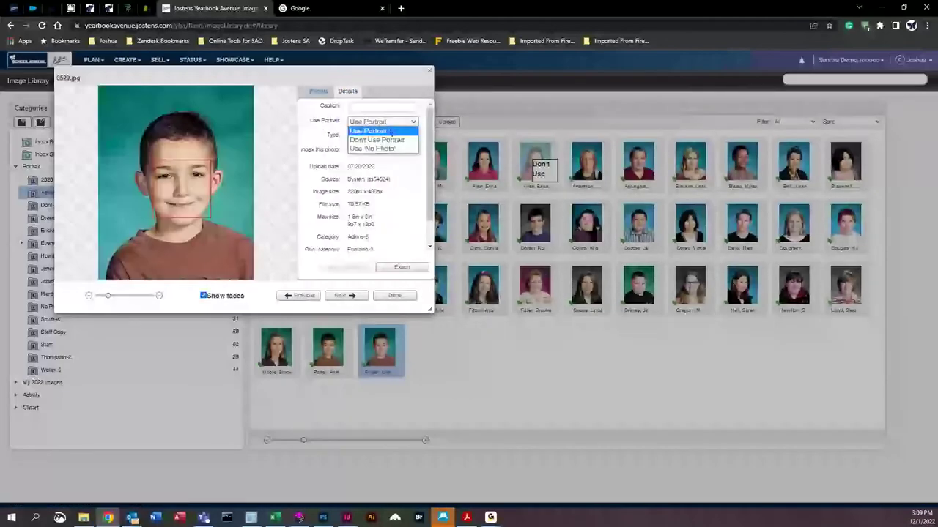
{"action": "left_click", "coordinate": [388, 139]}
{"action": "left_click", "coordinate": [349, 268]}
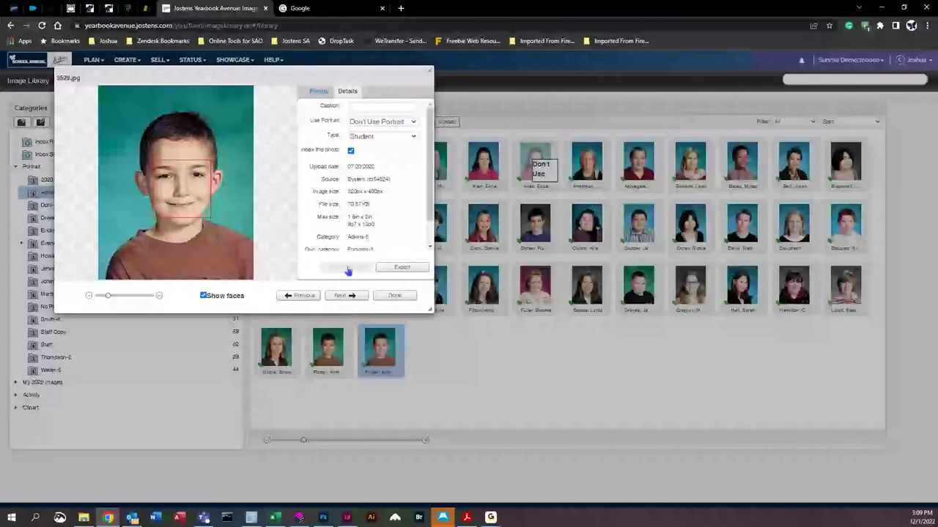
{"action": "left_click", "coordinate": [396, 296]}
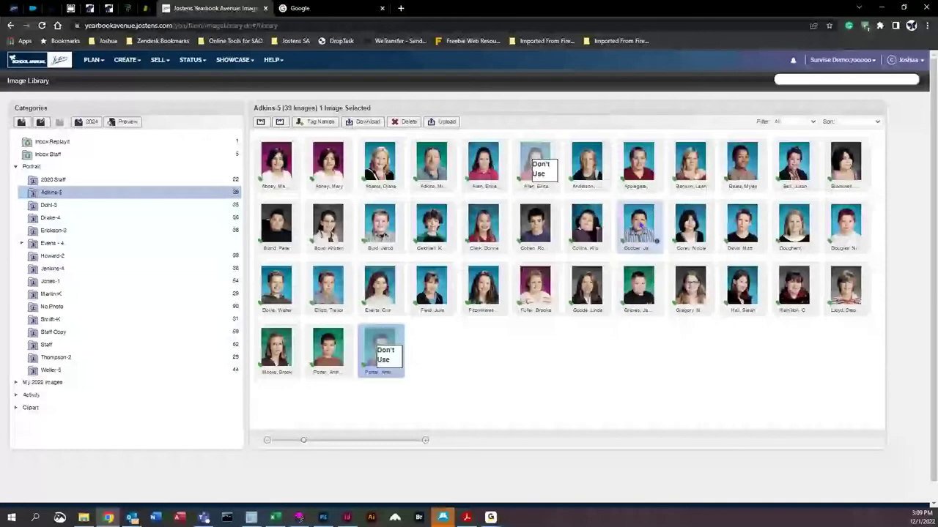
Set the eighth second-row portrait's Use Portrait option to Use "No Photo"
{"action": "left_click", "coordinate": [640, 226]}
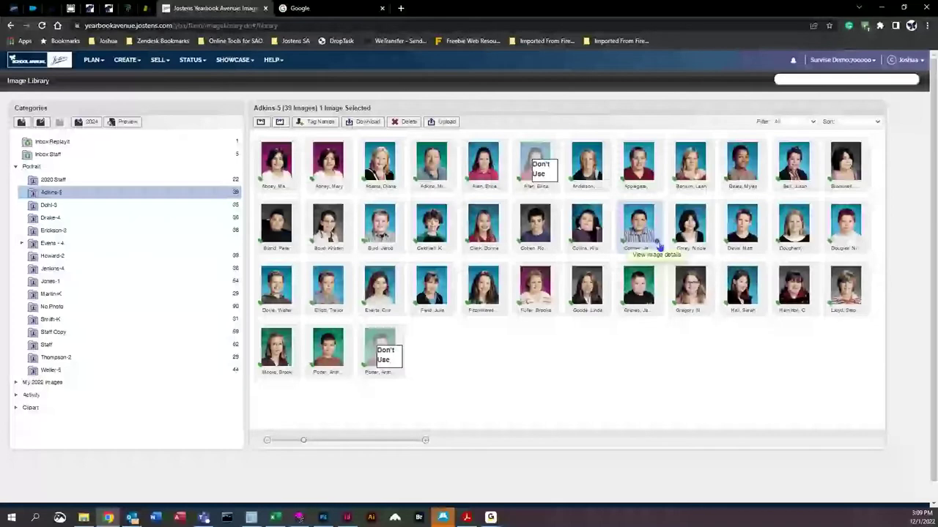
{"action": "left_click", "coordinate": [658, 248]}
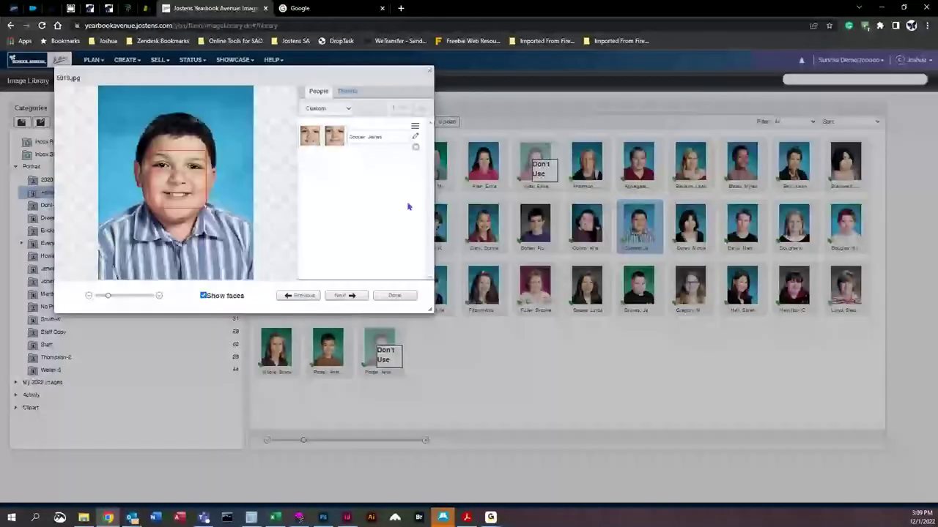
{"action": "left_click", "coordinate": [347, 93]}
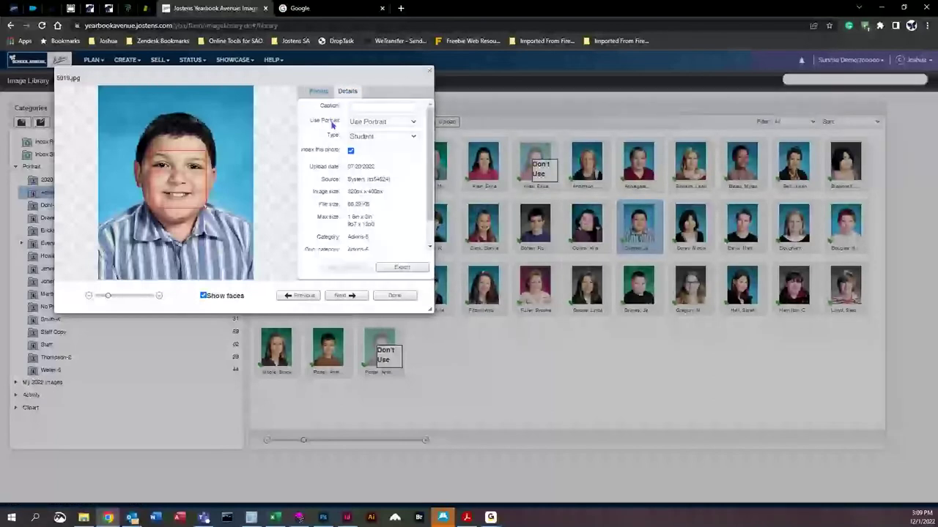
{"action": "left_click", "coordinate": [411, 123]}
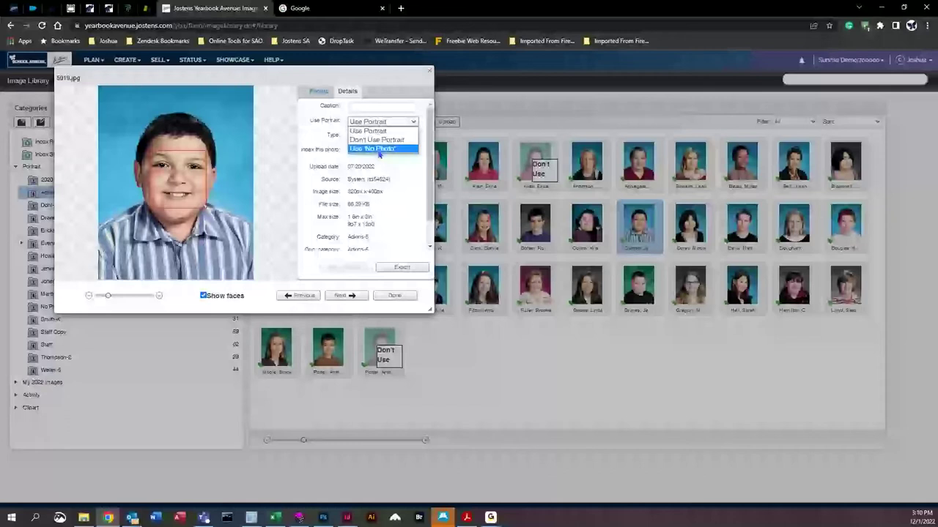
{"action": "left_click", "coordinate": [380, 149]}
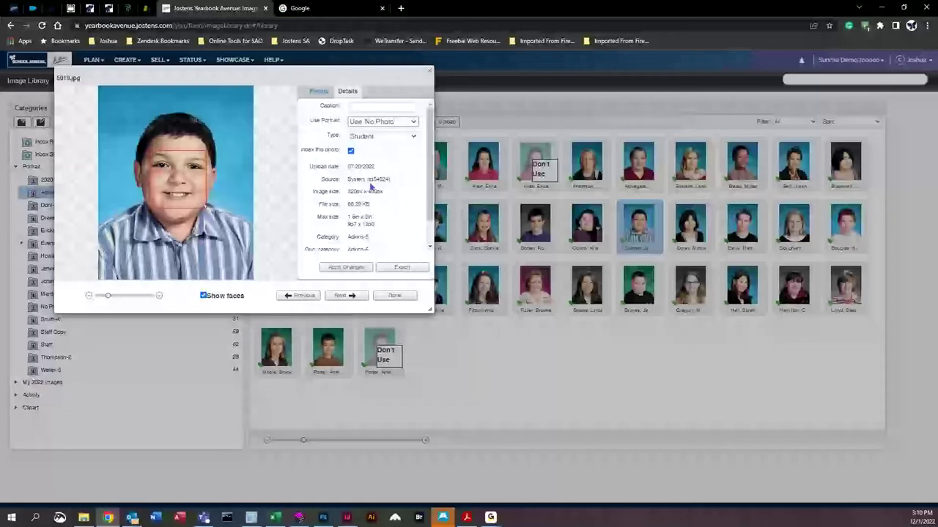
{"action": "left_click", "coordinate": [393, 296]}
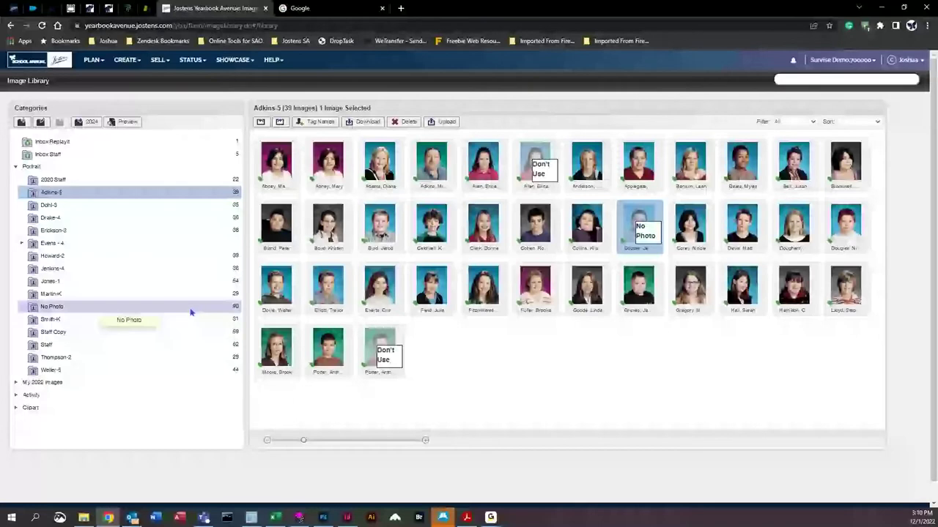
Browse the No Photo category's 90 placeholders and open the NP104.jpg hand image's details
{"action": "left_click", "coordinate": [81, 306]}
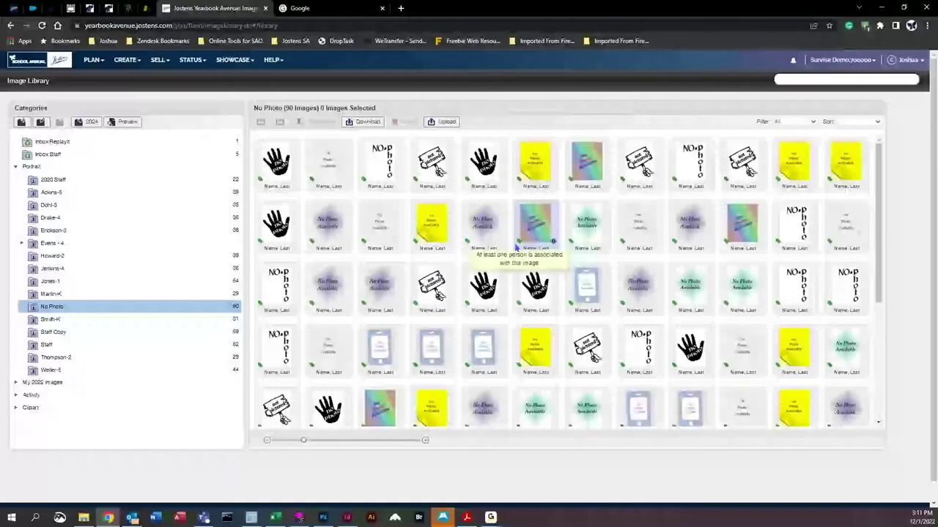
{"action": "scroll", "coordinate": [526, 248], "scroll_direction": "down", "scroll_amount": 1}
{"action": "scroll", "coordinate": [513, 308], "scroll_direction": "down", "scroll_amount": 4}
{"action": "scroll", "coordinate": [527, 375], "scroll_direction": "up", "scroll_amount": 4}
{"action": "scroll", "coordinate": [527, 375], "scroll_direction": "up", "scroll_amount": 1}
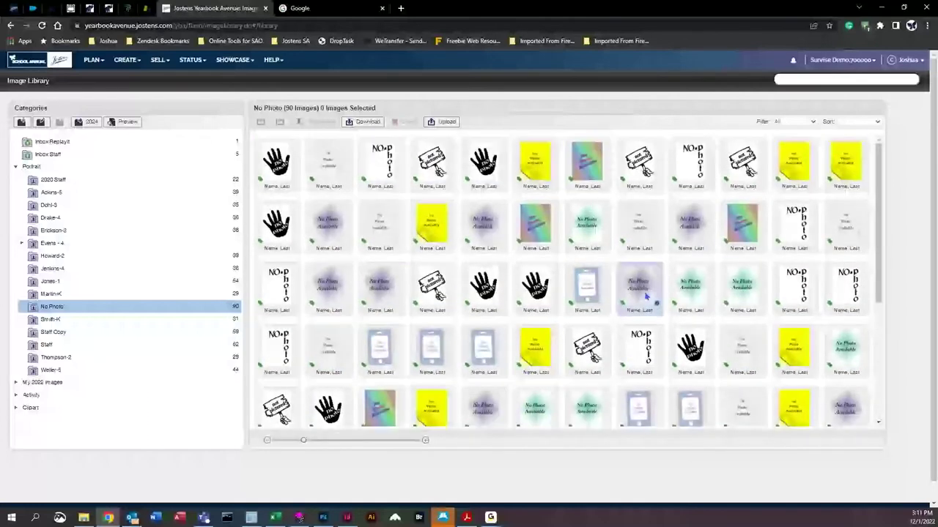
{"action": "double_click", "coordinate": [295, 183]}
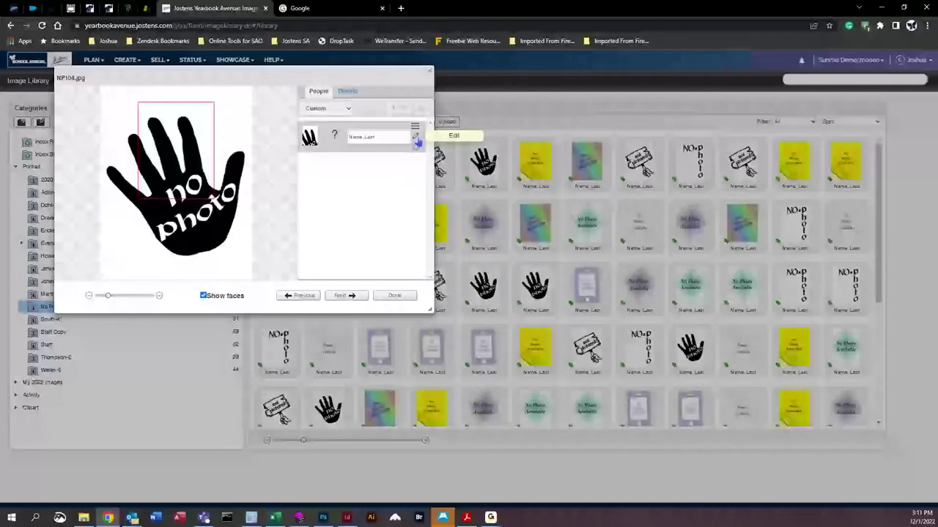
Change the placeholder's tagged first name to 'First' in Edit Person, save, and close details
{"action": "left_click", "coordinate": [416, 139]}
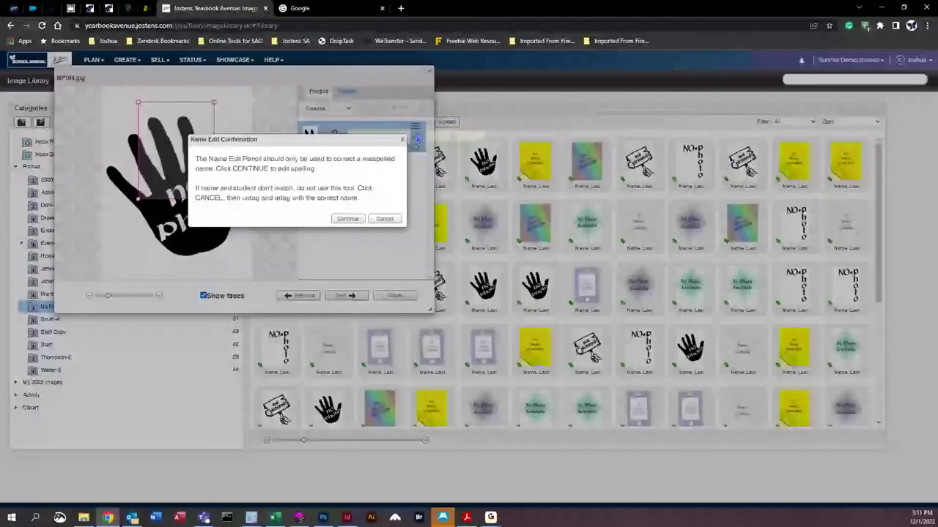
{"action": "left_click", "coordinate": [346, 220]}
{"action": "double_click", "coordinate": [335, 108]}
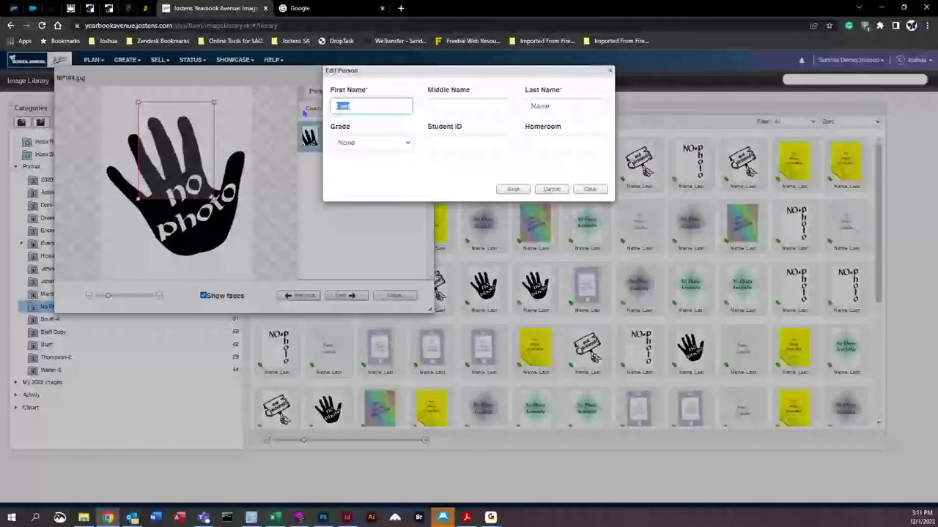
{"action": "type", "text": "First"}
{"action": "left_click", "coordinate": [514, 190]}
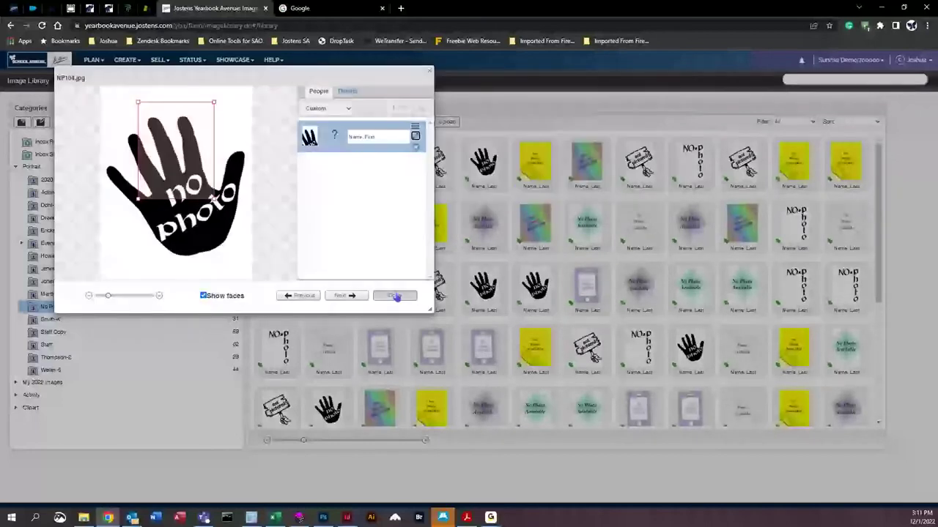
{"action": "left_click", "coordinate": [395, 296]}
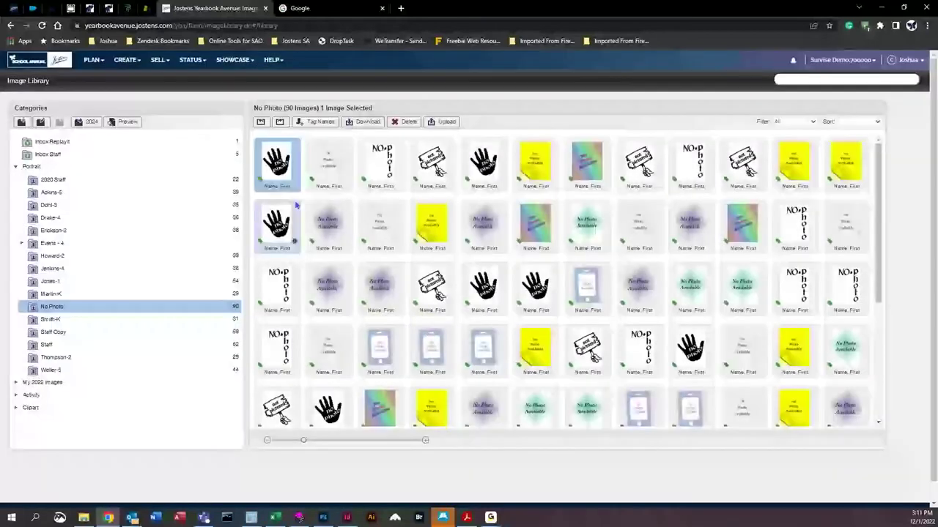
Enlarge the No Photo thumbnails and reopen the NP104.jpg hand placeholder's details
{"action": "left_click_drag", "start_coordinate": [302, 438], "coordinate": [401, 460]}
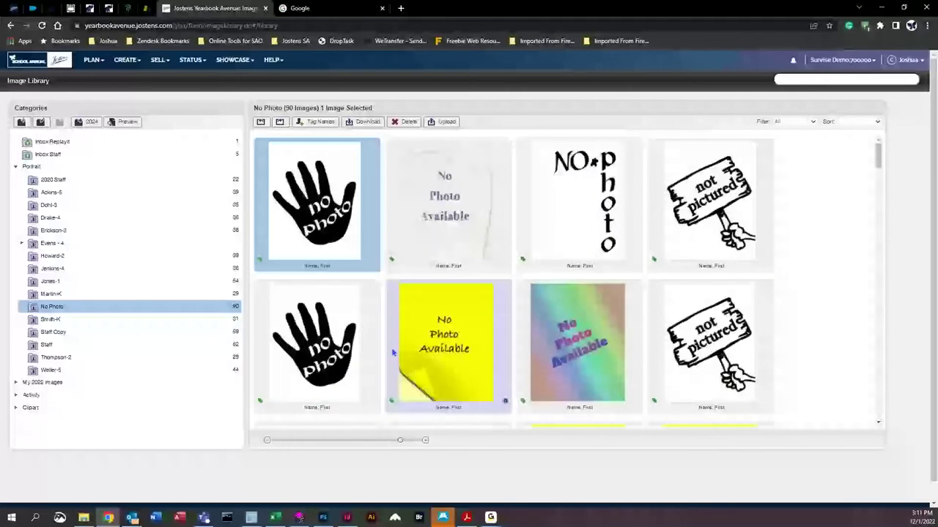
{"action": "left_click", "coordinate": [374, 262]}
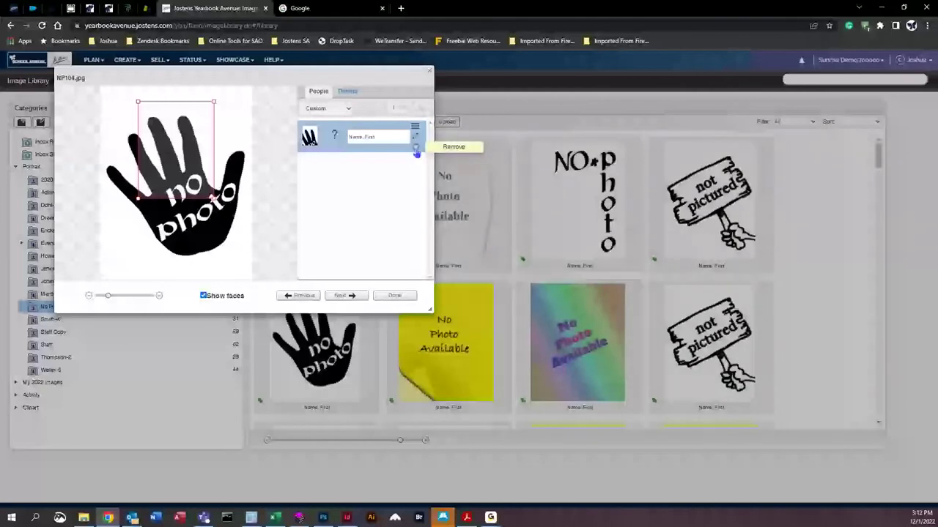
Swap NP104.jpg's 'Name, First' tag for a new student's first and last name, then shrink thumbnails
{"action": "left_click", "coordinate": [416, 150]}
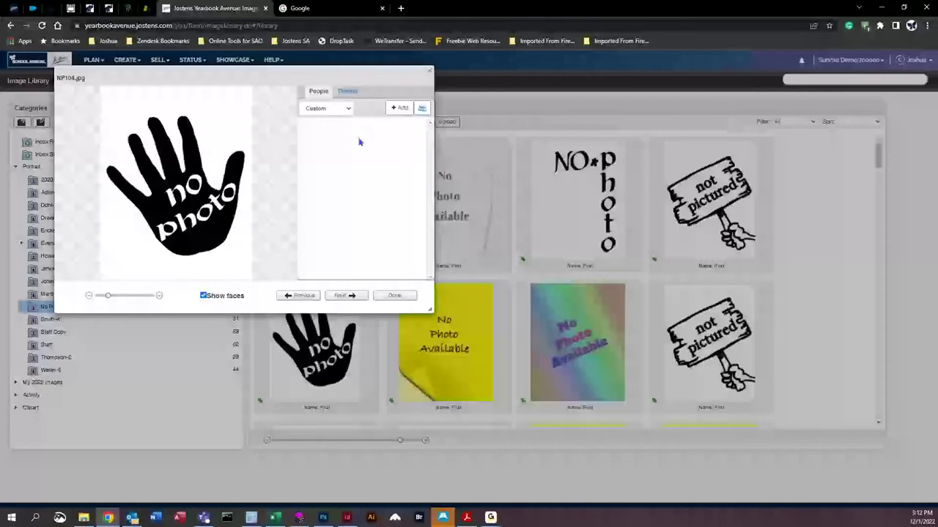
{"action": "left_click", "coordinate": [401, 108]}
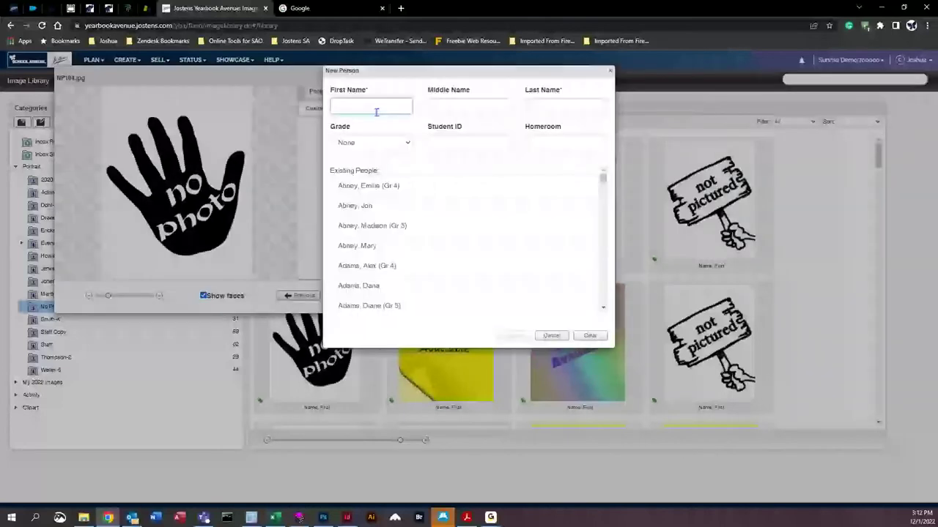
{"action": "type", "text": "John"}
{"action": "key", "text": "Tab"}
{"action": "key", "text": "Tab"}
{"action": "type", "text": "Smith"}
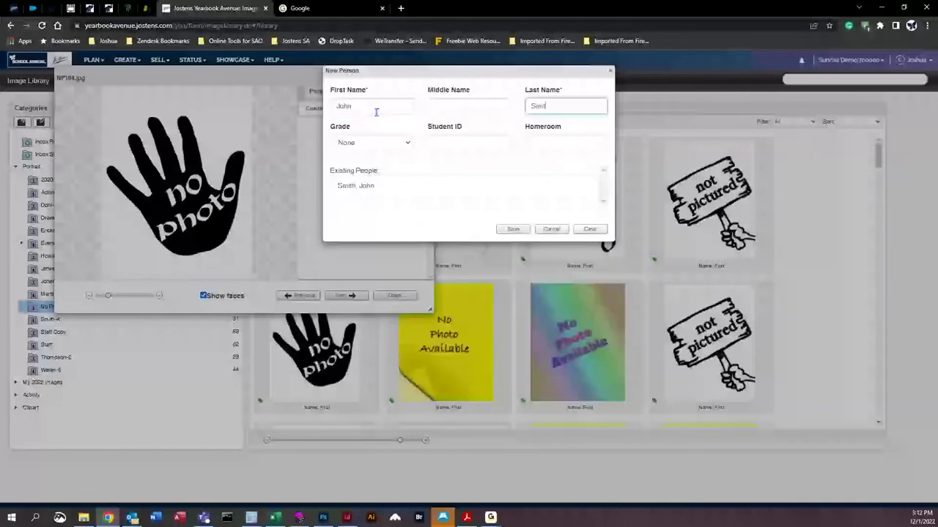
{"action": "left_click", "coordinate": [512, 229]}
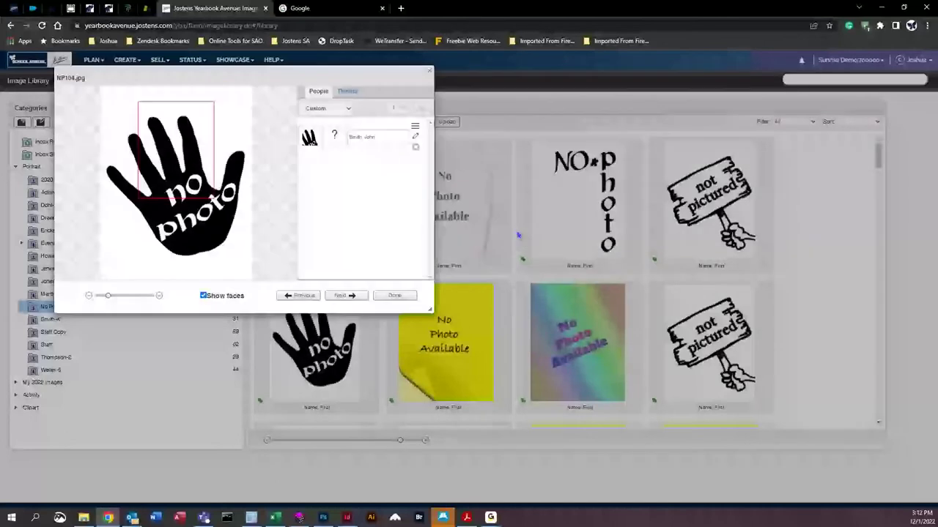
{"action": "left_click", "coordinate": [396, 296]}
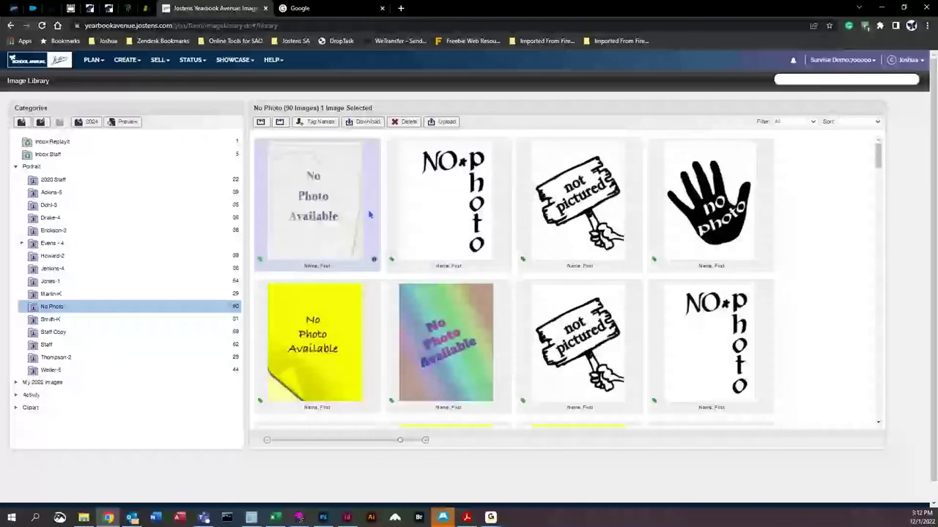
{"action": "left_click", "coordinate": [300, 440]}
Check the retagged hand image at the grid's end, then open NP105.jpg's details
{"action": "scroll", "coordinate": [516, 351], "scroll_direction": "down", "scroll_amount": 5}
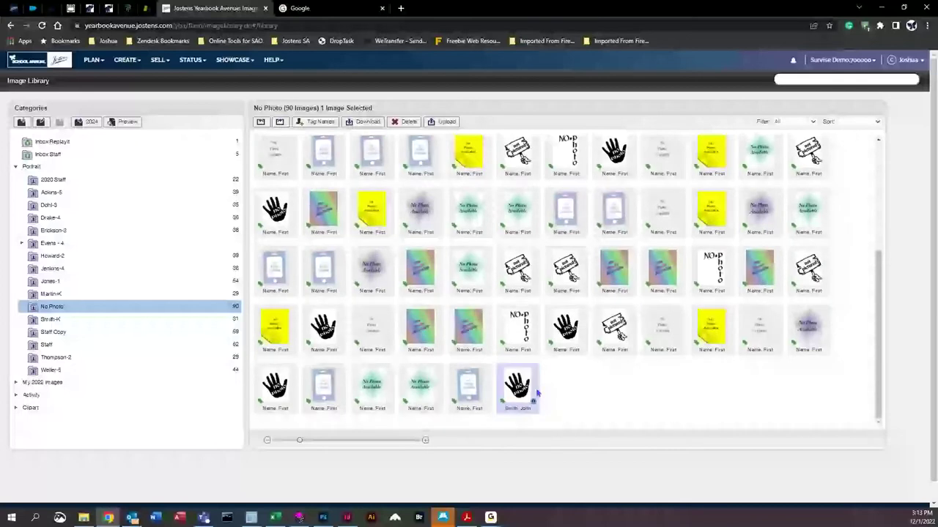
{"action": "scroll", "coordinate": [537, 395], "scroll_direction": "up", "scroll_amount": 5}
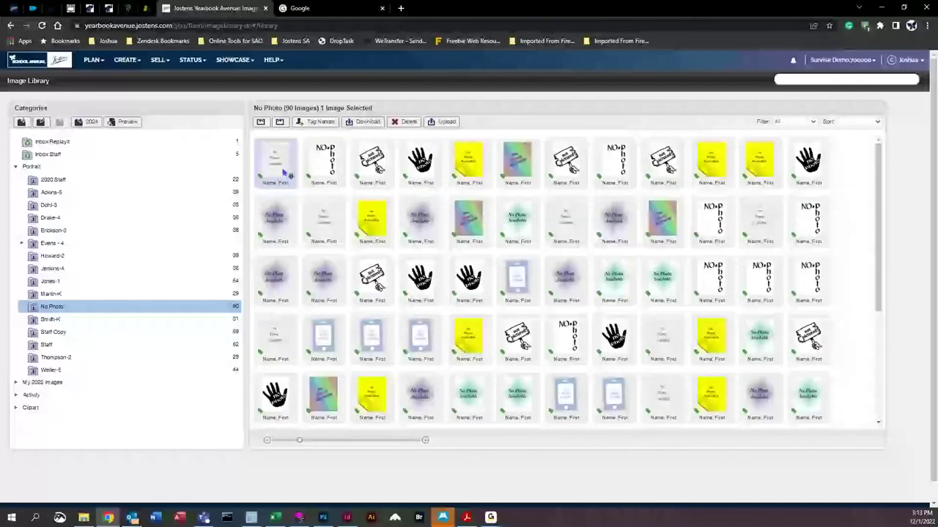
{"action": "double_click", "coordinate": [286, 174]}
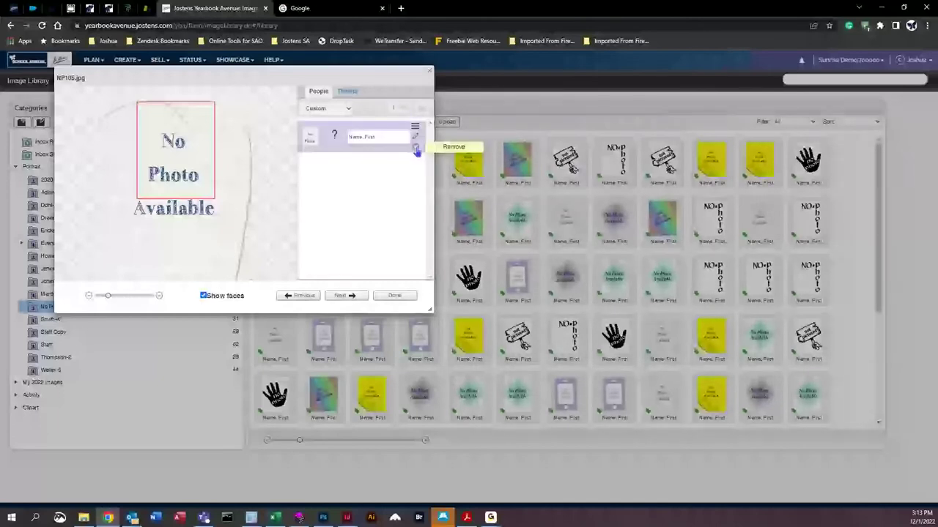
Replace NP105.jpg's 'Name, First' tag with a new student's first and last name
{"action": "left_click", "coordinate": [417, 149]}
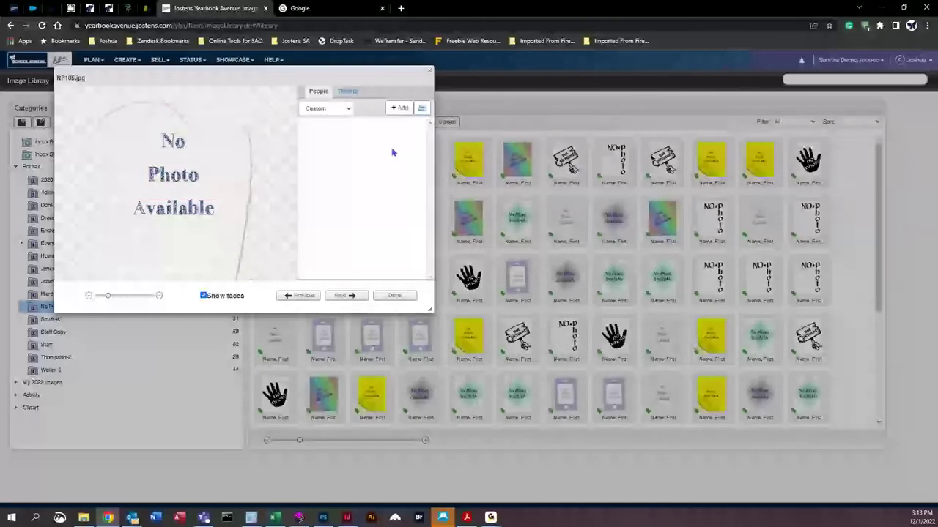
{"action": "left_click", "coordinate": [399, 109]}
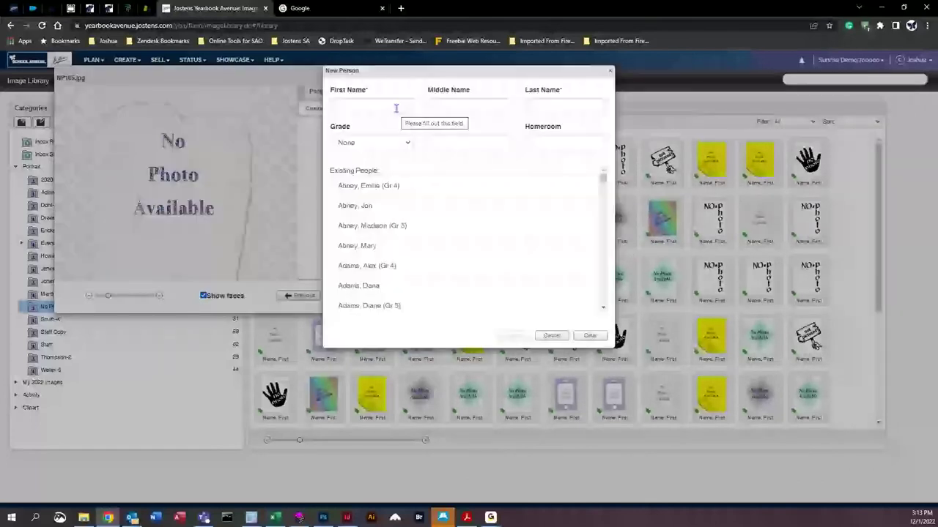
{"action": "left_click", "coordinate": [392, 102]}
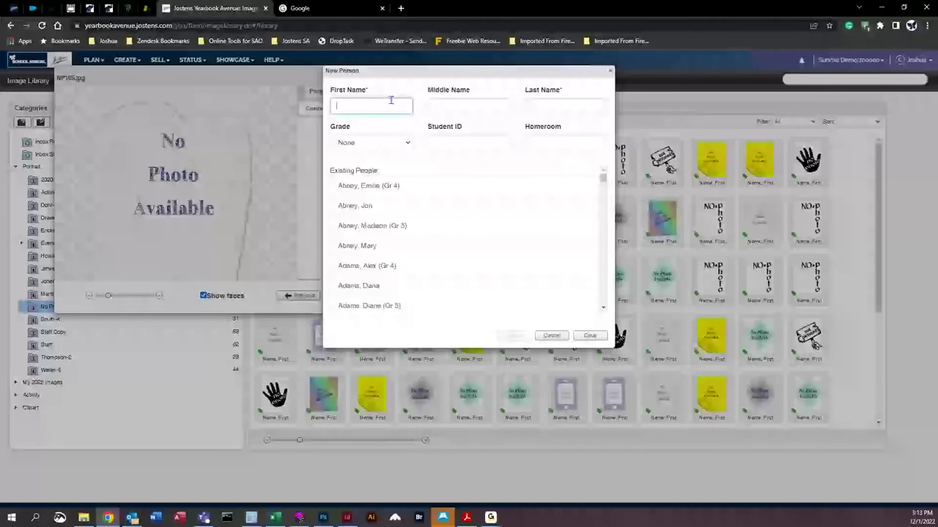
{"action": "key", "text": "Tab"}
{"action": "key", "text": "Tab"}
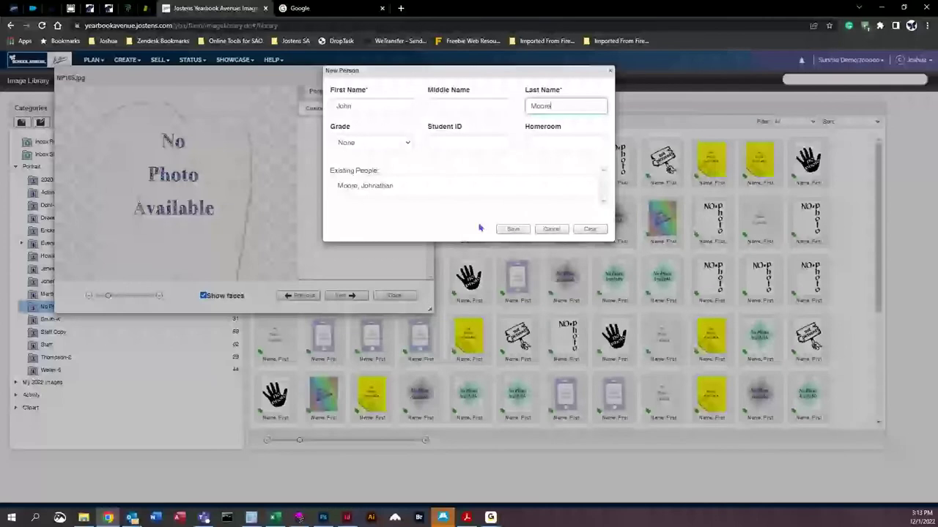
{"action": "left_click", "coordinate": [513, 229]}
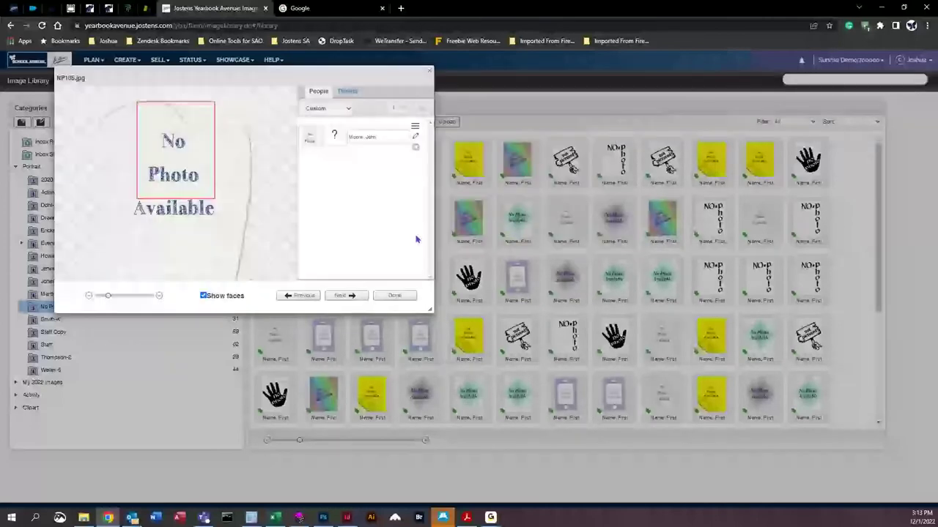
{"action": "left_click", "coordinate": [408, 297]}
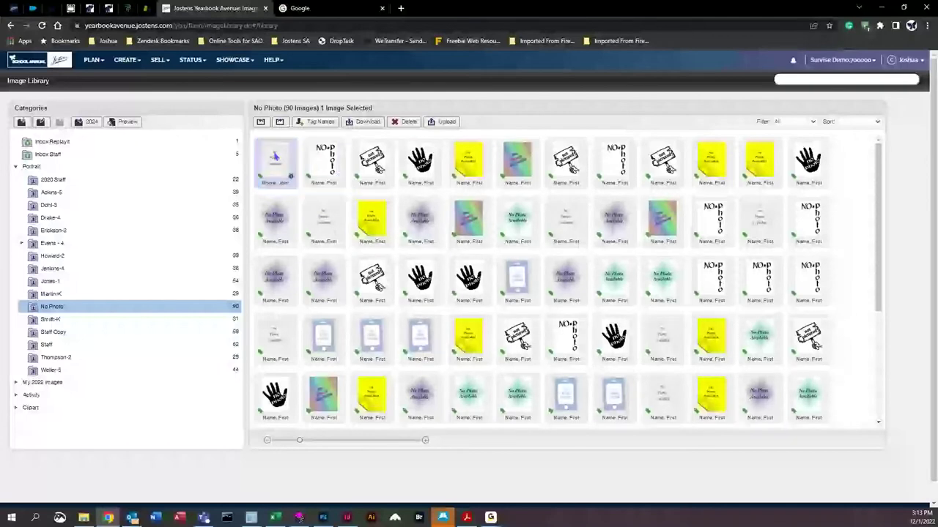
Move the newly tagged placeholder into Adkins-5 and select it among that category's 40 images
{"action": "left_click", "coordinate": [275, 157]}
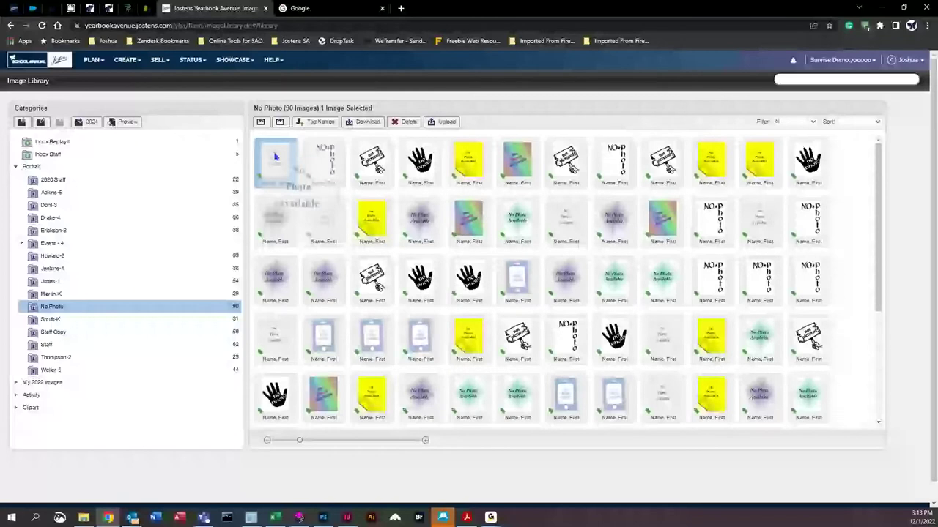
{"action": "left_click_drag", "start_coordinate": [276, 157], "coordinate": [98, 199]}
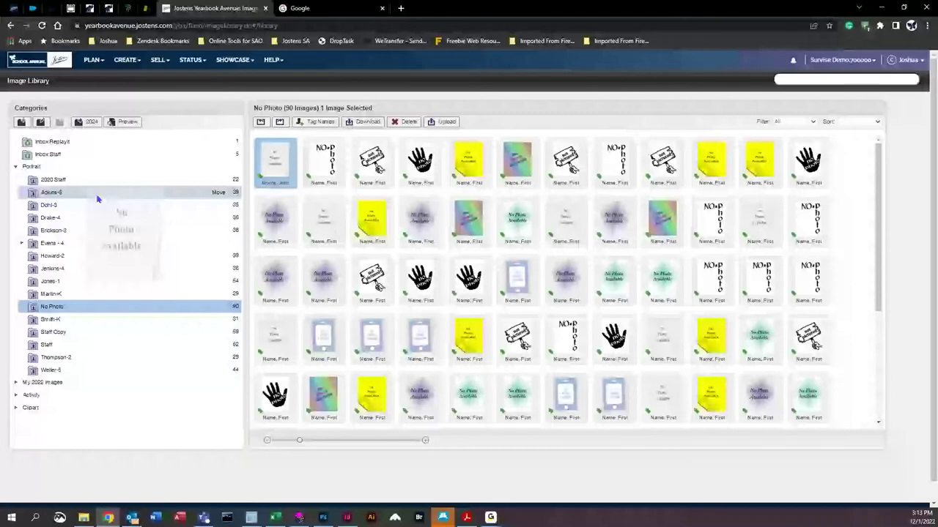
{"action": "left_click_drag", "start_coordinate": [97, 199], "coordinate": [98, 200]}
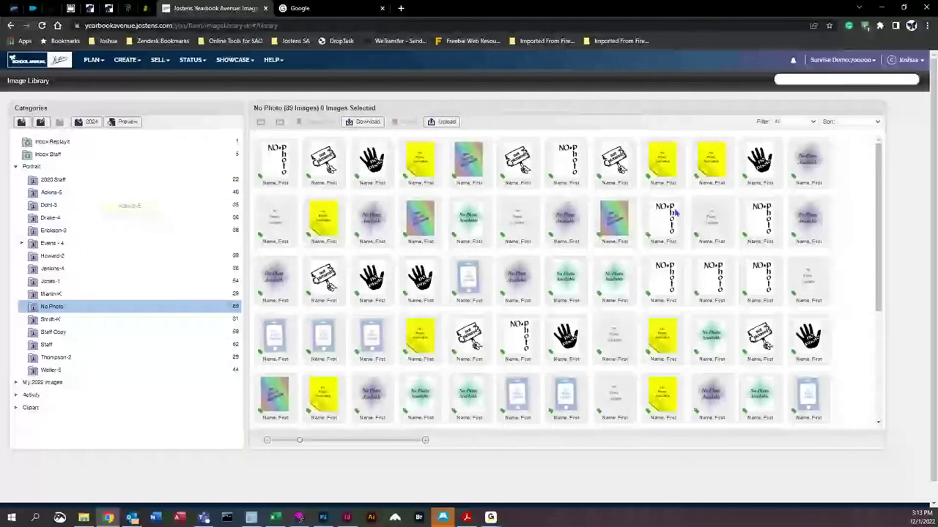
{"action": "left_click", "coordinate": [95, 194]}
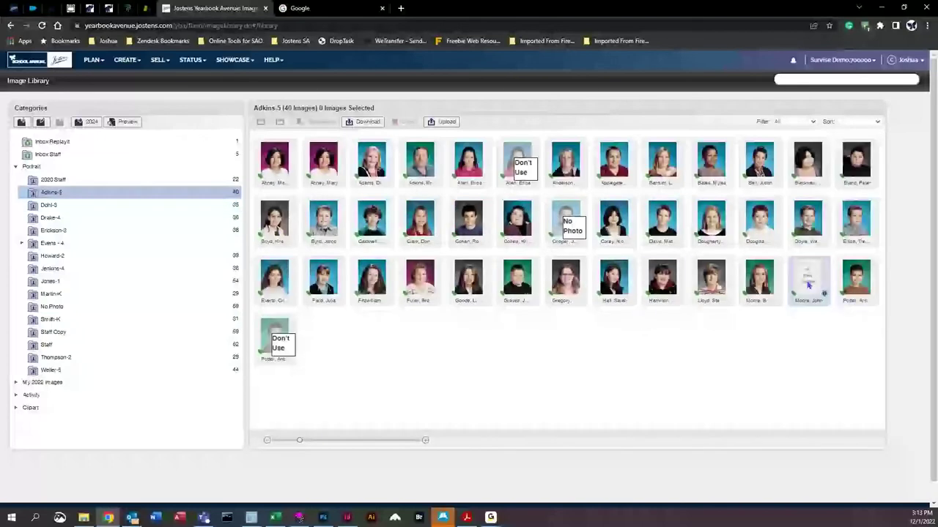
{"action": "left_click", "coordinate": [795, 274]}
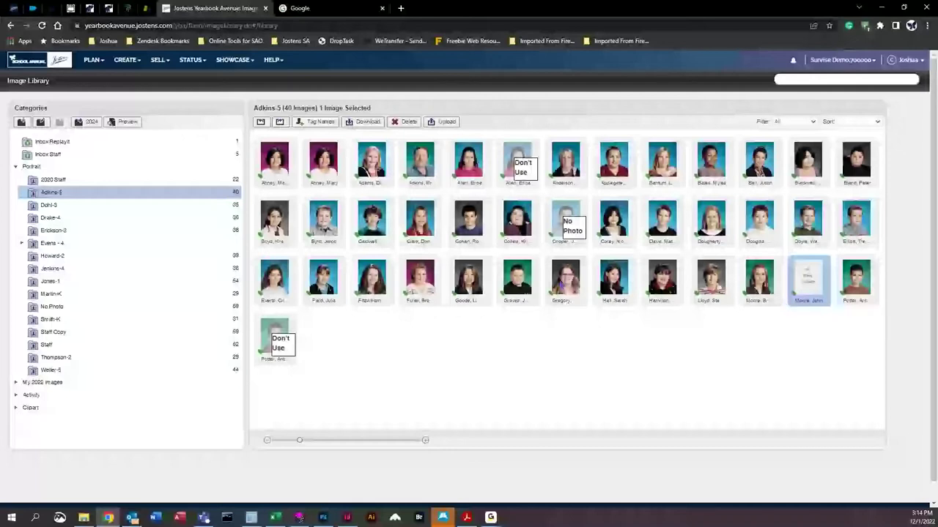
Open the blank 002–003 spread from PLAN > Page Ladder
{"action": "left_click", "coordinate": [95, 63]}
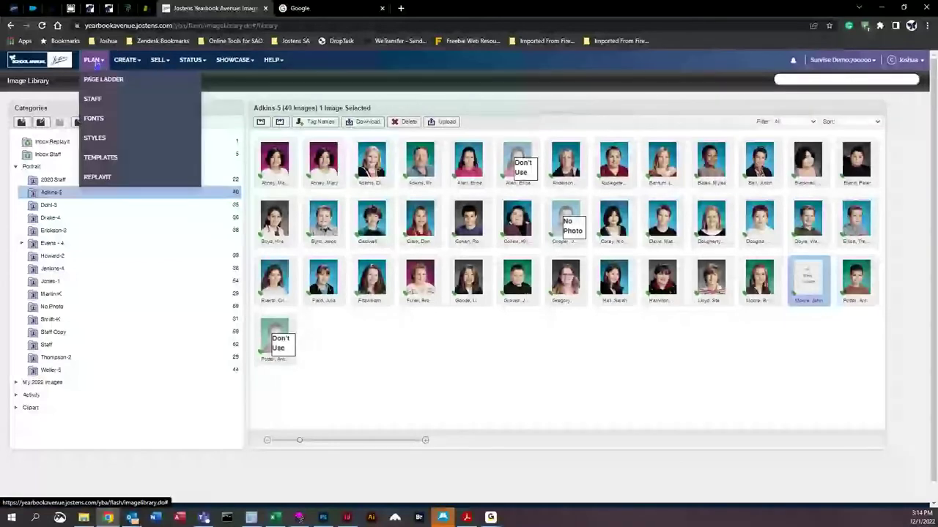
{"action": "left_click", "coordinate": [104, 80]}
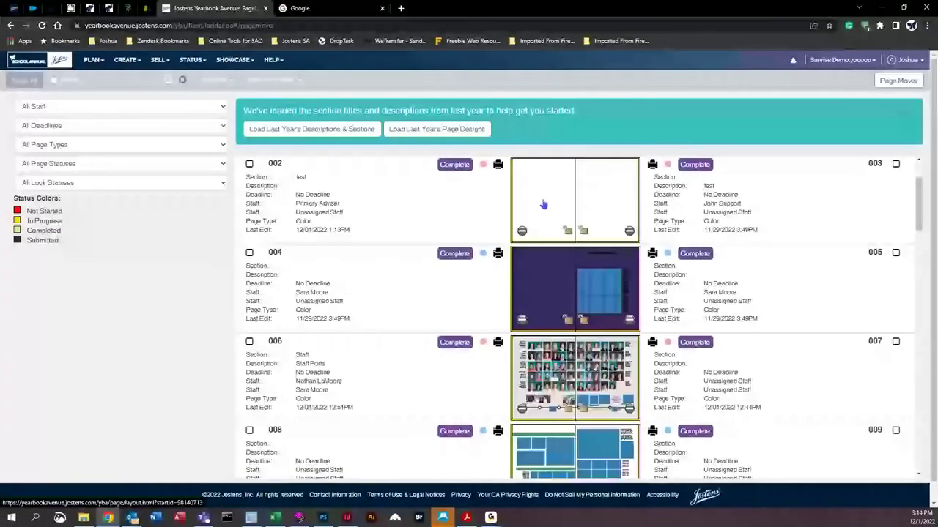
{"action": "left_click", "coordinate": [544, 204]}
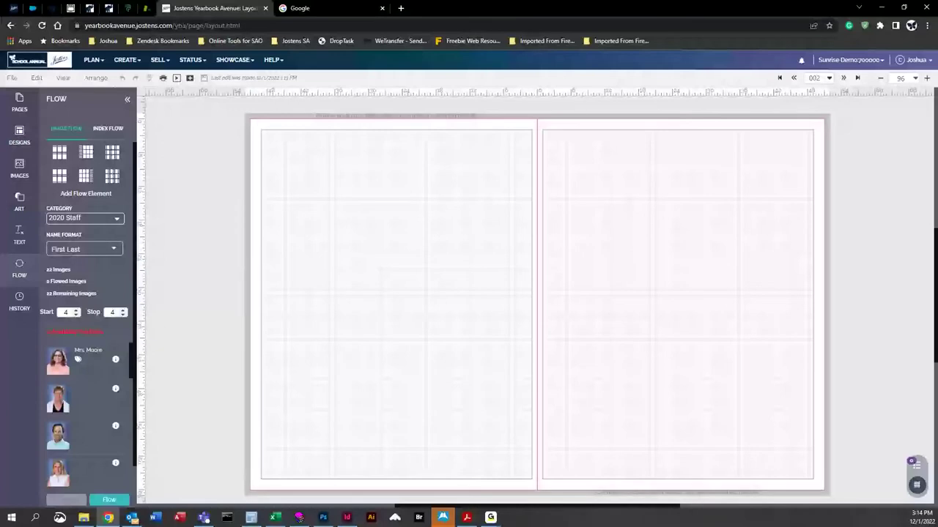
Hide the Flow options, open Designs, and show All Portraits designs
{"action": "left_click", "coordinate": [20, 268]}
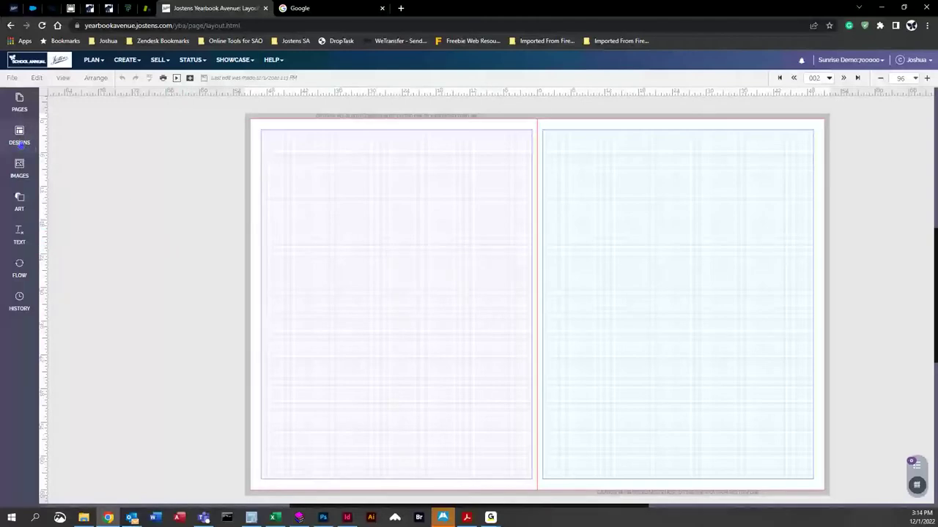
{"action": "left_click", "coordinate": [20, 141]}
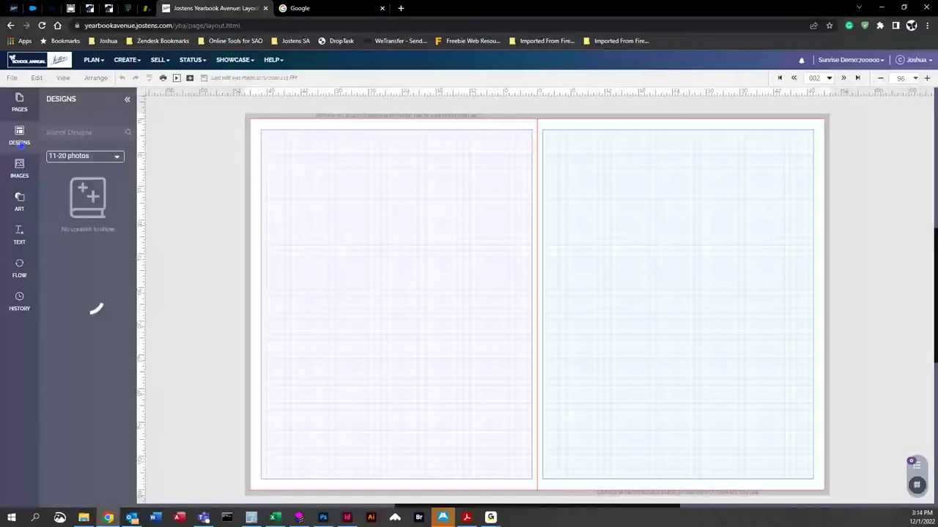
{"action": "left_click", "coordinate": [115, 159]}
{"action": "scroll", "coordinate": [90, 192], "scroll_direction": "up", "scroll_amount": 5}
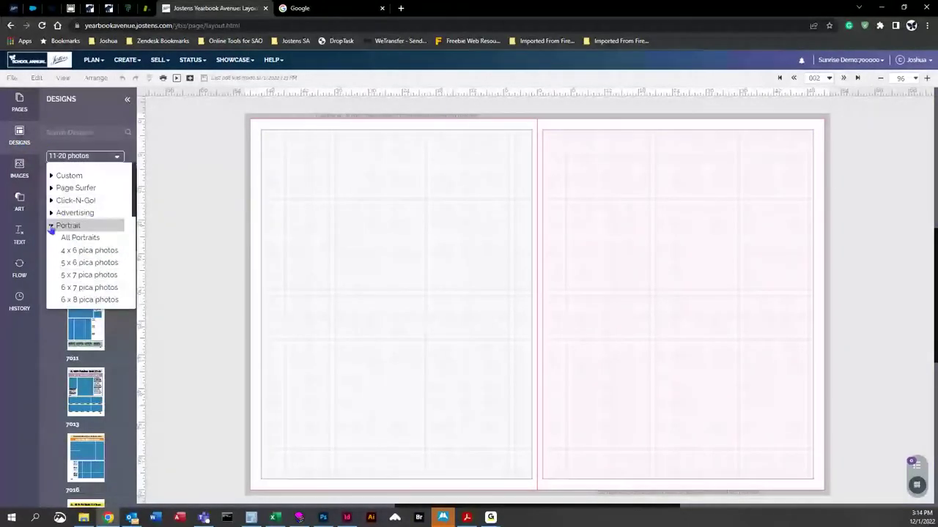
{"action": "left_click", "coordinate": [51, 224]}
{"action": "left_click", "coordinate": [57, 177]}
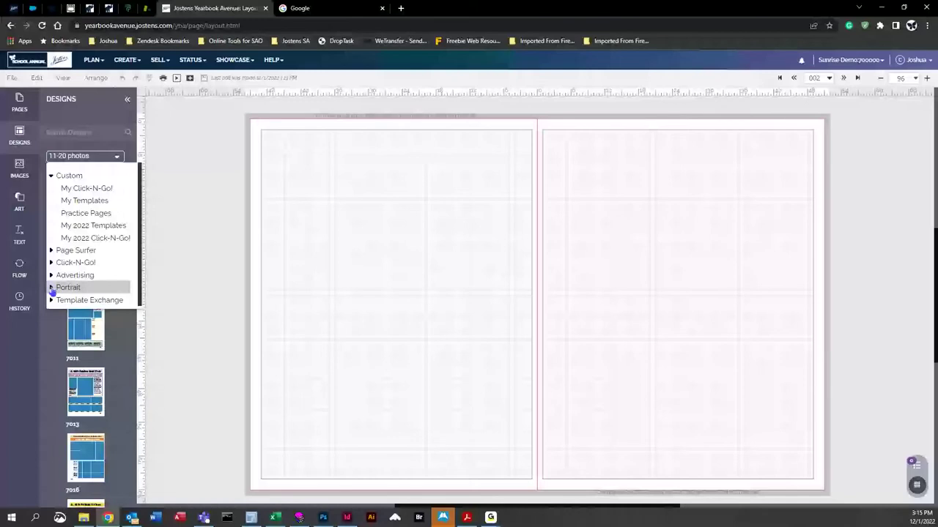
{"action": "left_click", "coordinate": [52, 290]}
{"action": "scroll", "coordinate": [94, 260], "scroll_direction": "up", "scroll_amount": 2}
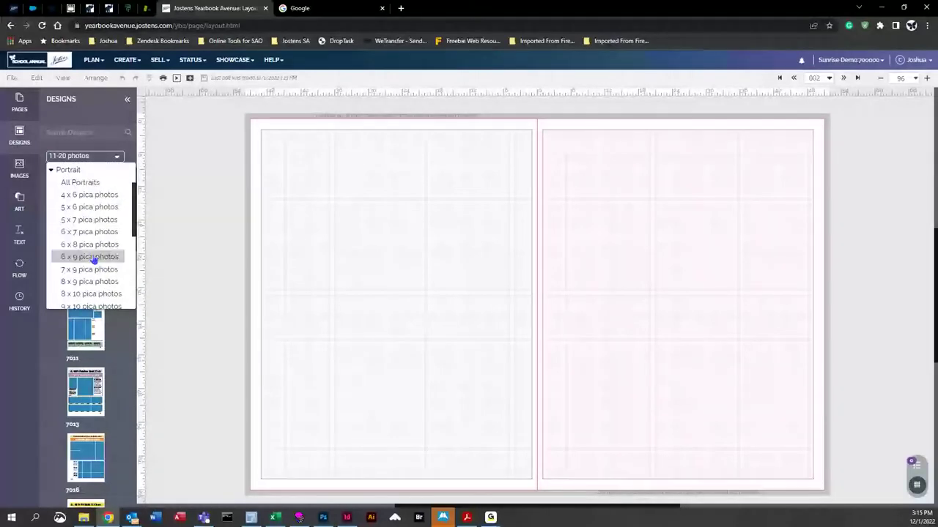
{"action": "left_click", "coordinate": [77, 186]}
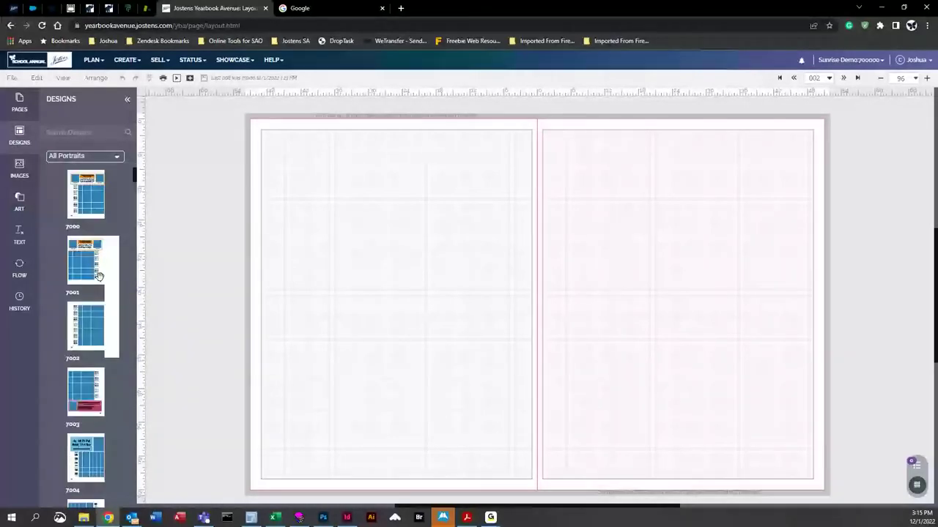
Filter portrait designs to 4 x 6, then 11 x 14 pica photos (templates 7040, 7041)
{"action": "scroll", "coordinate": [134, 192], "scroll_direction": "up", "scroll_amount": 5}
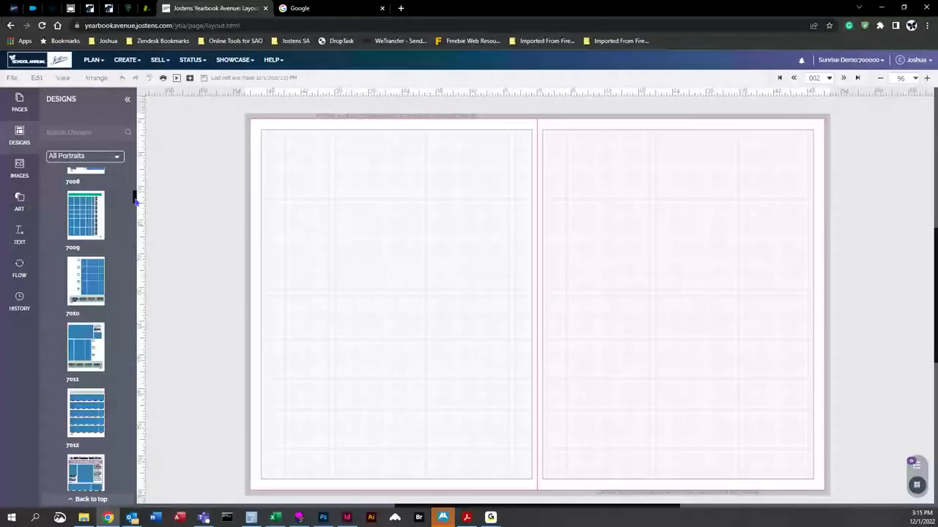
{"action": "mouse_move", "coordinate": [79, 194]}
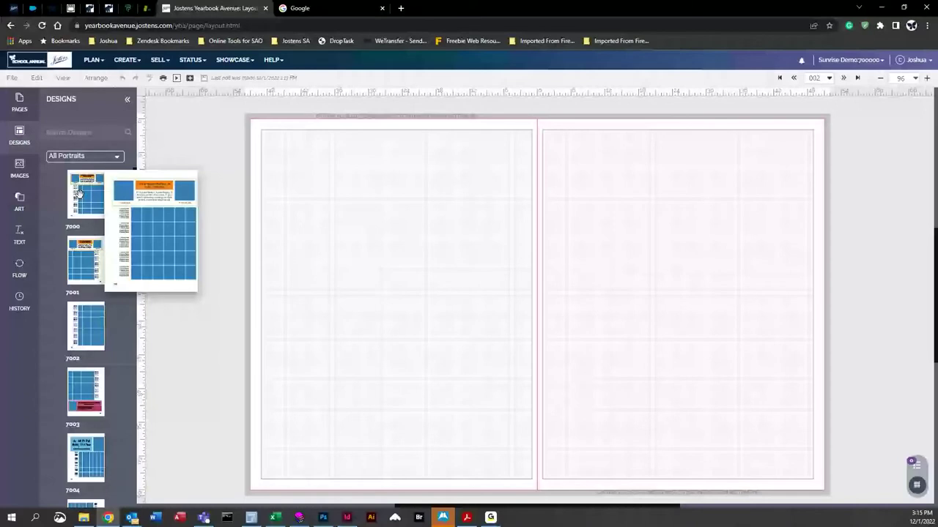
{"action": "left_click", "coordinate": [110, 156]}
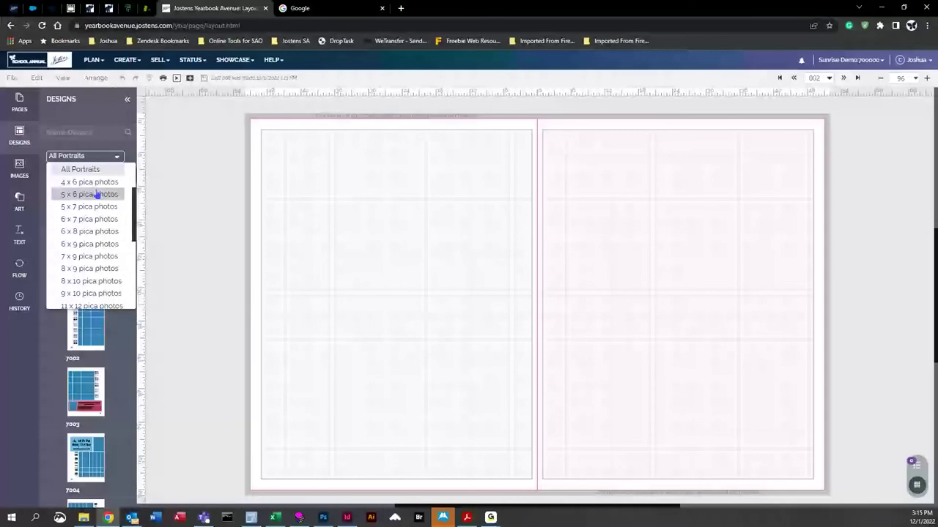
{"action": "left_click", "coordinate": [91, 182]}
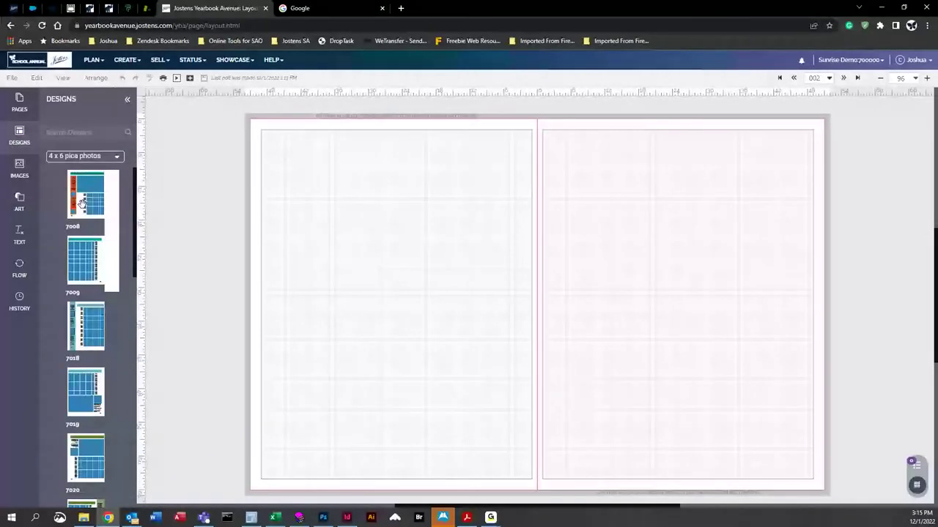
{"action": "mouse_move", "coordinate": [82, 202]}
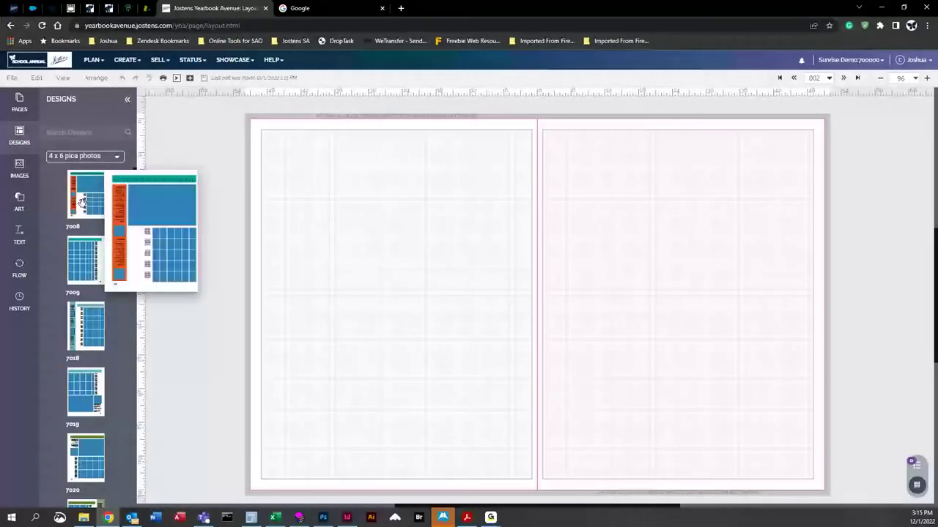
{"action": "left_click", "coordinate": [115, 158]}
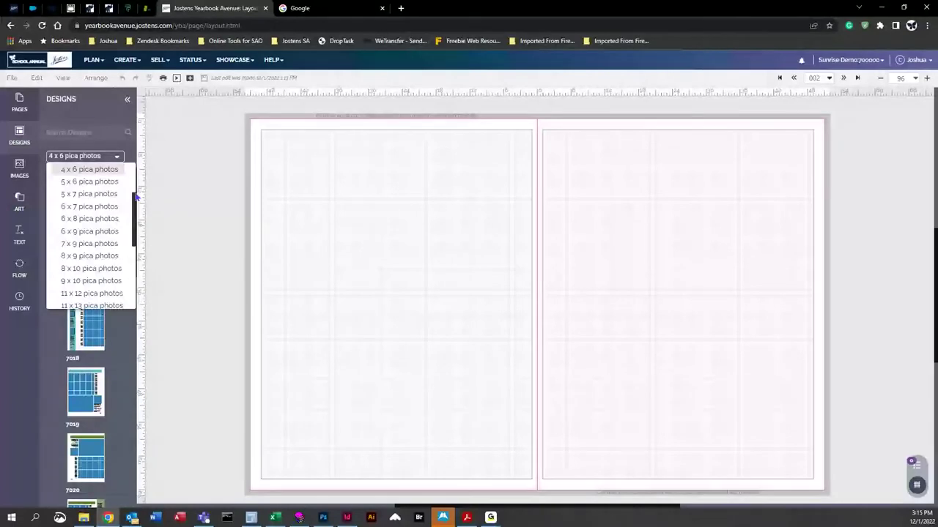
{"action": "scroll", "coordinate": [86, 253], "scroll_direction": "down", "scroll_amount": 2}
{"action": "left_click", "coordinate": [88, 260]}
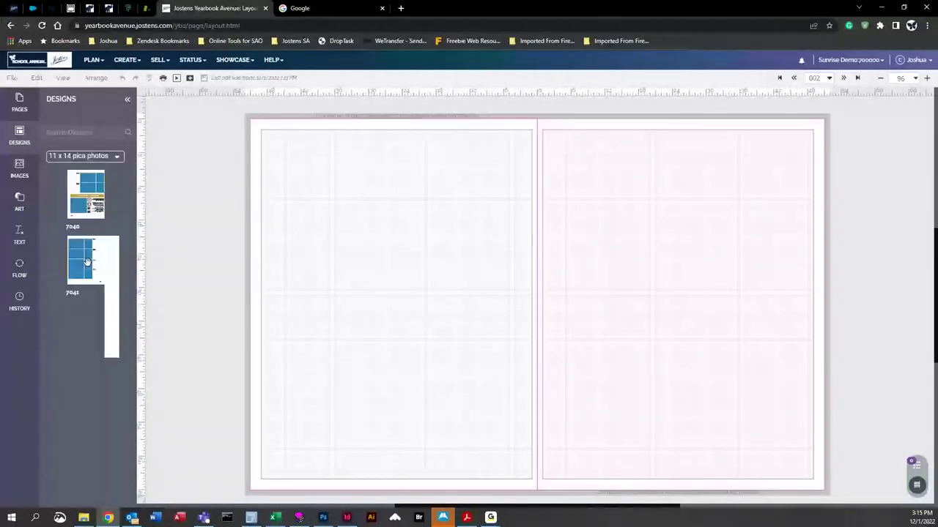
{"action": "mouse_move", "coordinate": [73, 198]}
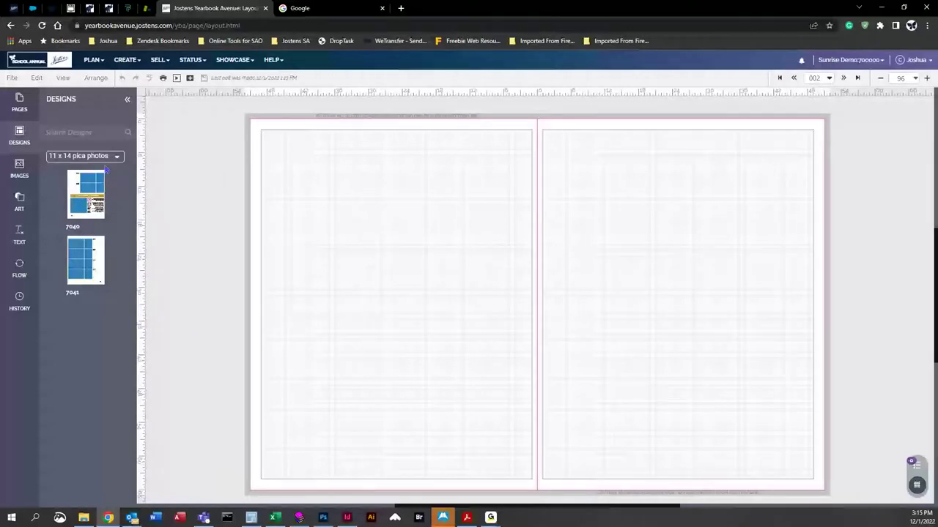
Apply 41-50 photo design 7095 to page 002, keeping existing content
{"action": "left_click", "coordinate": [115, 156]}
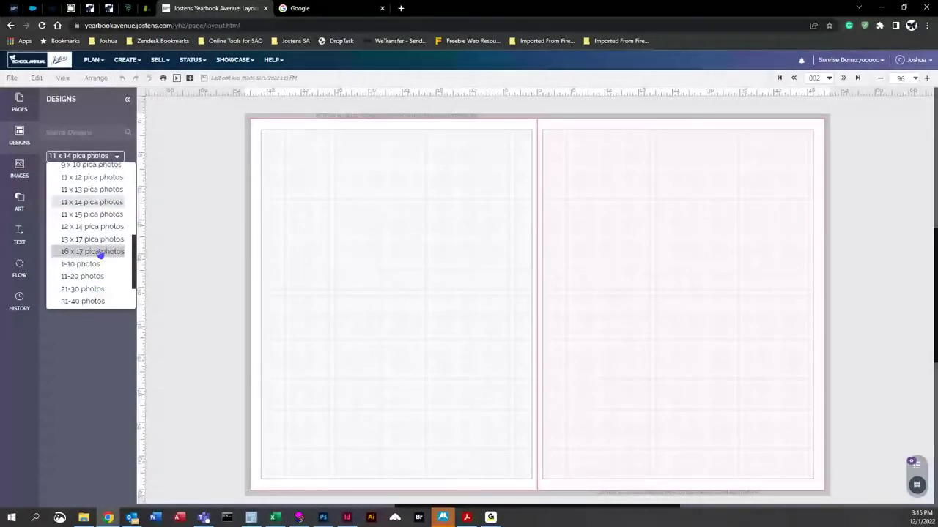
{"action": "scroll", "coordinate": [82, 265], "scroll_direction": "down", "scroll_amount": 1}
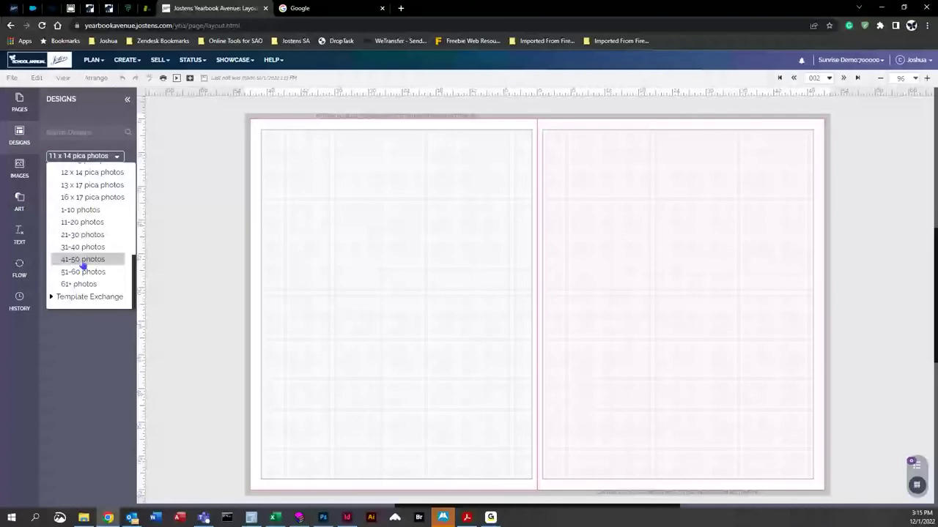
{"action": "left_click", "coordinate": [82, 260]}
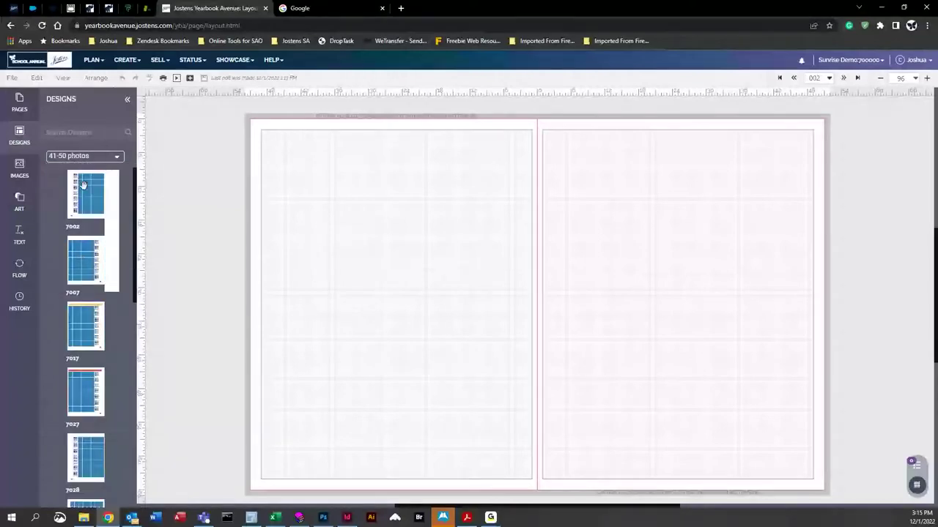
{"action": "left_click_drag", "start_coordinate": [87, 194], "coordinate": [147, 368]}
{"action": "mouse_move", "coordinate": [81, 353]}
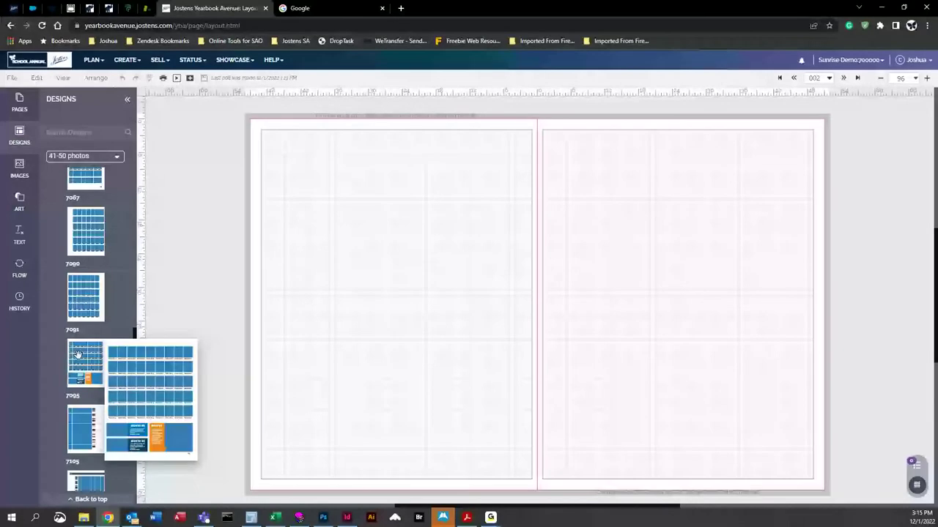
{"action": "left_click_drag", "start_coordinate": [79, 355], "coordinate": [384, 248]}
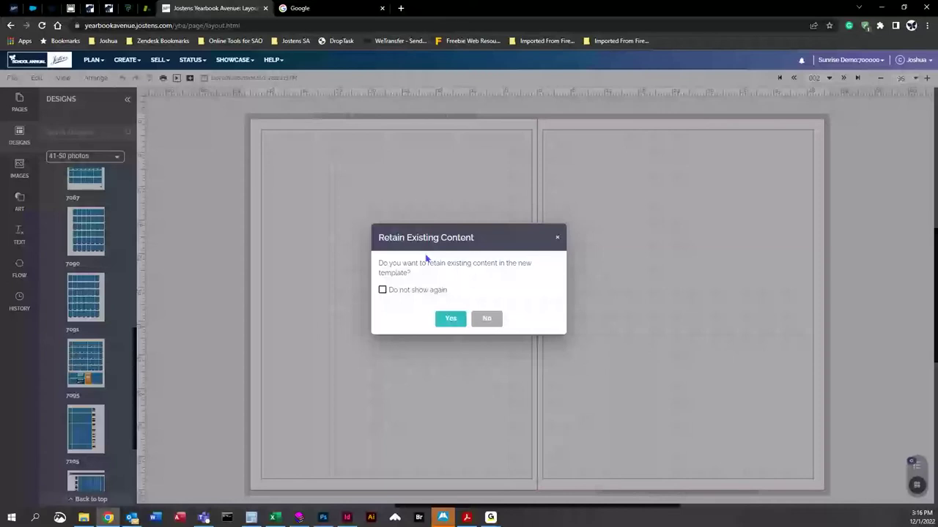
{"action": "left_click", "coordinate": [450, 319]}
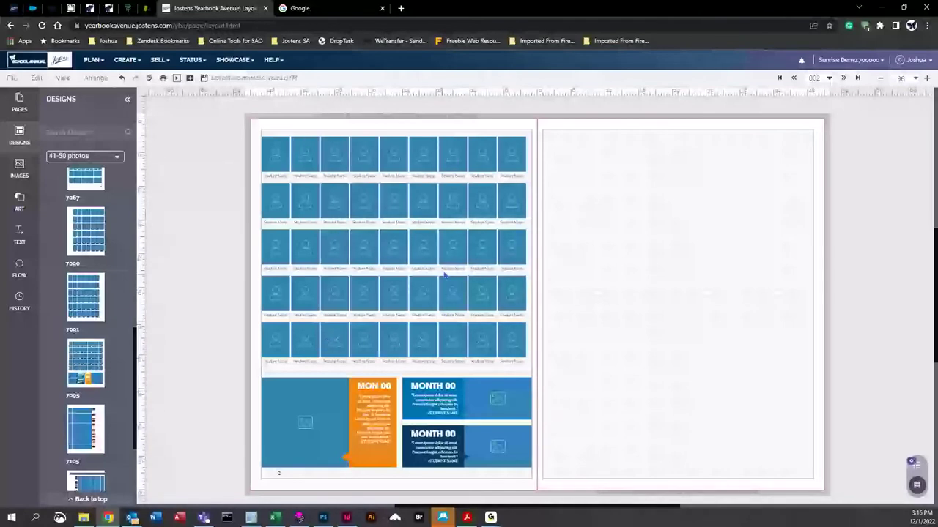
Inspect the left page's portrait grid and image frames, then clear the selection
{"action": "left_click", "coordinate": [444, 217]}
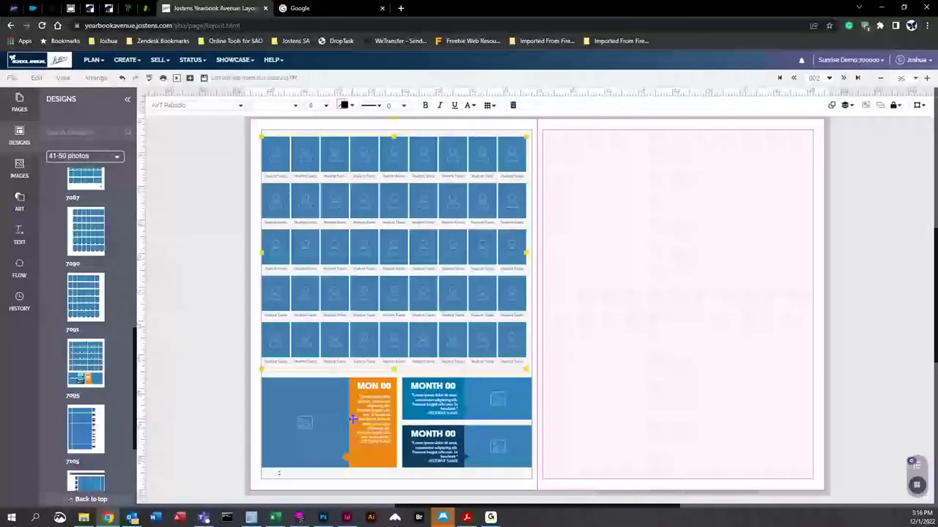
{"action": "left_click", "coordinate": [350, 419]}
{"action": "left_click", "coordinate": [495, 395]}
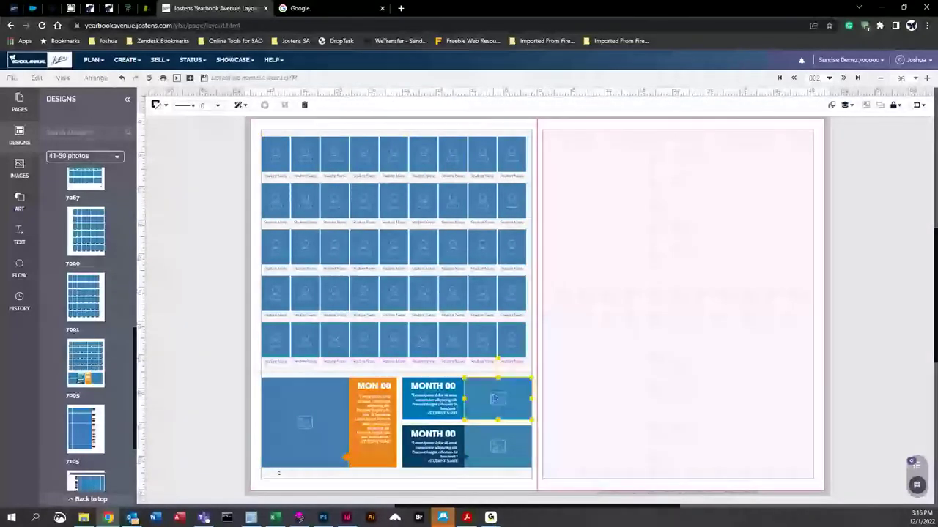
{"action": "left_click", "coordinate": [224, 206]}
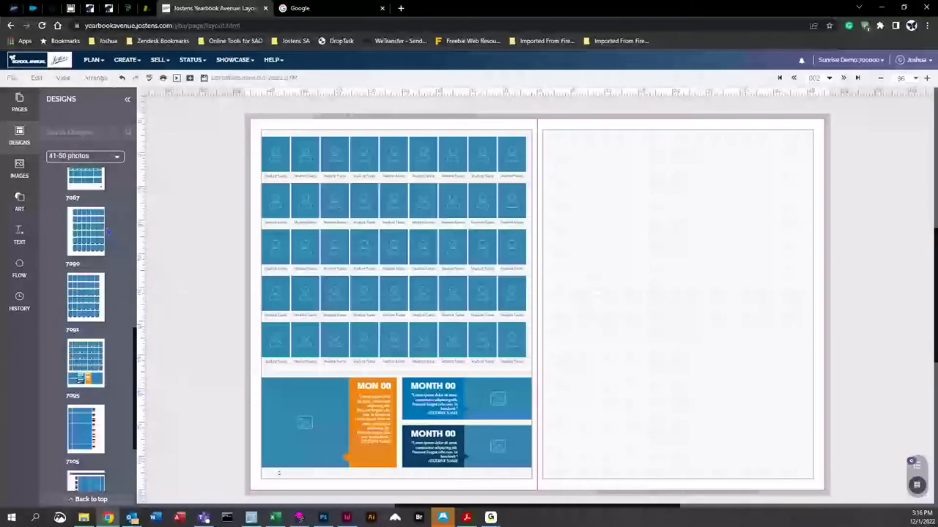
Filter the Designs list to show 6 x 7 pica photo designs
{"action": "left_click_drag", "start_coordinate": [136, 388], "coordinate": [137, 183]}
{"action": "left_click", "coordinate": [117, 159]}
{"action": "left_click_drag", "start_coordinate": [129, 267], "coordinate": [134, 209]}
{"action": "scroll", "coordinate": [95, 234], "scroll_direction": "down", "scroll_amount": 1}
{"action": "left_click", "coordinate": [93, 226]}
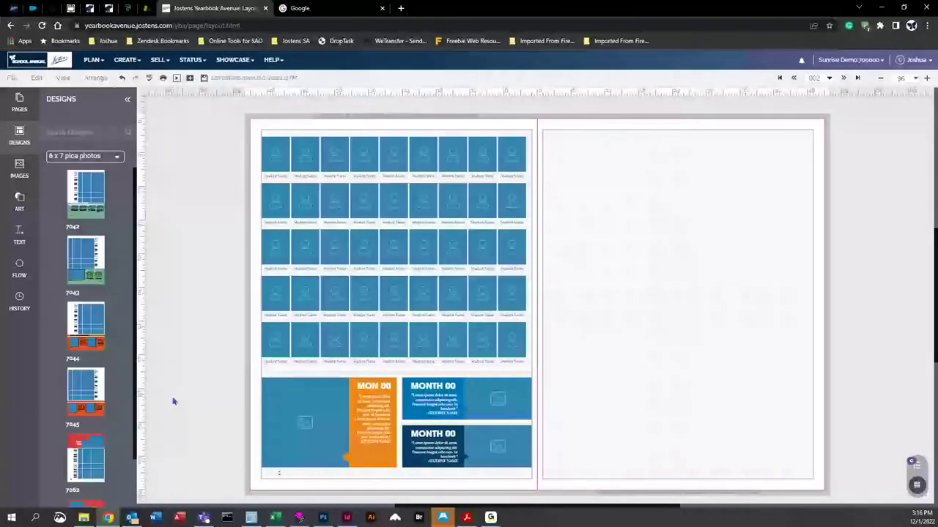
Apply design 7045 to the right page, keeping existing content
{"action": "mouse_move", "coordinate": [78, 395]}
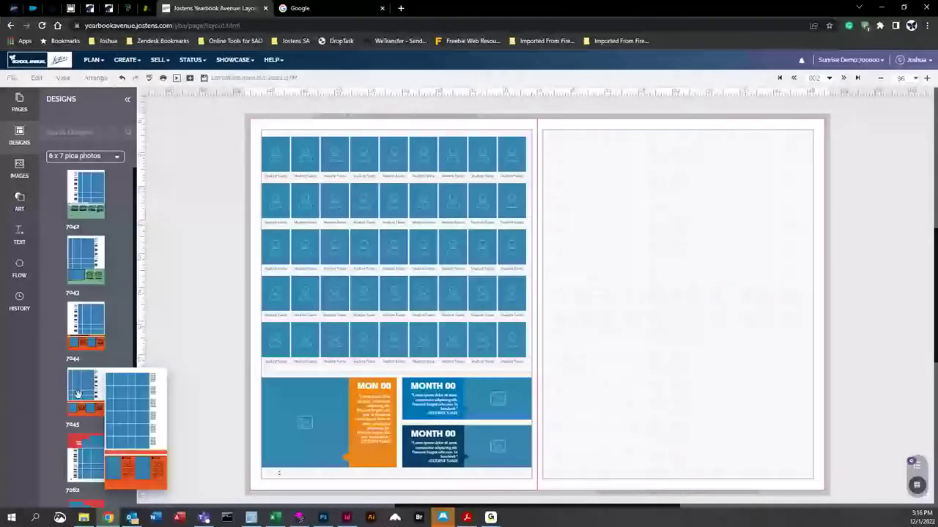
{"action": "left_click_drag", "start_coordinate": [78, 396], "coordinate": [724, 277]}
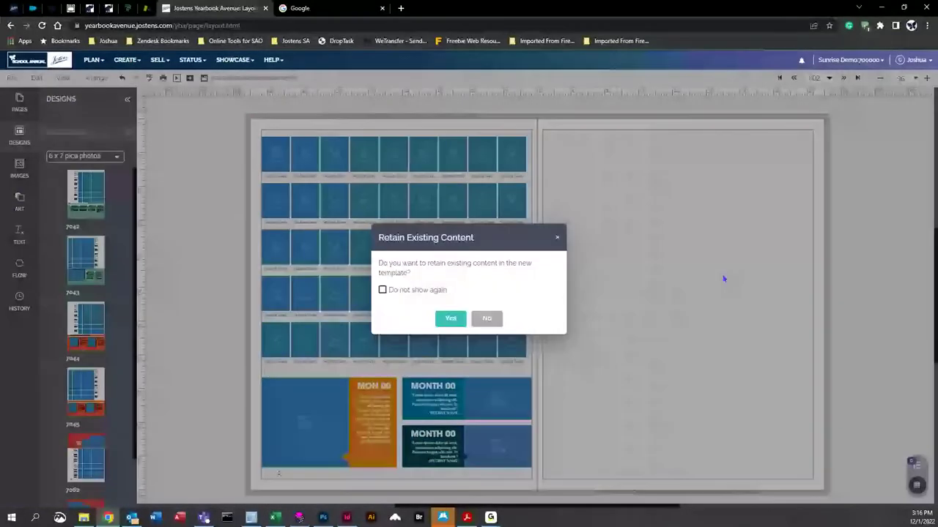
{"action": "left_click", "coordinate": [486, 318]}
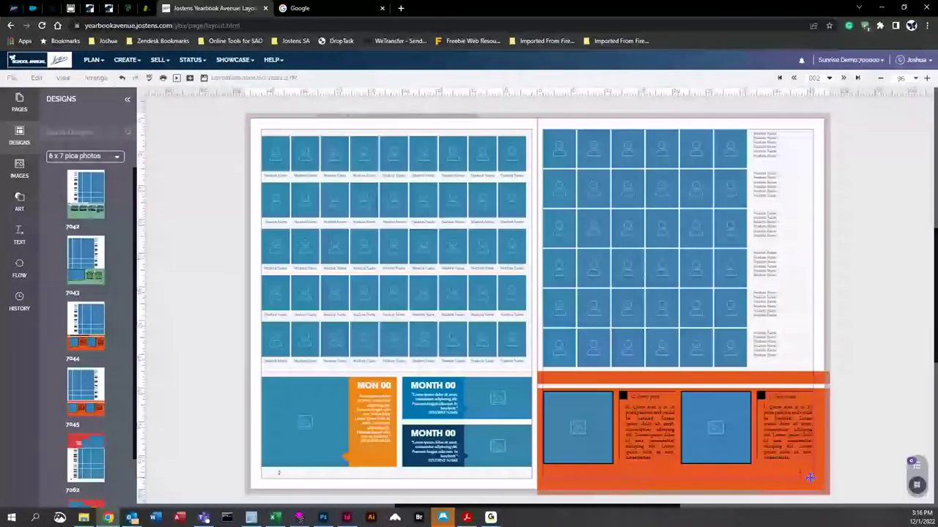
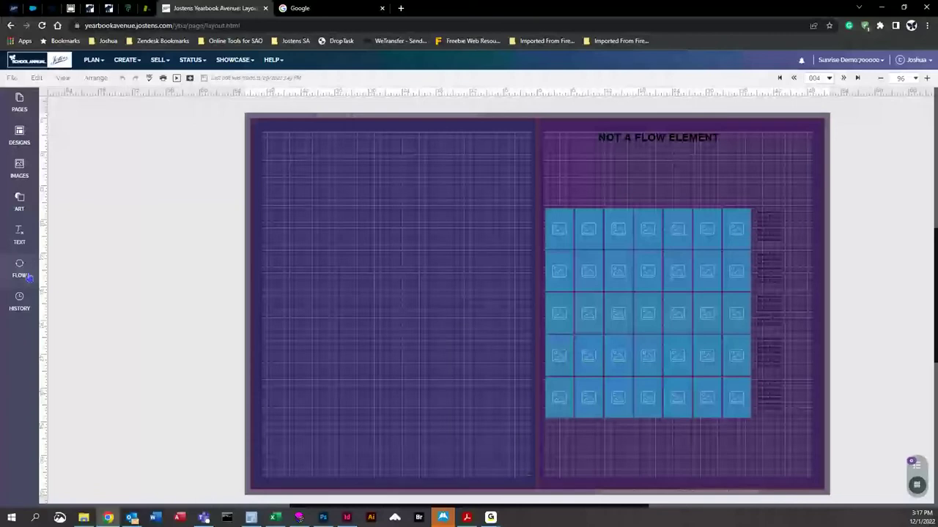
Drop a portrait flow layout from the FLOW sidebar onto the left page and zoom to 500%
{"action": "left_click", "coordinate": [22, 271]}
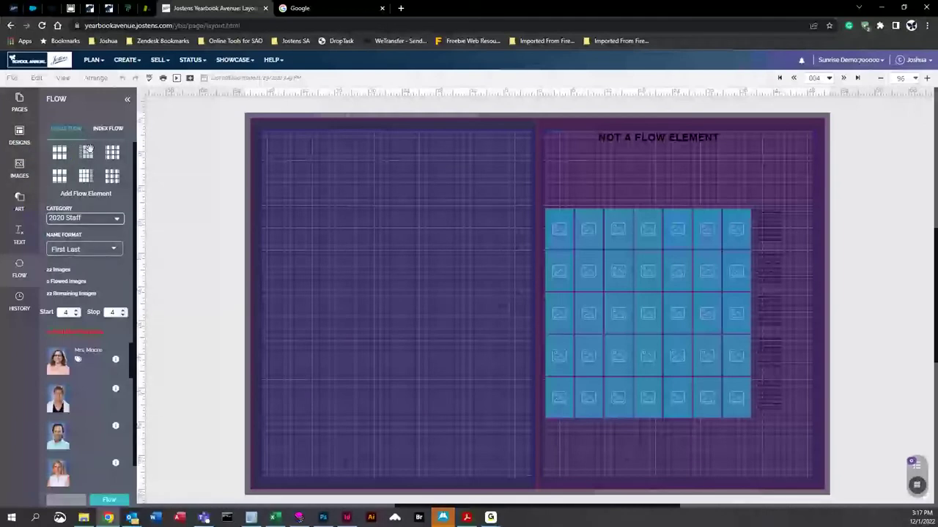
{"action": "left_click_drag", "start_coordinate": [88, 151], "coordinate": [418, 267]}
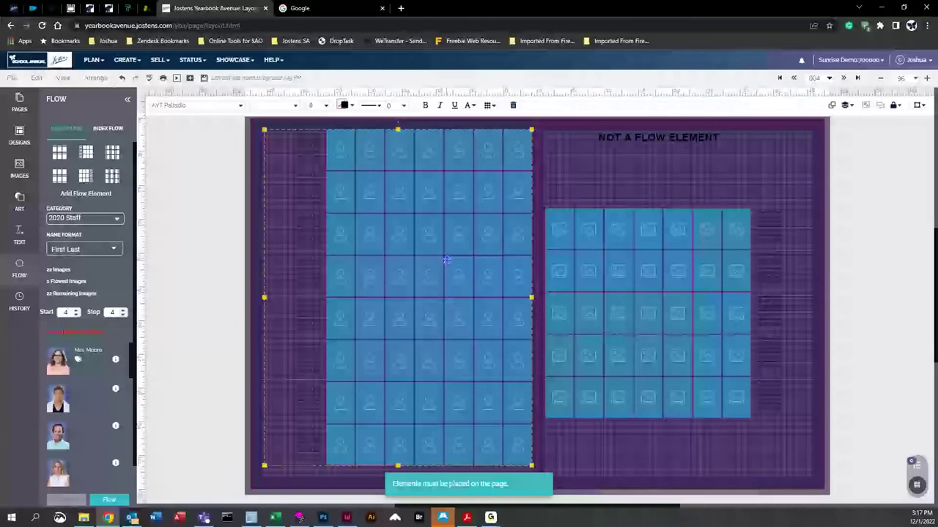
{"action": "left_click", "coordinate": [916, 78]}
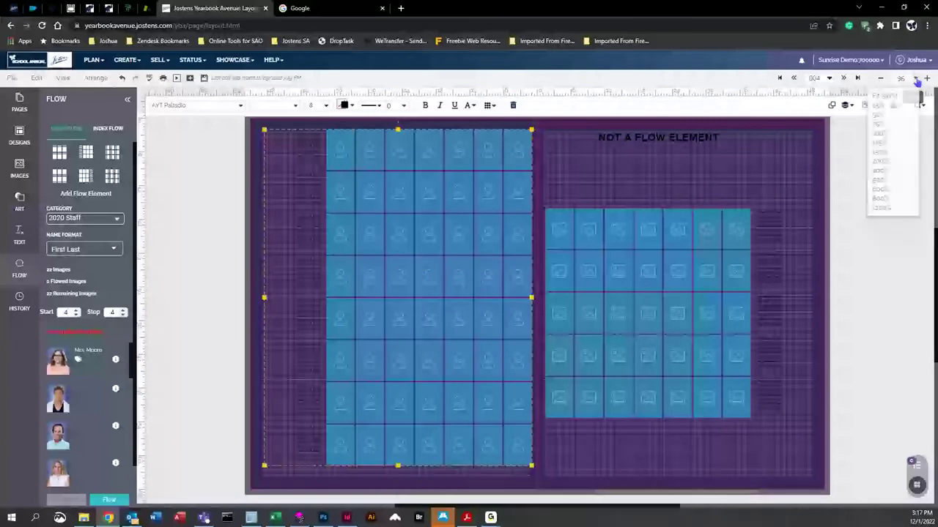
{"action": "left_click", "coordinate": [894, 188]}
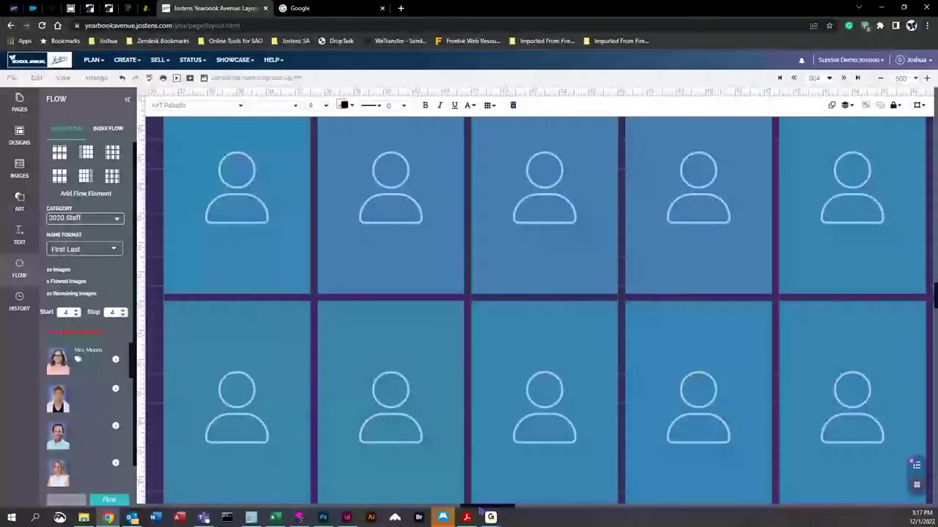
{"action": "left_click_drag", "start_coordinate": [489, 505], "coordinate": [535, 504]}
{"action": "scroll", "coordinate": [509, 371], "scroll_direction": "up", "scroll_amount": 3}
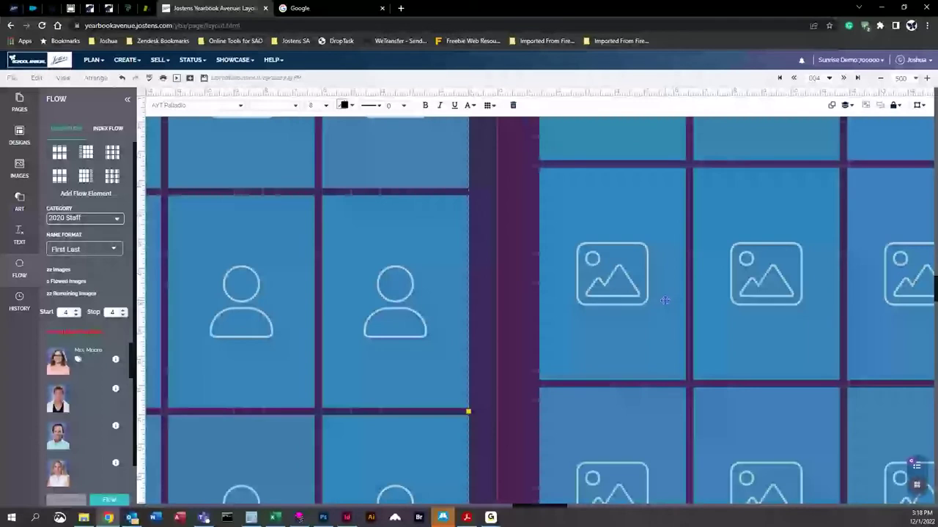
{"action": "left_click", "coordinate": [625, 265]}
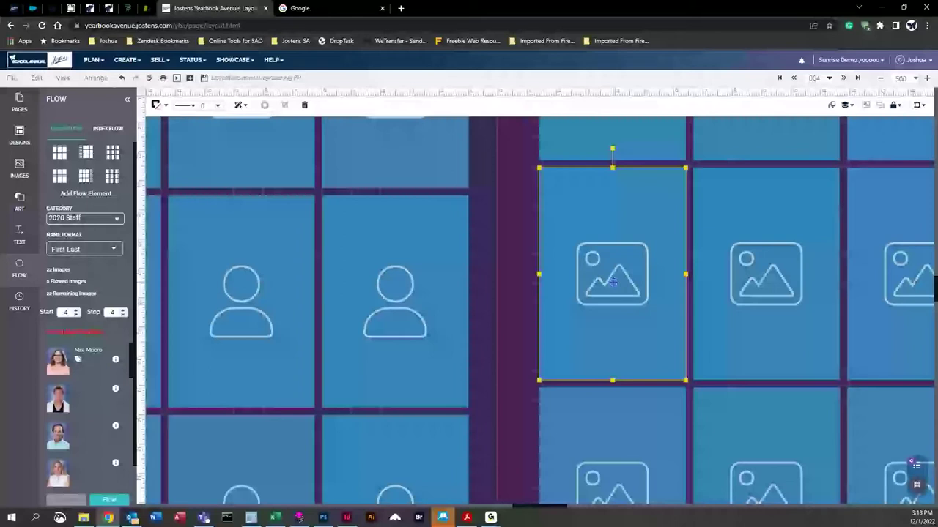
{"action": "left_click", "coordinate": [380, 295]}
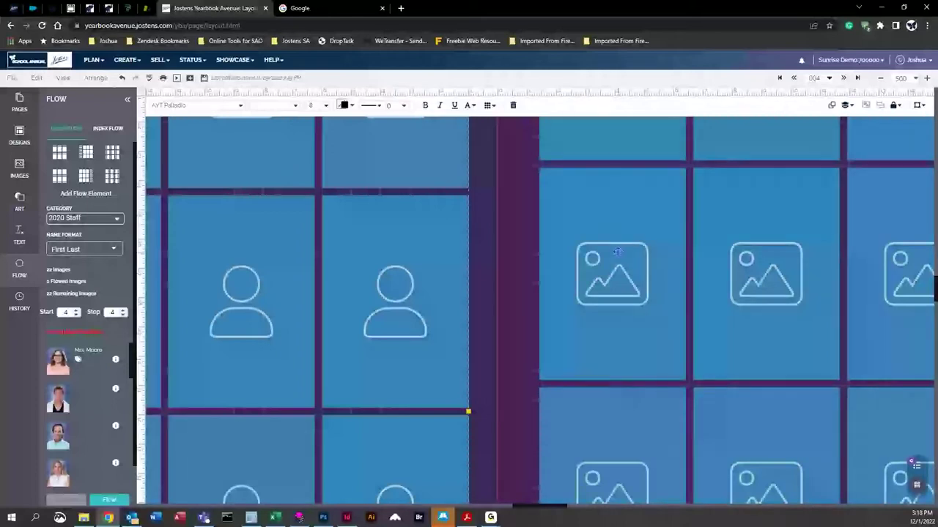
{"action": "left_click", "coordinate": [622, 262]}
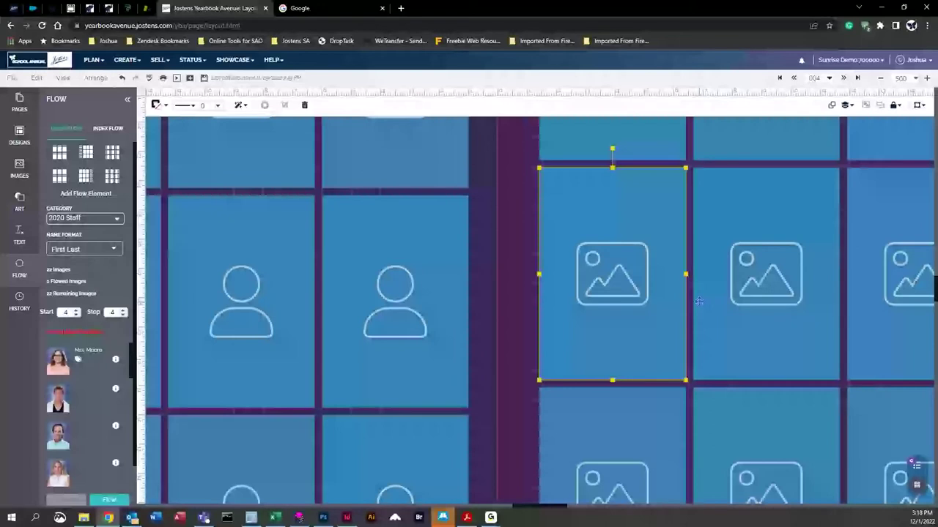
{"action": "left_click", "coordinate": [914, 78]}
{"action": "left_click", "coordinate": [895, 97]}
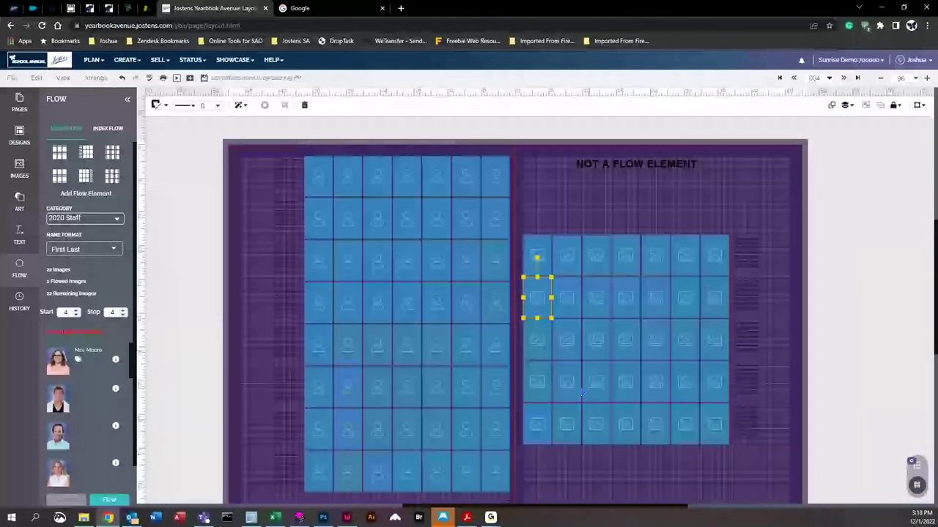
{"action": "scroll", "coordinate": [194, 278], "scroll_direction": "down", "scroll_amount": 1}
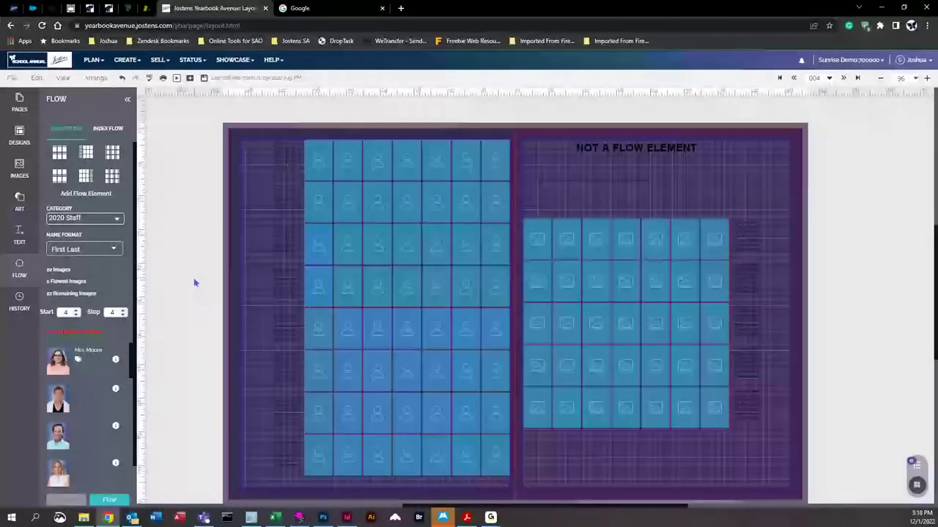
{"action": "left_click", "coordinate": [329, 167]}
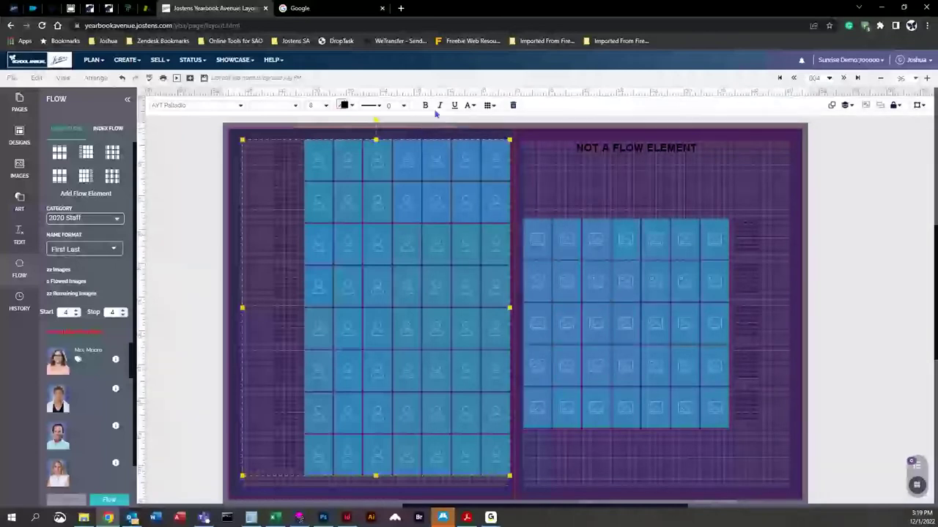
{"action": "left_click", "coordinate": [241, 107]}
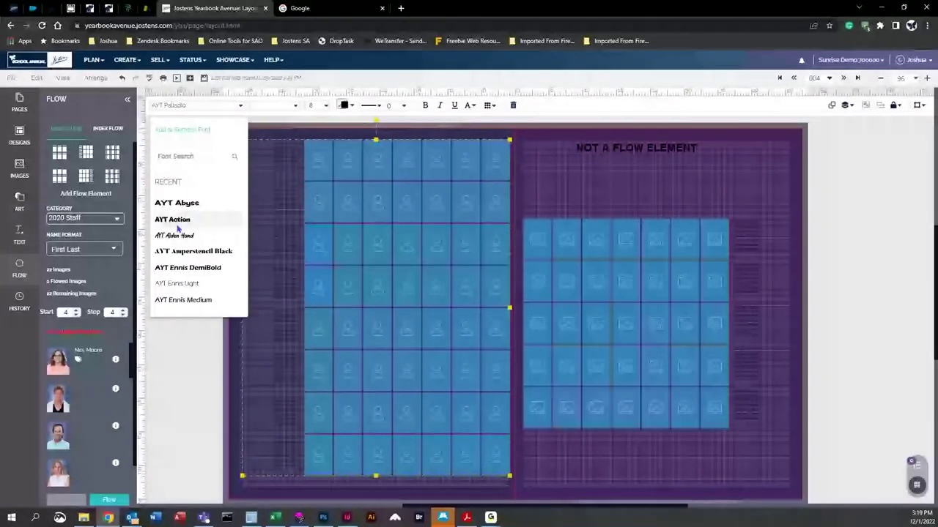
{"action": "left_click", "coordinate": [325, 105]}
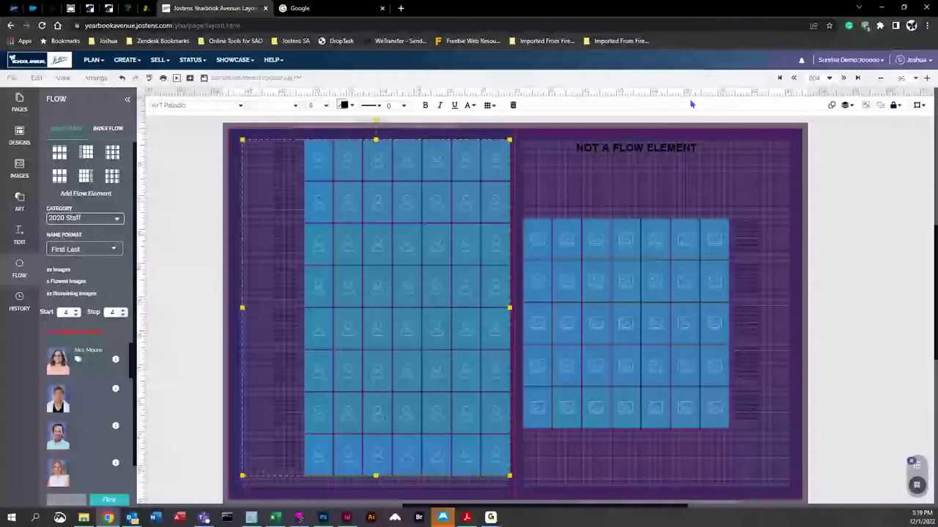
{"action": "left_click", "coordinate": [915, 79]}
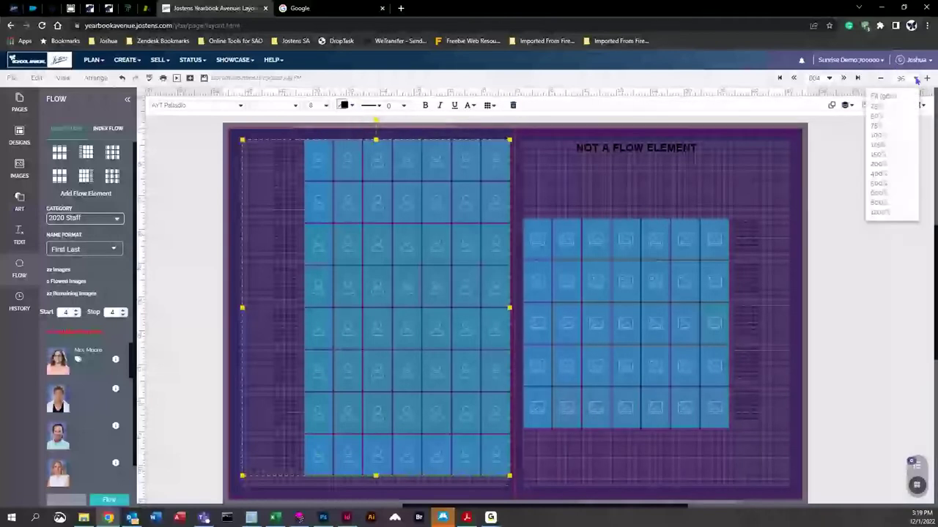
{"action": "left_click", "coordinate": [888, 184]}
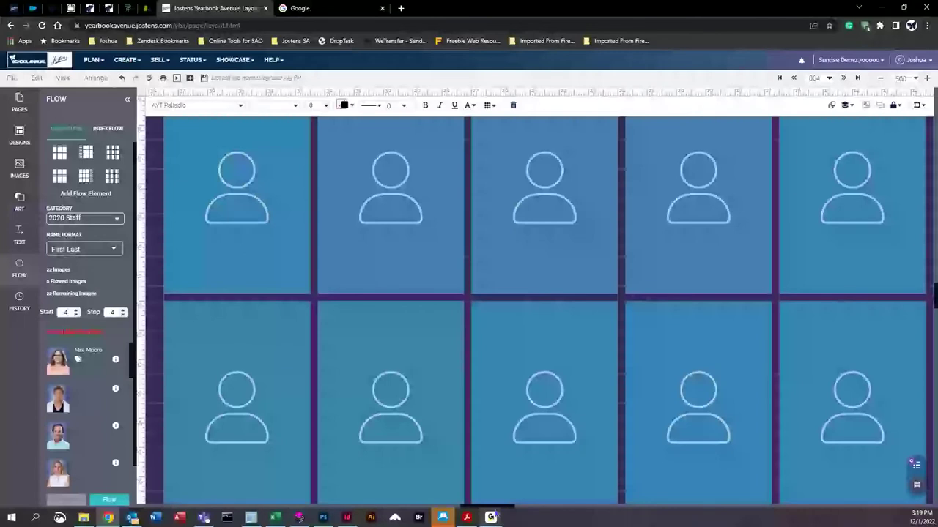
Try a light cream text fill and an orange text stroke on the Student Name labels
{"action": "left_click_drag", "start_coordinate": [502, 506], "coordinate": [474, 510]}
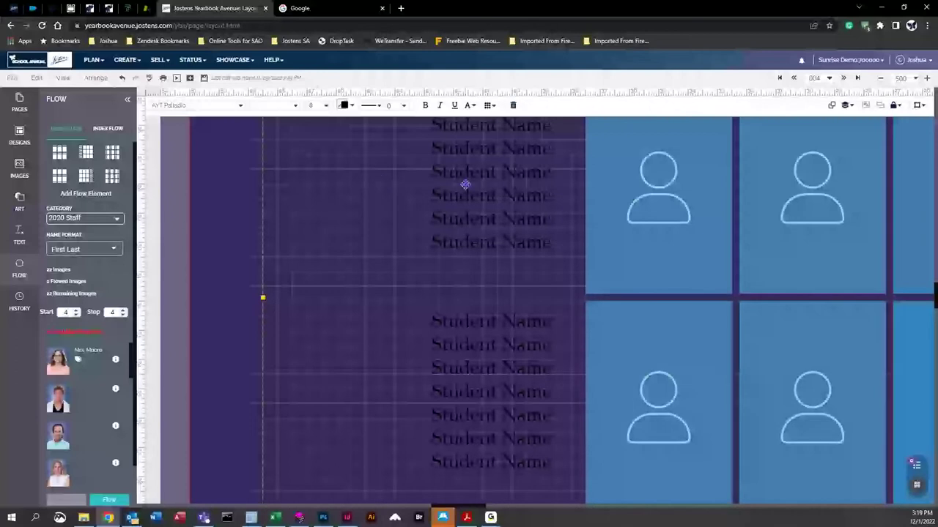
{"action": "left_click", "coordinate": [346, 106]}
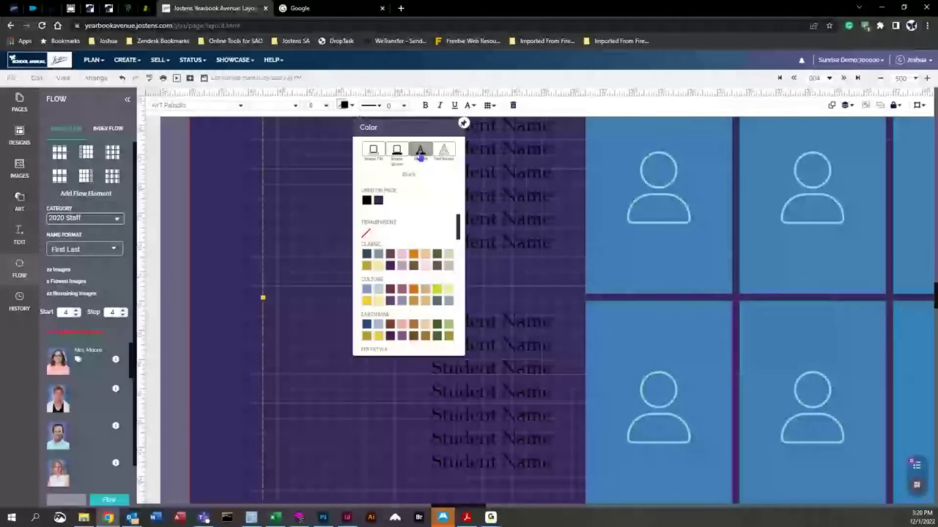
{"action": "left_click", "coordinate": [425, 266]}
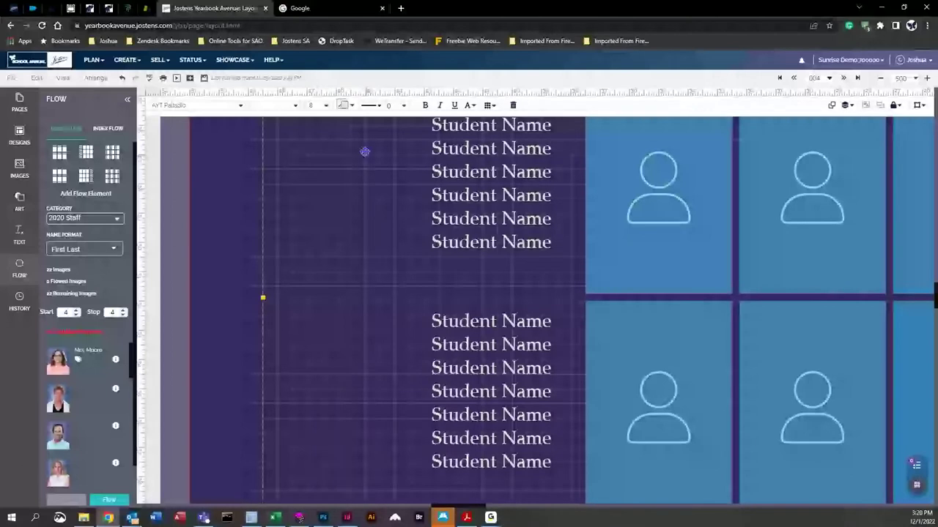
{"action": "left_click", "coordinate": [351, 106]}
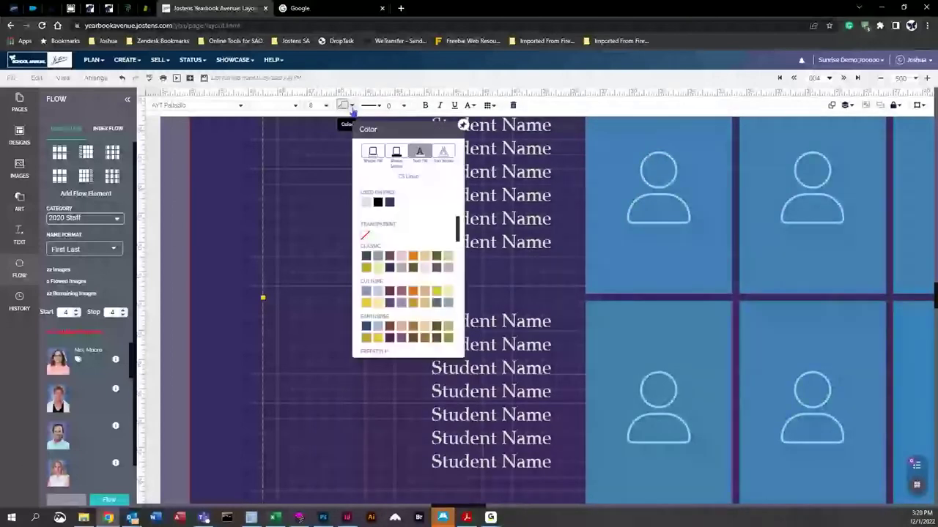
{"action": "left_click", "coordinate": [445, 154]}
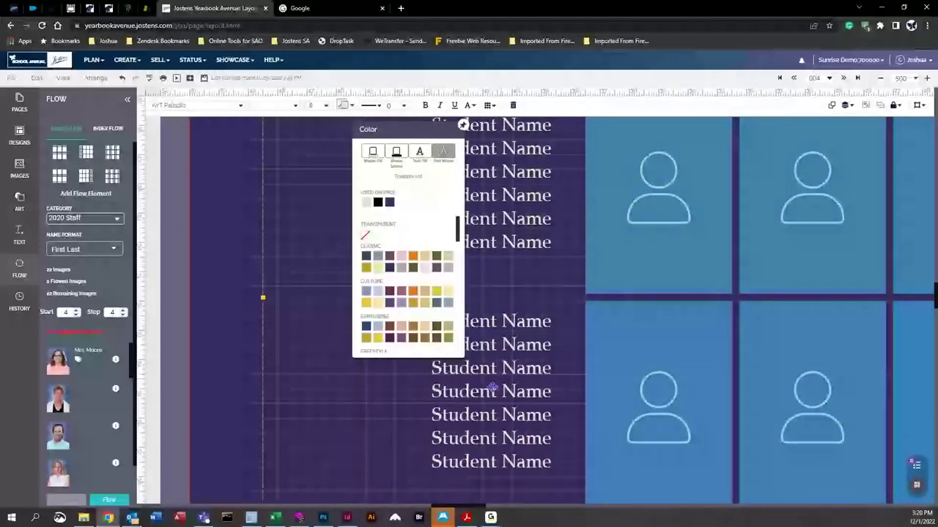
{"action": "left_click", "coordinate": [424, 260]}
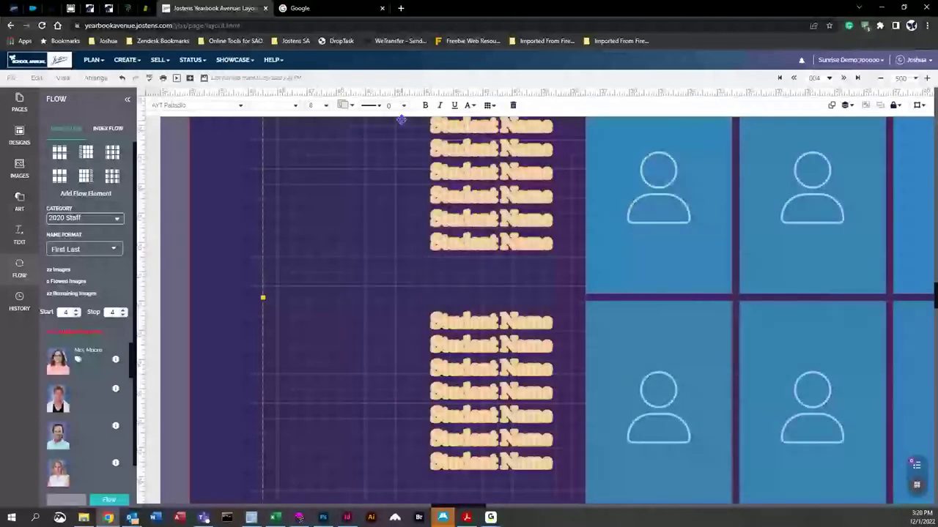
Change the name stroke to dark, then transparent, reapply a light text fill, and zoom to Fit
{"action": "left_click", "coordinate": [351, 106]}
{"action": "left_click", "coordinate": [377, 200]}
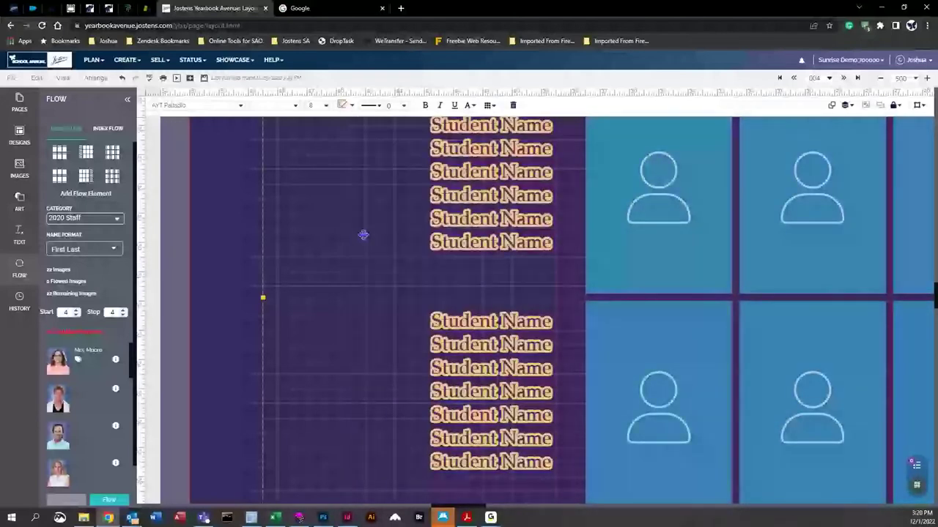
{"action": "left_click", "coordinate": [342, 104]}
{"action": "left_click", "coordinate": [365, 233]}
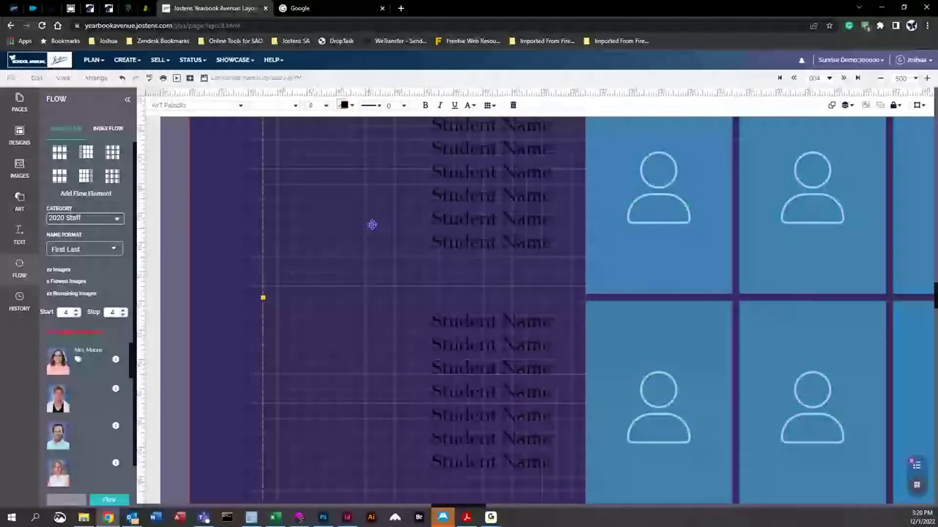
{"action": "left_click", "coordinate": [354, 105]}
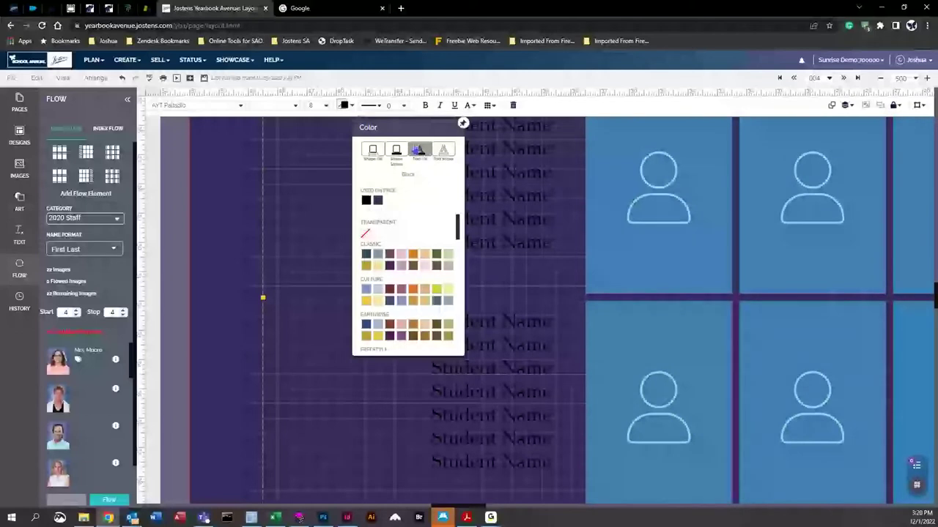
{"action": "left_click", "coordinate": [424, 265]}
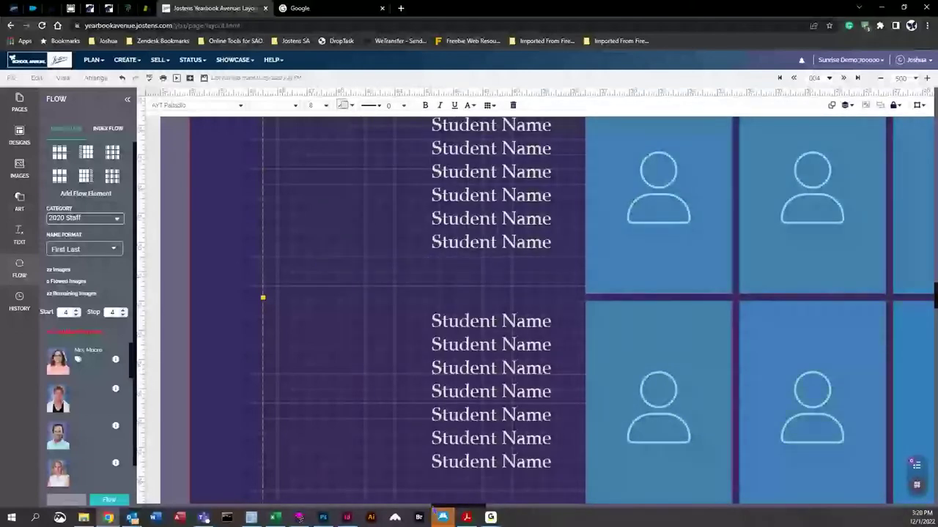
{"action": "left_click", "coordinate": [915, 78]}
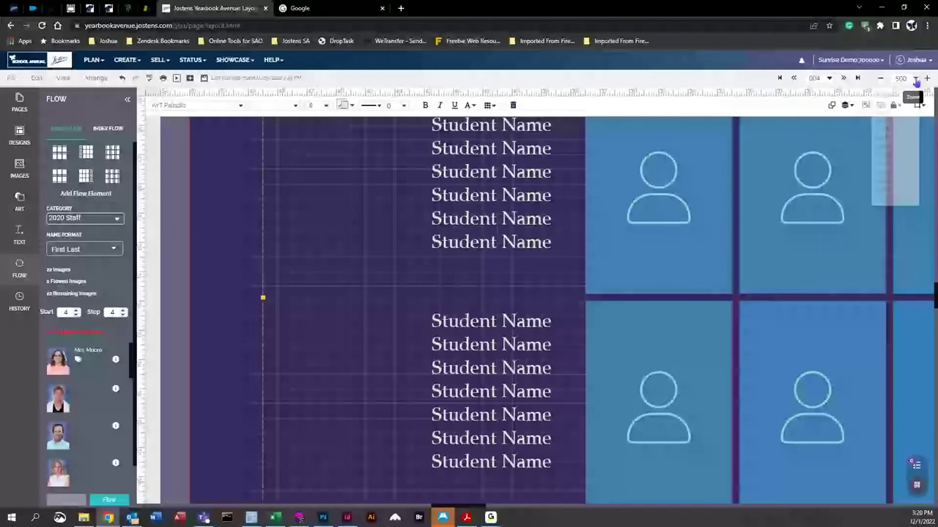
{"action": "left_click", "coordinate": [894, 94]}
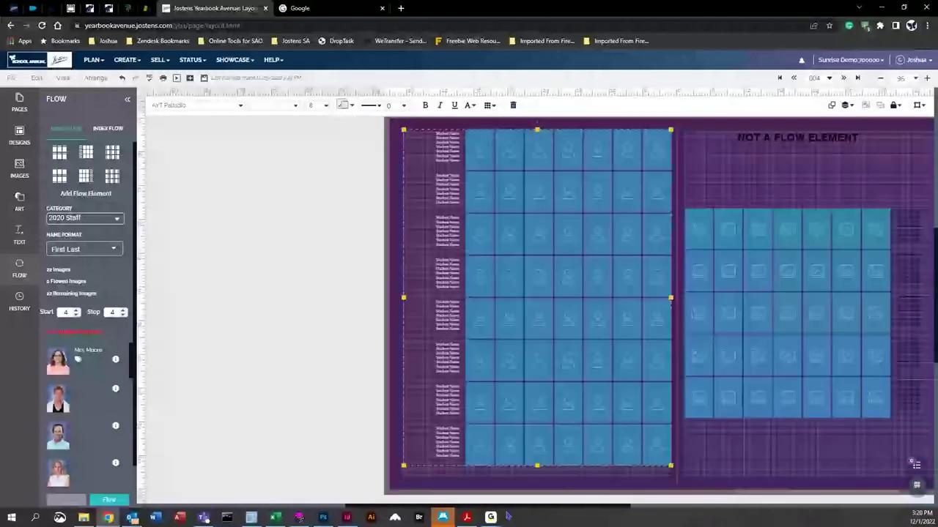
Give the portrait frames a solid border, trying 5 pt before settling on 1 pt
{"action": "left_click_drag", "start_coordinate": [513, 507], "coordinate": [608, 505]}
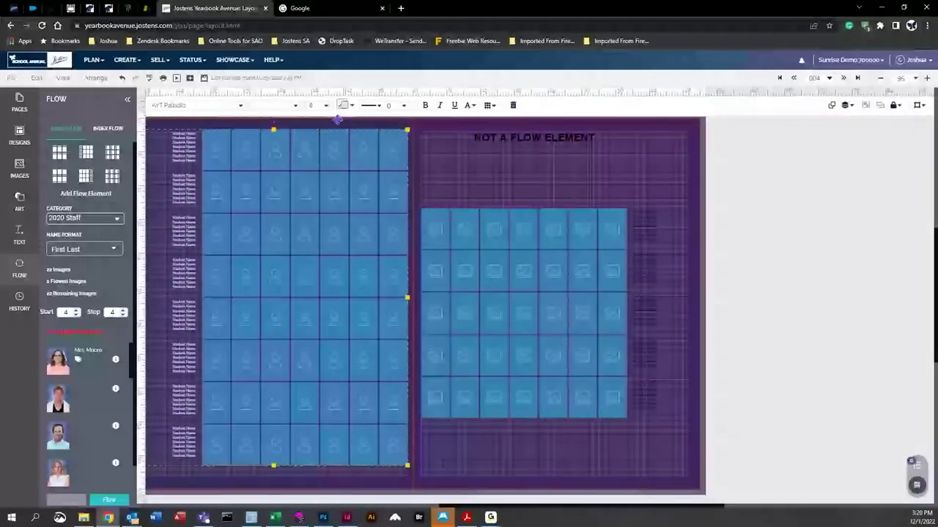
{"action": "left_click", "coordinate": [380, 107]}
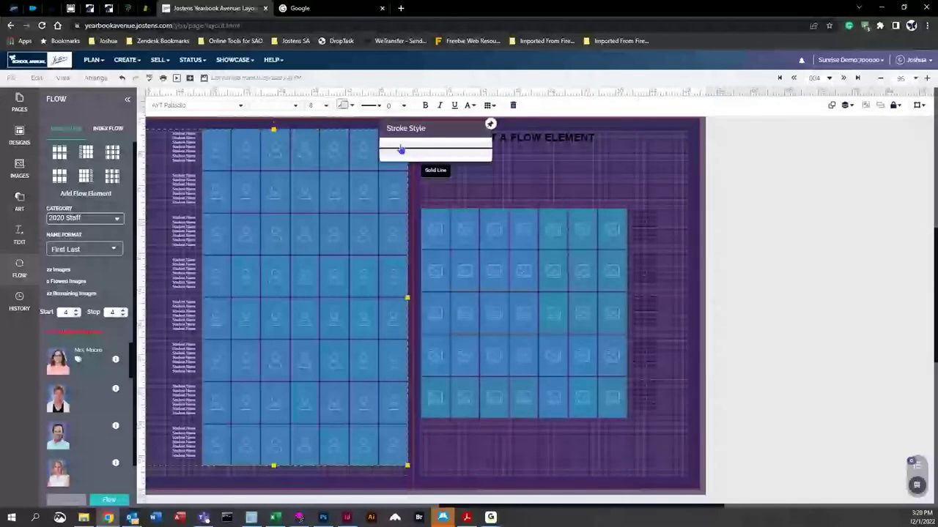
{"action": "left_click", "coordinate": [400, 151]}
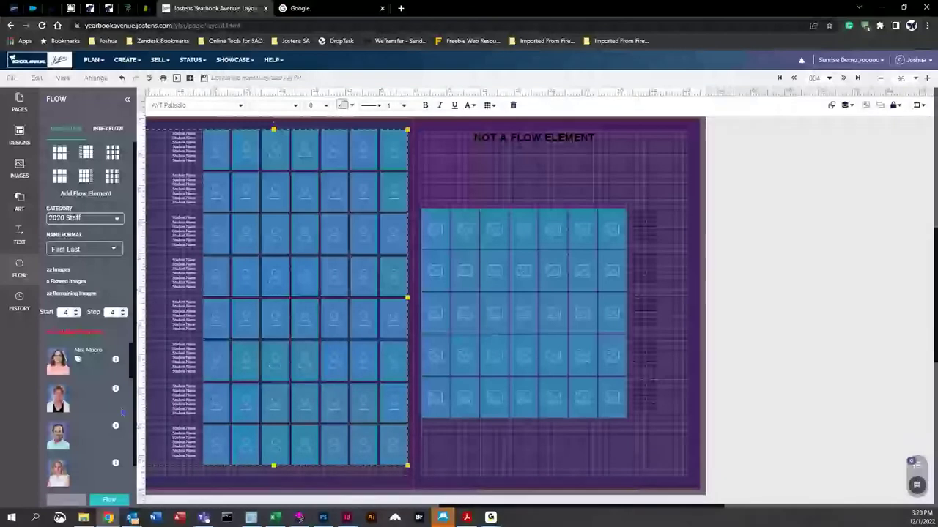
{"action": "left_click_drag", "start_coordinate": [600, 510], "coordinate": [584, 511]}
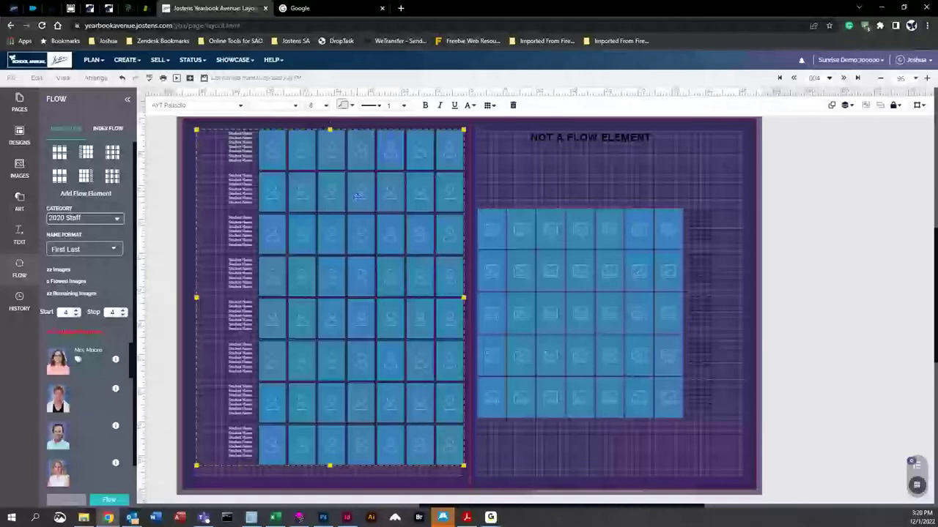
{"action": "left_click", "coordinate": [404, 109]}
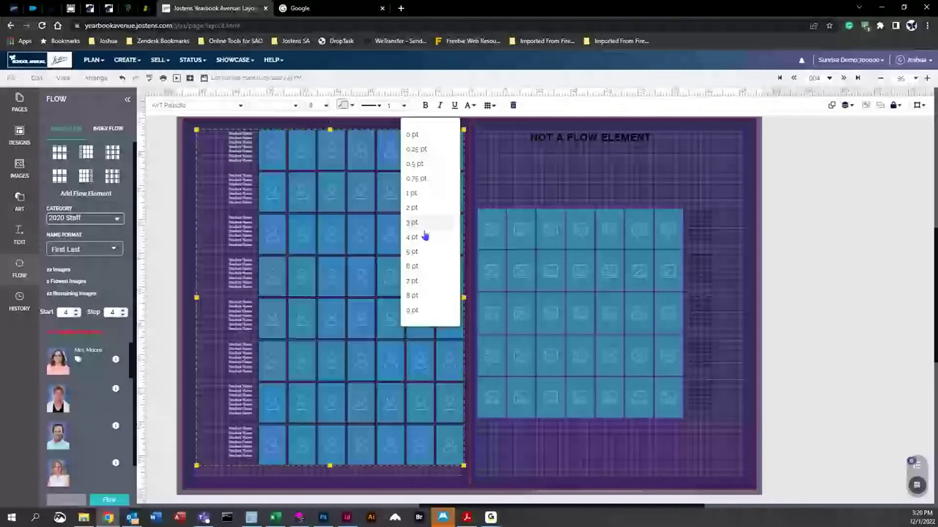
{"action": "left_click", "coordinate": [429, 252]}
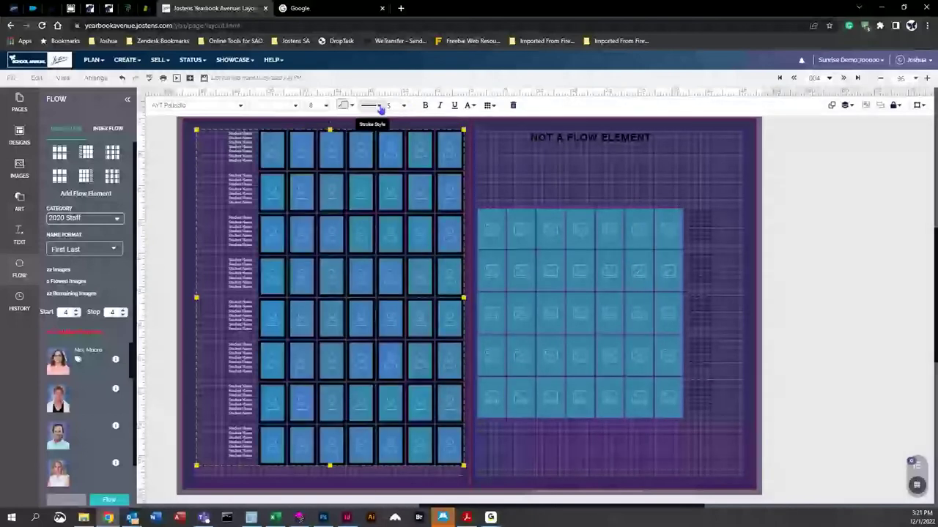
{"action": "left_click", "coordinate": [403, 106]}
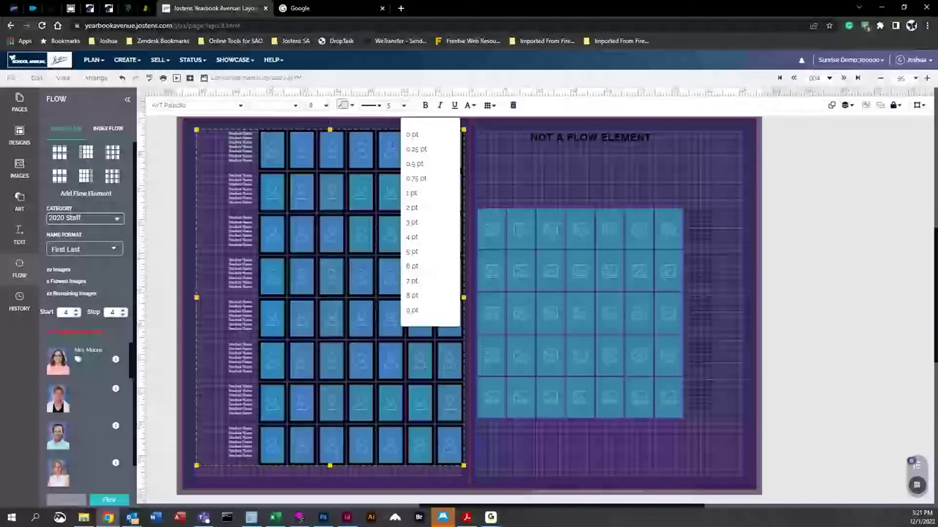
{"action": "left_click", "coordinate": [427, 200]}
{"action": "left_click", "coordinate": [403, 106]}
{"action": "left_click", "coordinate": [405, 107]}
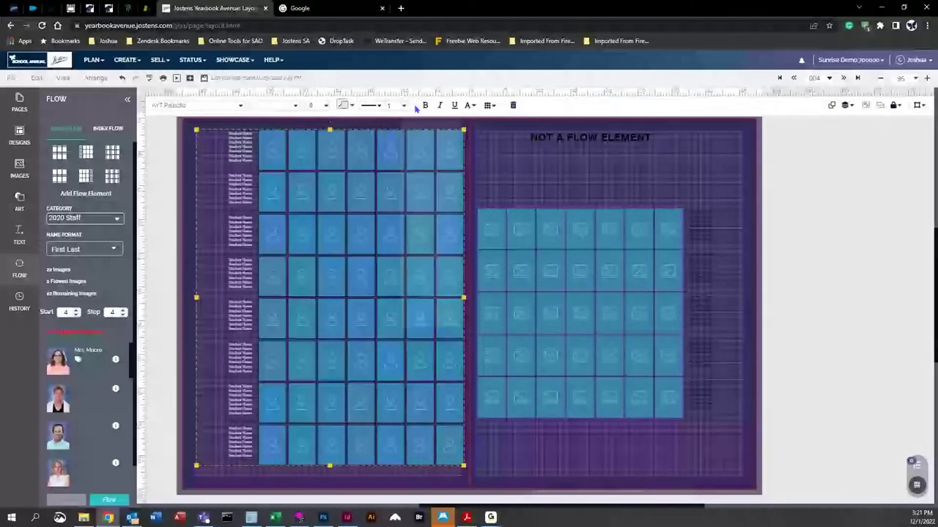
Make the student name labels bold and italic
{"action": "left_click", "coordinate": [425, 106]}
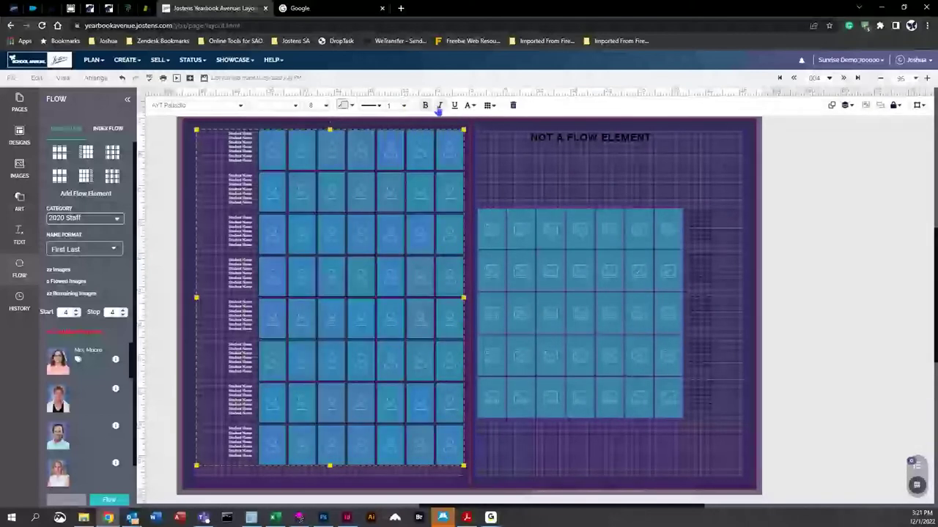
{"action": "left_click", "coordinate": [440, 105]}
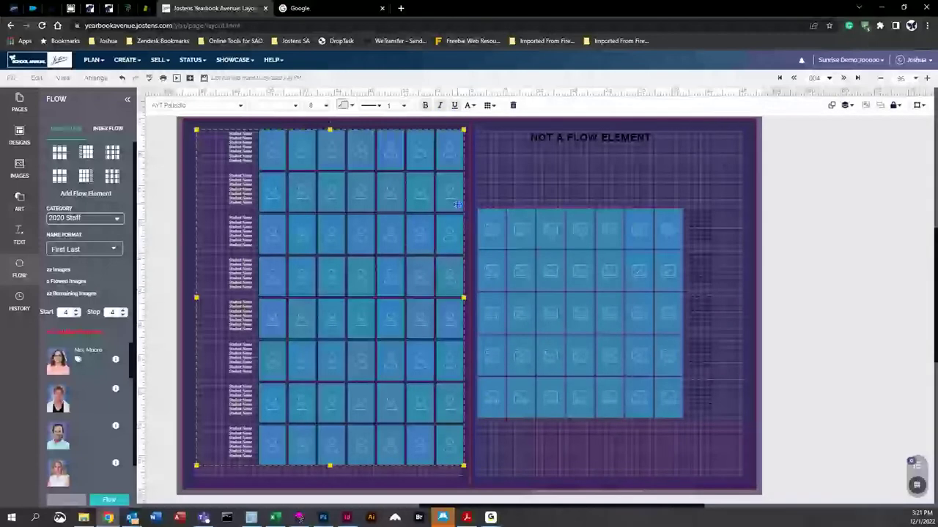
{"action": "left_click", "coordinate": [472, 106]}
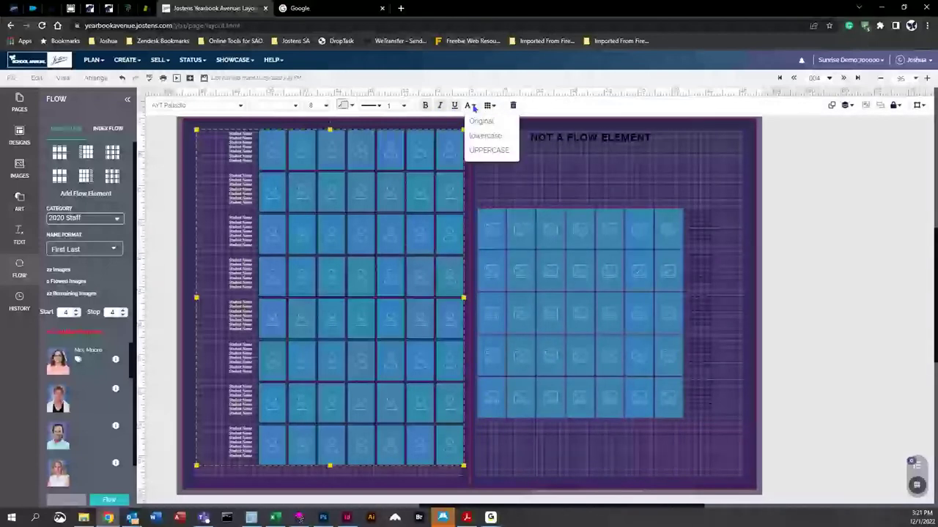
Set the student names to UPPERCASE and bring up Flow Options, moving its panel to the right
{"action": "left_click", "coordinate": [488, 151]}
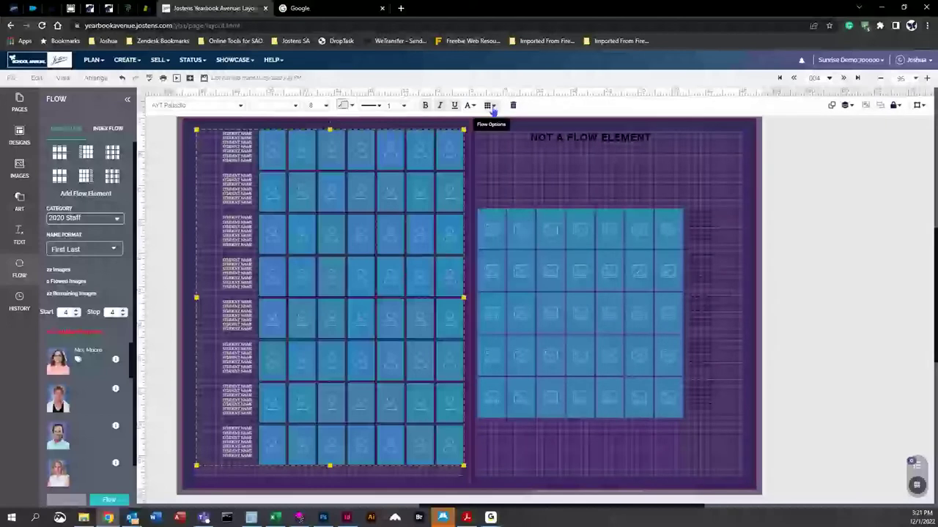
{"action": "left_click", "coordinate": [493, 109]}
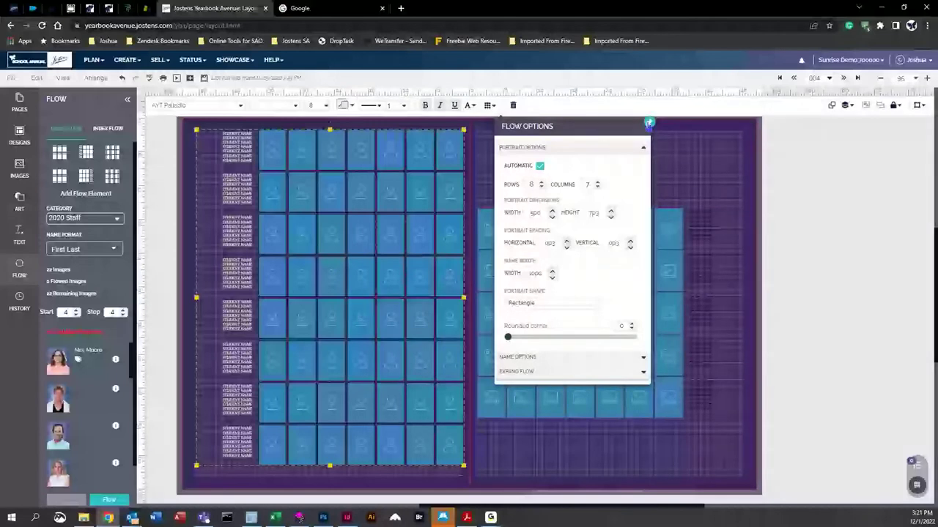
{"action": "left_click", "coordinate": [649, 123]}
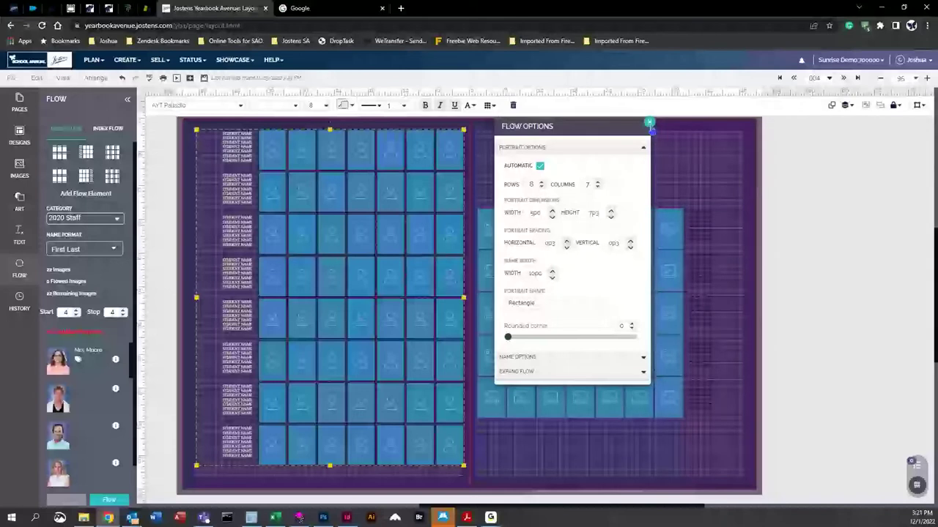
{"action": "mouse_move", "coordinate": [590, 129]}
{"action": "left_mouse_down"}
{"action": "mouse_move", "coordinate": [610, 183]}
{"action": "mouse_move", "coordinate": [767, 185]}
{"action": "mouse_move", "coordinate": [382, 185]}
{"action": "mouse_move", "coordinate": [326, 168]}
{"action": "mouse_move", "coordinate": [594, 147]}
{"action": "mouse_move", "coordinate": [581, 122]}
{"action": "mouse_move", "coordinate": [591, 127]}
{"action": "left_mouse_up"}
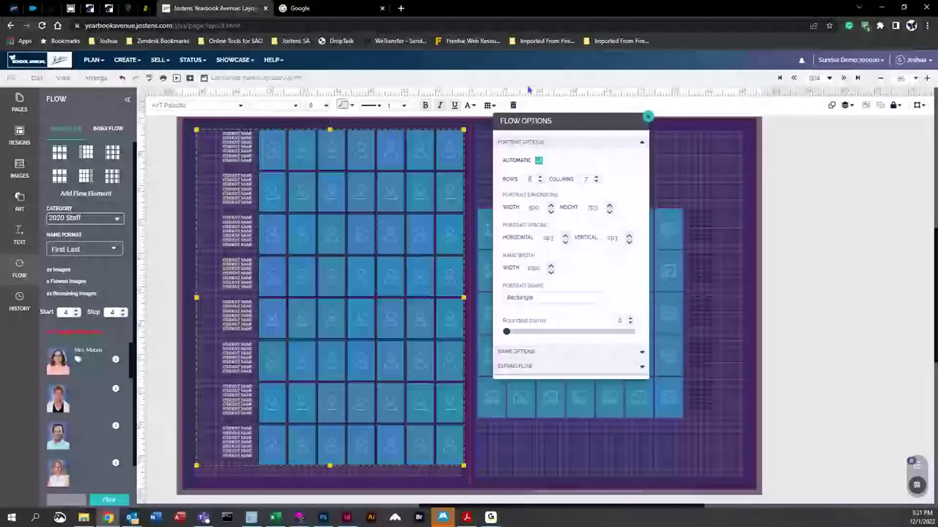
{"action": "left_click_drag", "start_coordinate": [576, 115], "coordinate": [372, 157]}
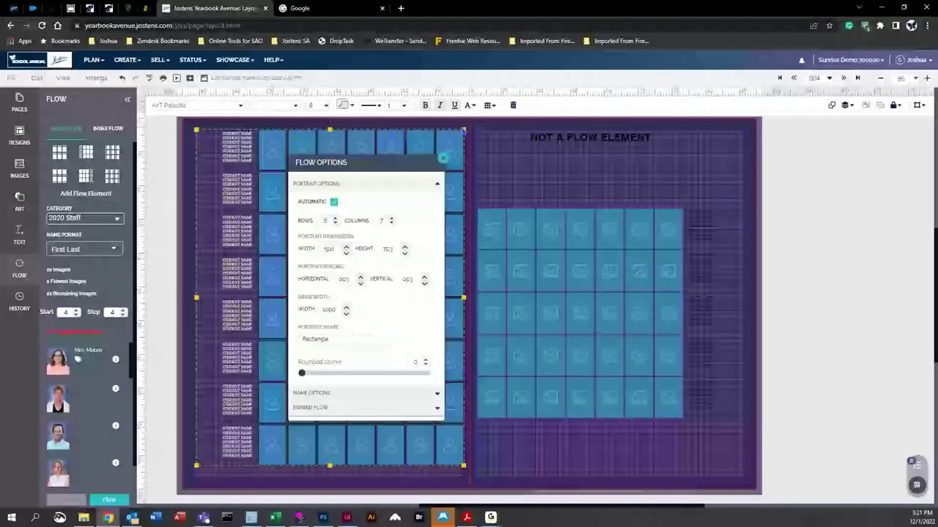
{"action": "left_click_drag", "start_coordinate": [355, 164], "coordinate": [546, 129]}
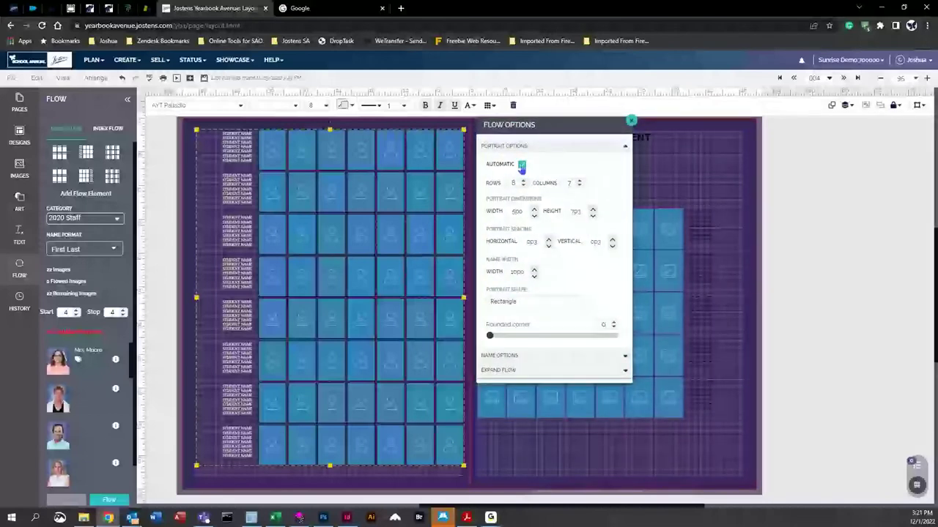
Experiment with the row count, dropping the grid to 3 rows and back to 8
{"action": "left_click", "coordinate": [523, 186]}
{"action": "left_click", "coordinate": [524, 186]}
{"action": "left_click", "coordinate": [524, 186]}
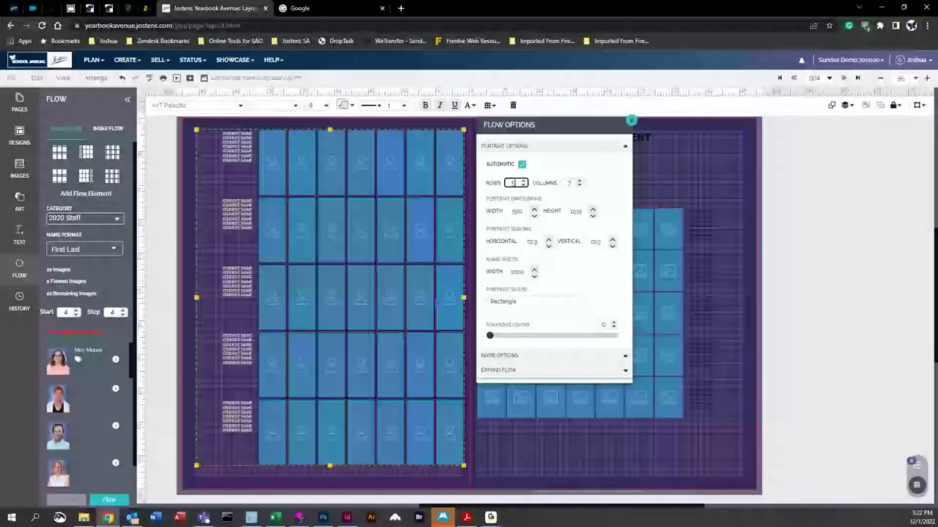
{"action": "left_click", "coordinate": [523, 185]}
{"action": "left_click", "coordinate": [524, 180]}
{"action": "left_click", "coordinate": [523, 180]}
{"action": "left_click", "coordinate": [523, 180]}
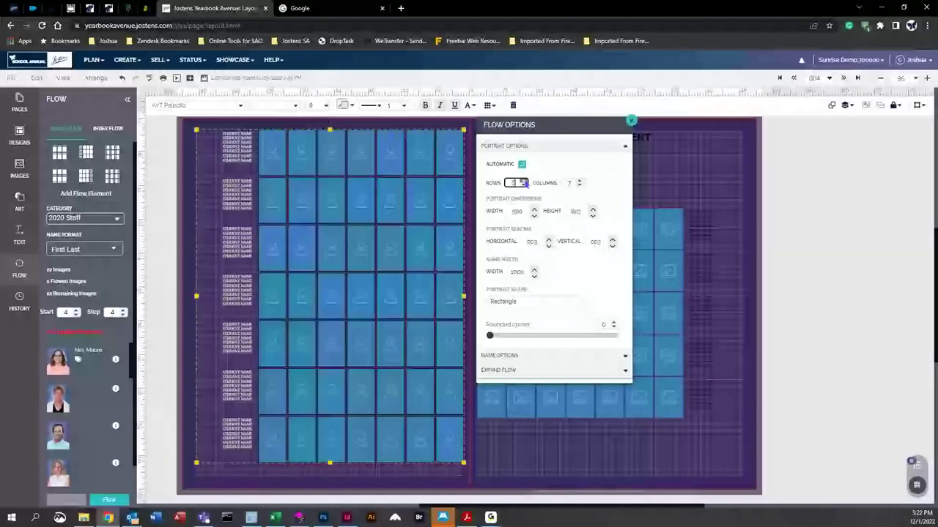
{"action": "left_click", "coordinate": [524, 180]}
{"action": "left_click", "coordinate": [524, 180]}
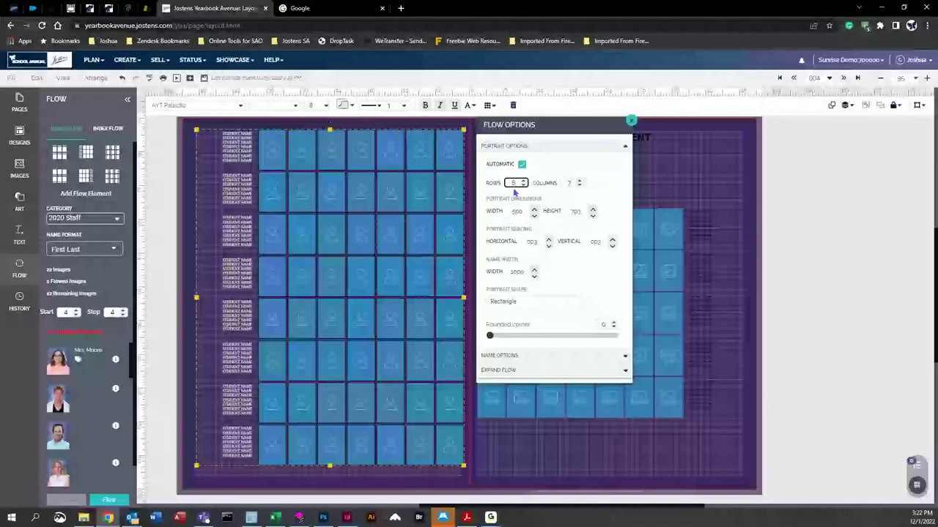
Uncheck Automatic and test 4 rows and 4 columns, then restore 7 columns
{"action": "left_click", "coordinate": [521, 165]}
{"action": "left_click", "coordinate": [523, 187]}
{"action": "left_click", "coordinate": [523, 186]}
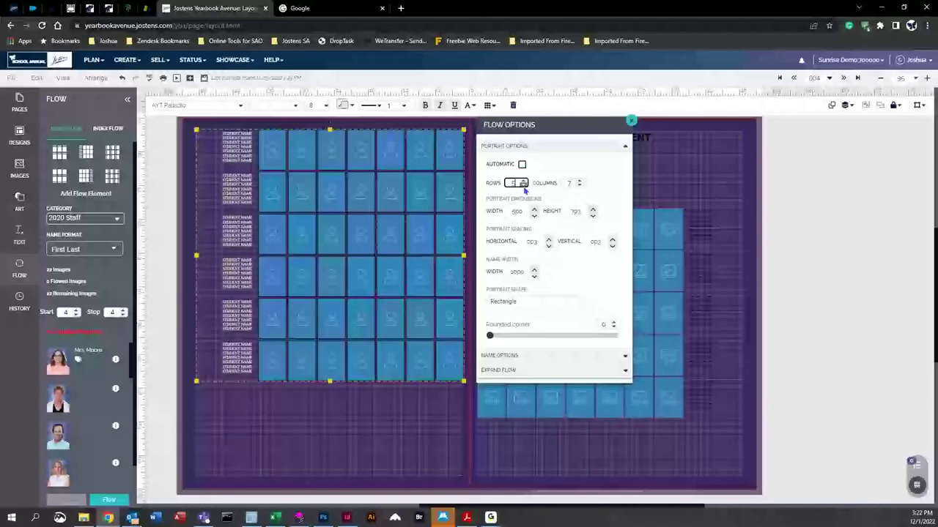
{"action": "left_click", "coordinate": [523, 186]}
{"action": "left_click", "coordinate": [523, 186]}
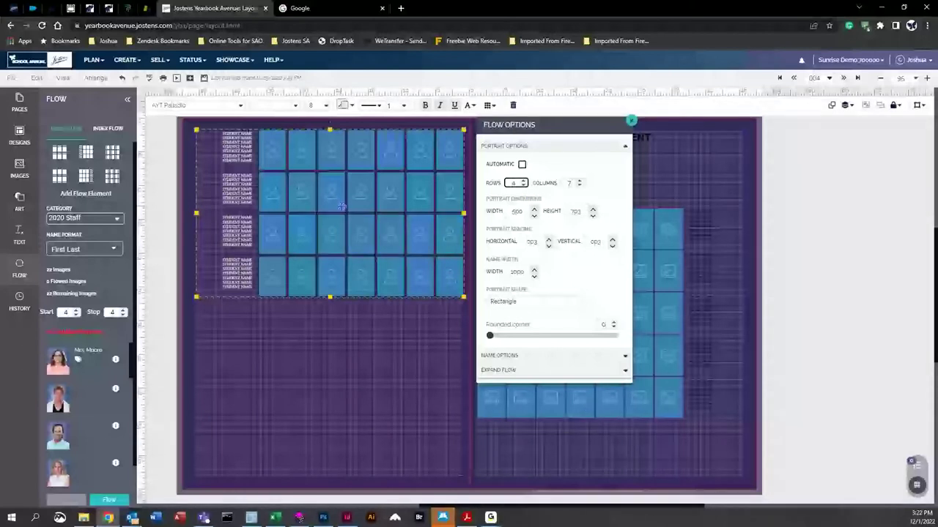
{"action": "left_click", "coordinate": [580, 186]}
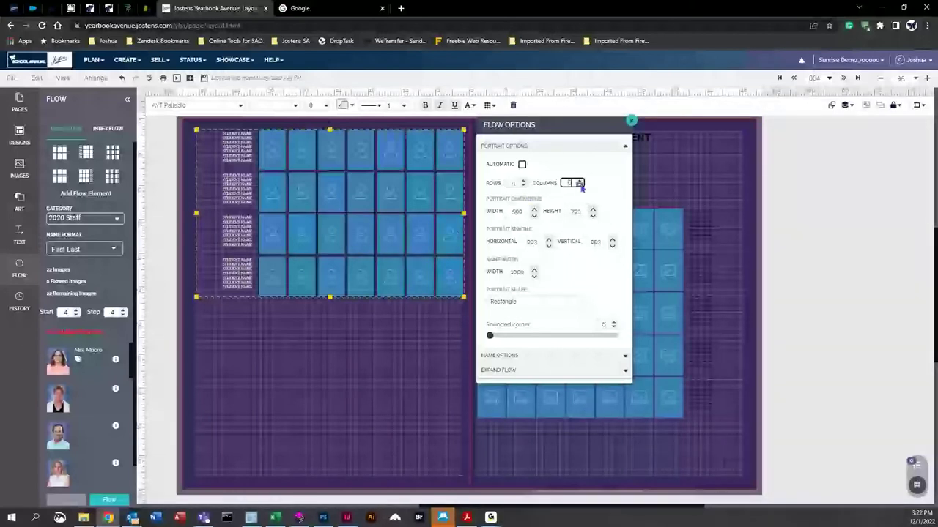
{"action": "left_click", "coordinate": [580, 185]}
{"action": "left_click", "coordinate": [579, 185]}
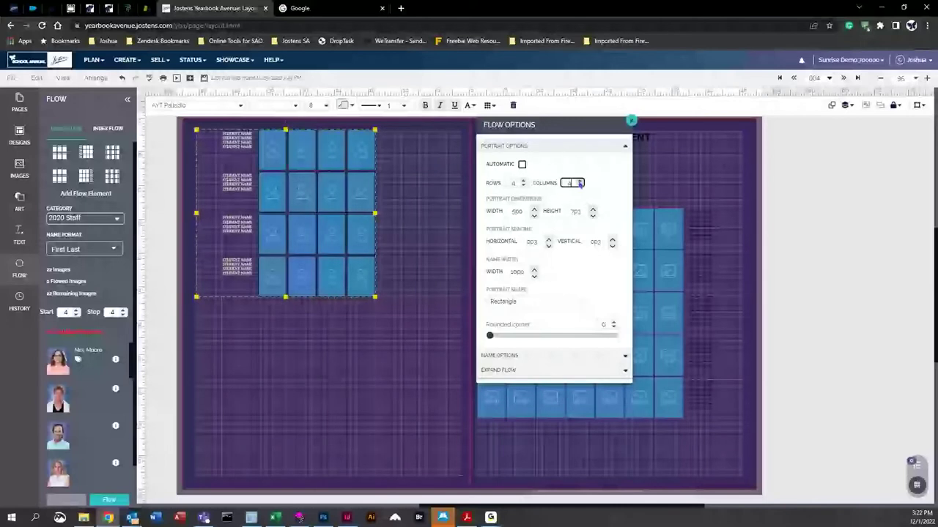
{"action": "left_click", "coordinate": [579, 180]}
{"action": "left_click", "coordinate": [580, 181]}
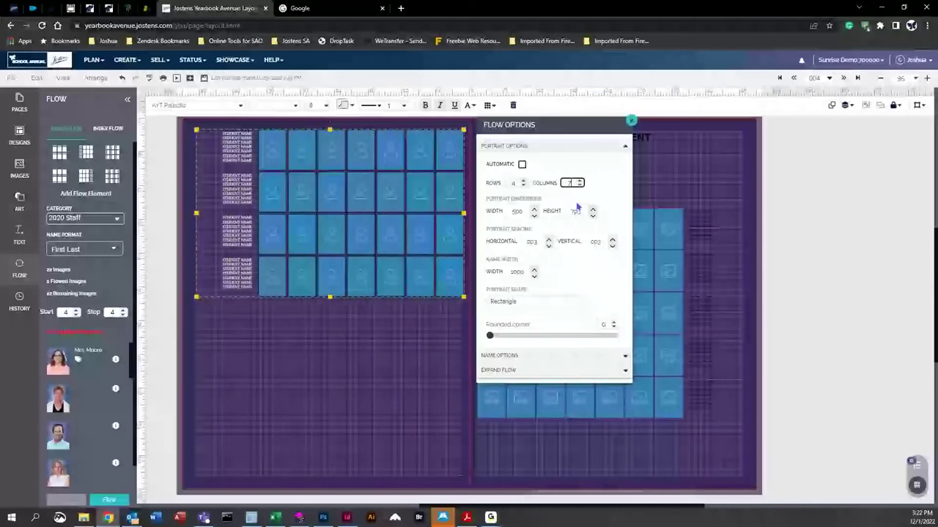
Set the grid to 5 rows and make the portrait cells taller
{"action": "left_click", "coordinate": [523, 181]}
{"action": "left_click", "coordinate": [523, 181]}
{"action": "left_click", "coordinate": [523, 181]}
{"action": "left_click", "coordinate": [523, 181]}
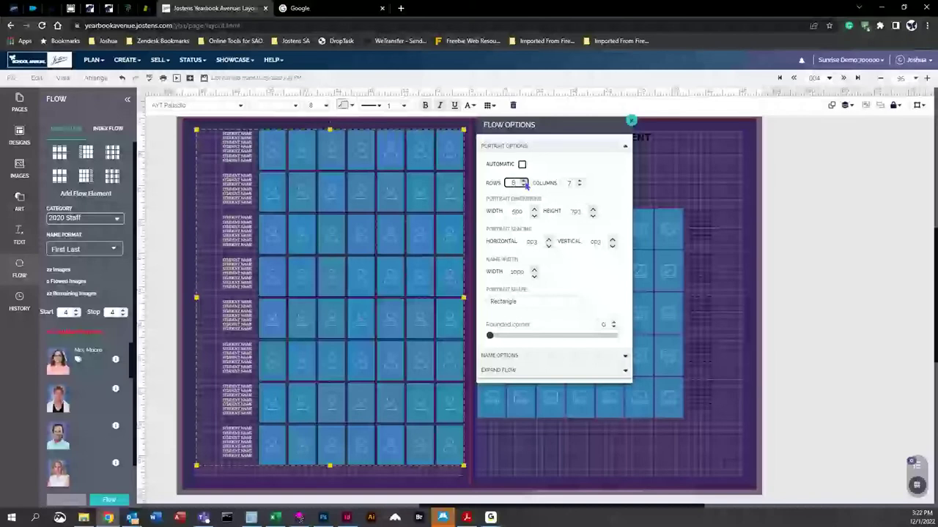
{"action": "left_click", "coordinate": [523, 184]}
{"action": "left_click", "coordinate": [523, 184]}
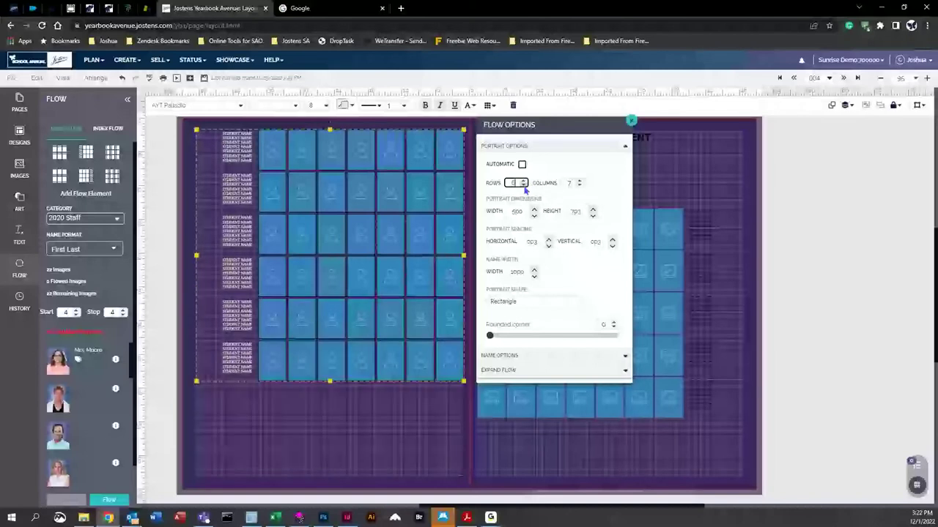
{"action": "left_click", "coordinate": [523, 184]}
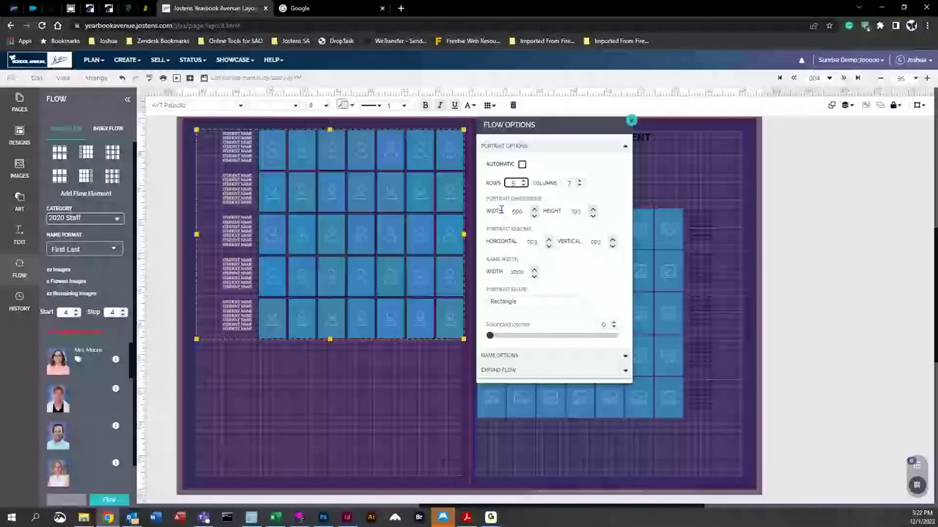
{"action": "left_click", "coordinate": [592, 210]}
Adjust the portrait height up and down with the height spinner
{"action": "double_click", "coordinate": [592, 211]}
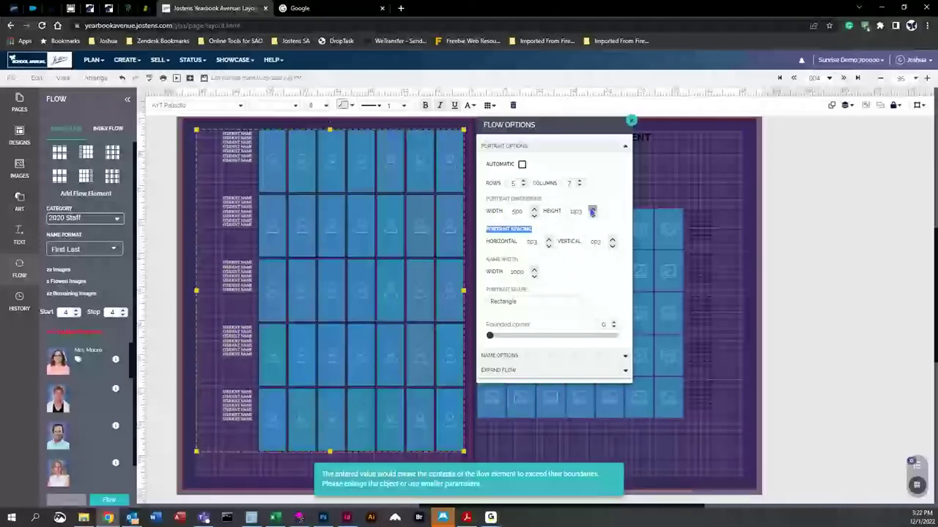
{"action": "left_click", "coordinate": [591, 211]}
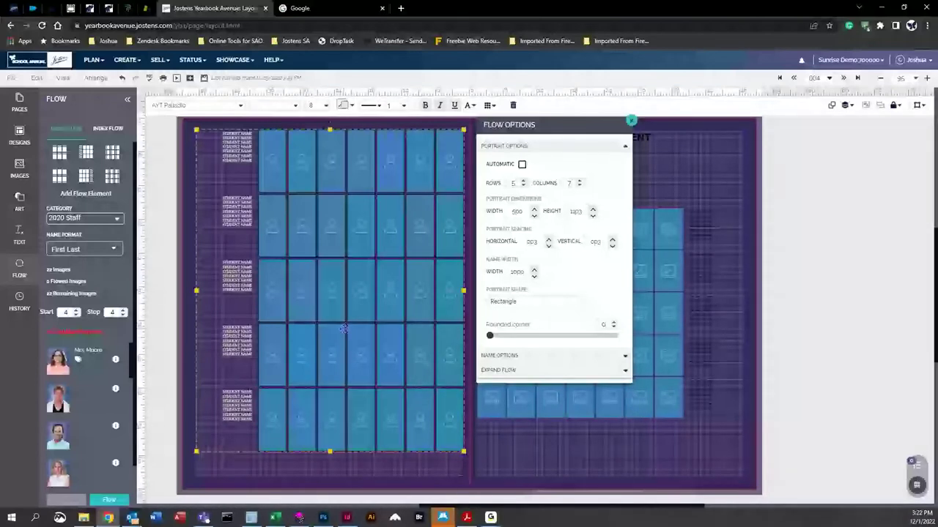
{"action": "double_click", "coordinate": [593, 214]}
{"action": "left_click", "coordinate": [593, 213]}
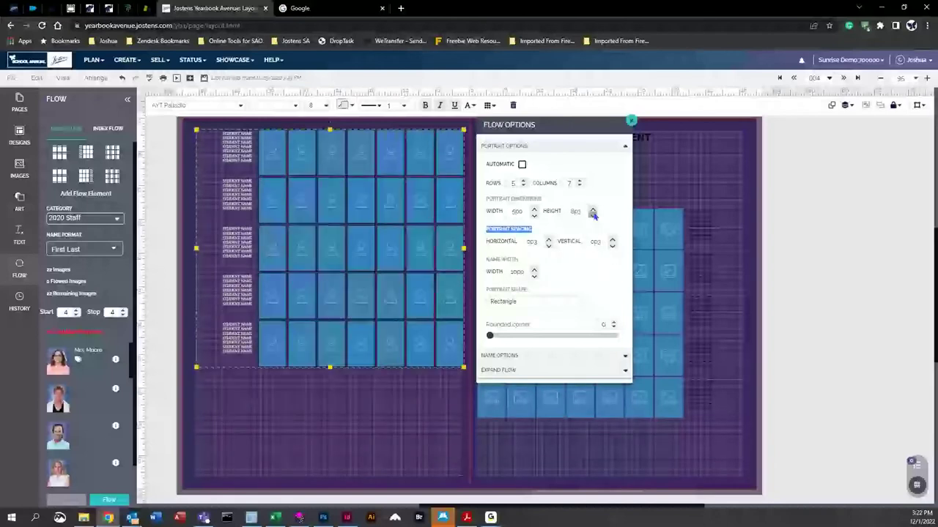
{"action": "left_click", "coordinate": [594, 214]}
{"action": "left_click", "coordinate": [592, 211]}
Test portrait widths of 400 and 500, then change the grid to 6 rows by 6 columns
{"action": "double_click", "coordinate": [533, 208]}
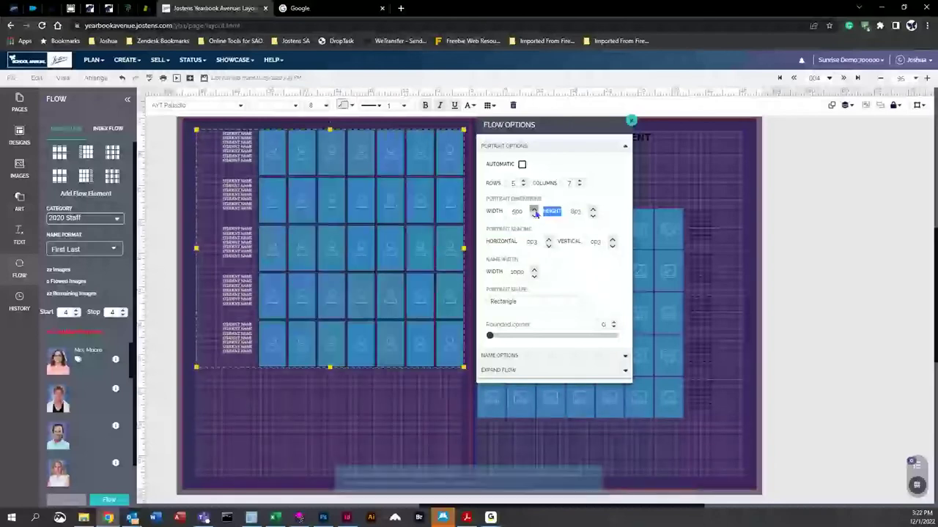
{"action": "left_click", "coordinate": [534, 215]}
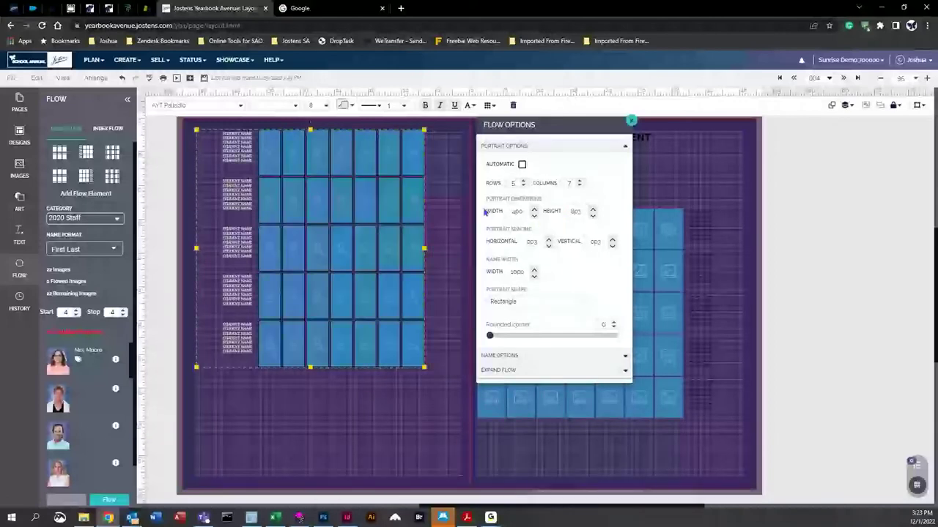
{"action": "left_click", "coordinate": [534, 208]}
{"action": "left_click", "coordinate": [523, 186]}
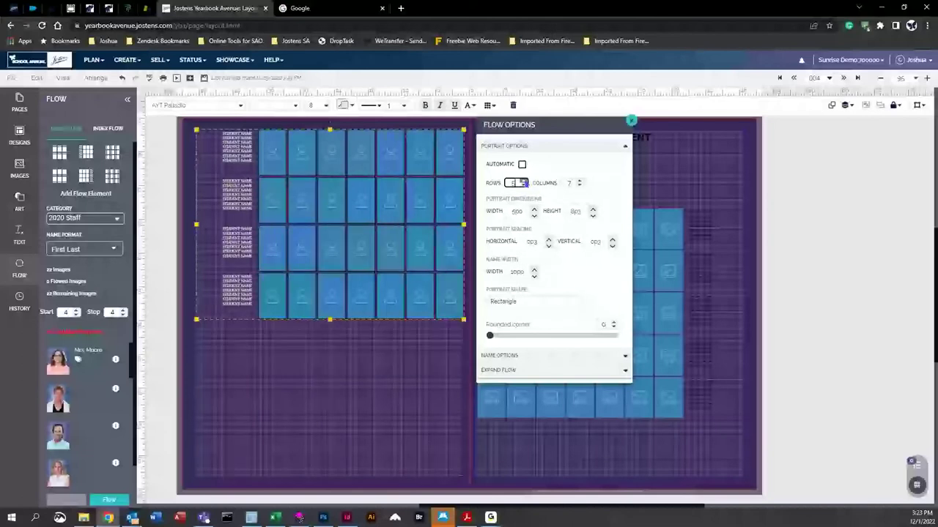
{"action": "left_click", "coordinate": [523, 181]}
{"action": "left_click", "coordinate": [579, 185]}
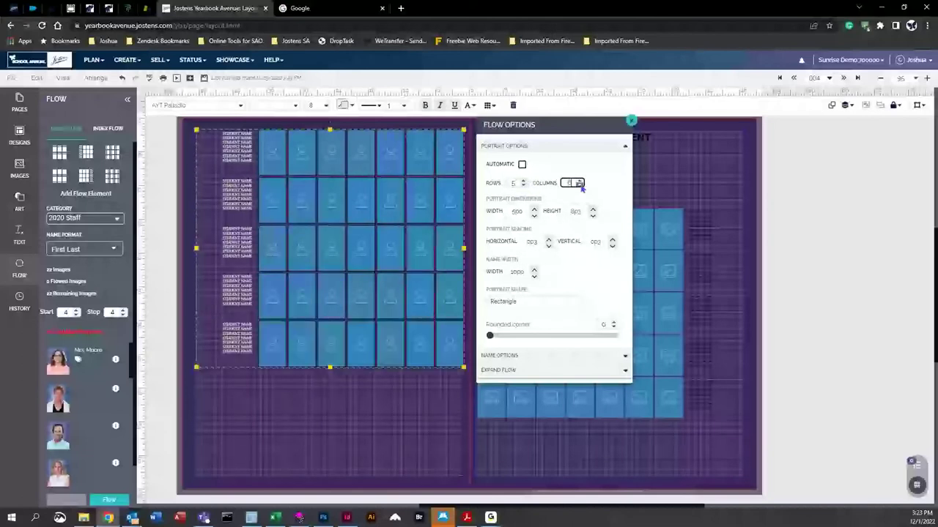
{"action": "left_click", "coordinate": [524, 181]}
{"action": "left_click", "coordinate": [534, 211]}
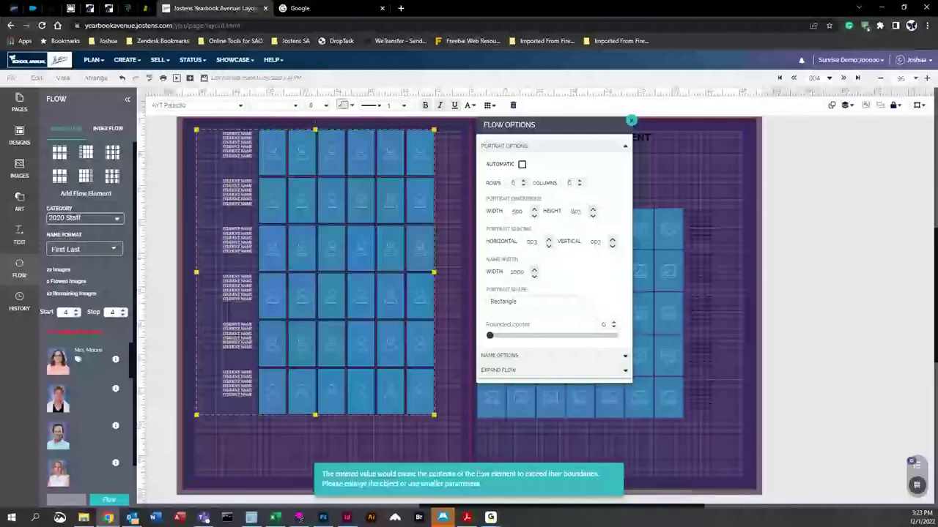
Enter 5p6 as the portrait width
{"action": "double_click", "coordinate": [517, 211]}
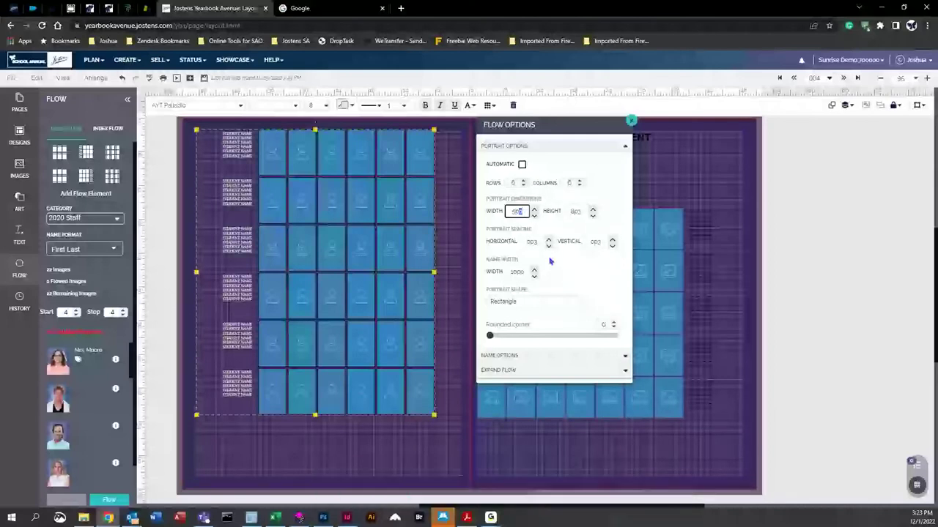
{"action": "key", "text": "Return"}
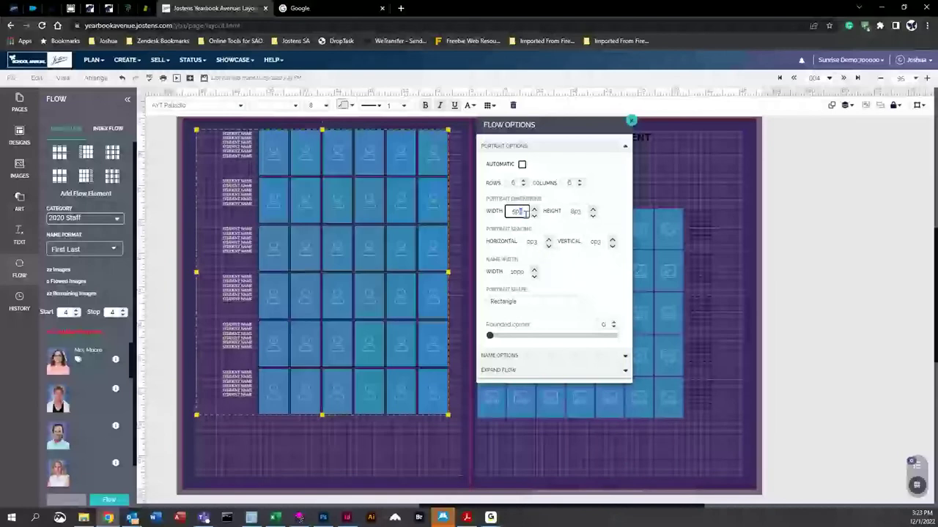
{"action": "key", "text": "Return"}
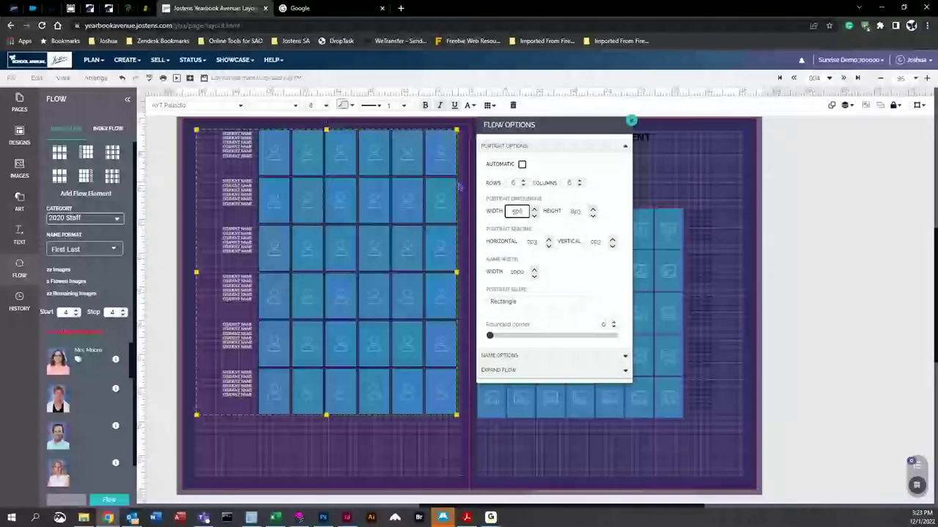
Reduce horizontal portrait spacing to 0p1 and return vertical spacing to 0p3
{"action": "left_click", "coordinate": [549, 264]}
{"action": "left_click", "coordinate": [548, 239]}
{"action": "left_click", "coordinate": [549, 248]}
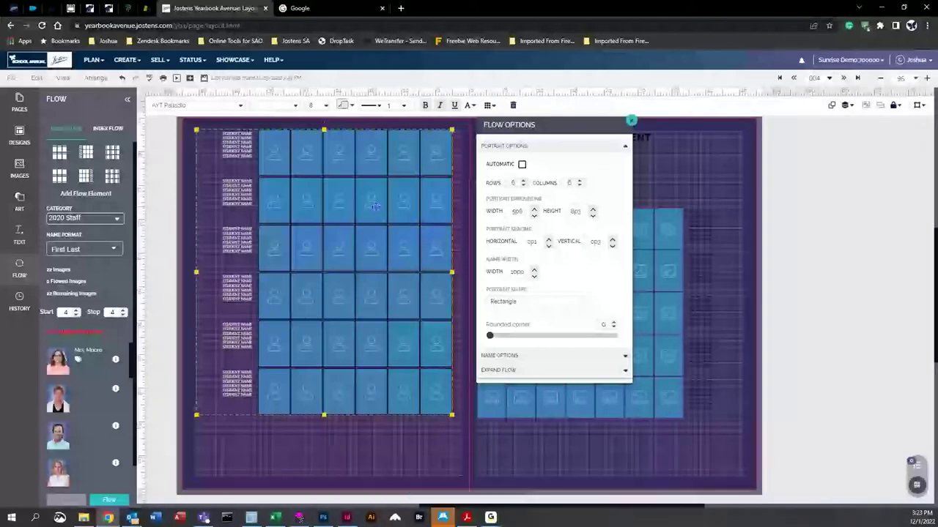
{"action": "left_click", "coordinate": [612, 239]}
{"action": "left_click", "coordinate": [611, 239]}
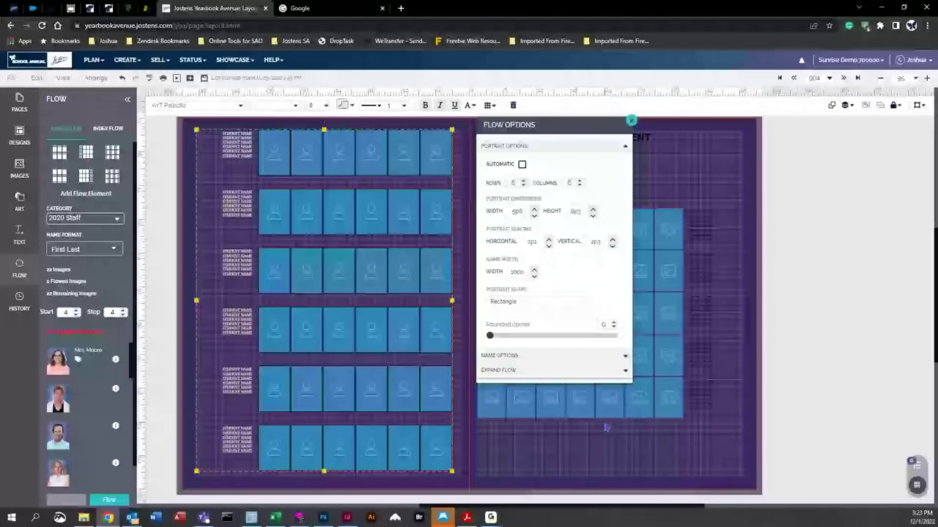
{"action": "left_click", "coordinate": [612, 246]}
{"action": "left_click", "coordinate": [612, 246]}
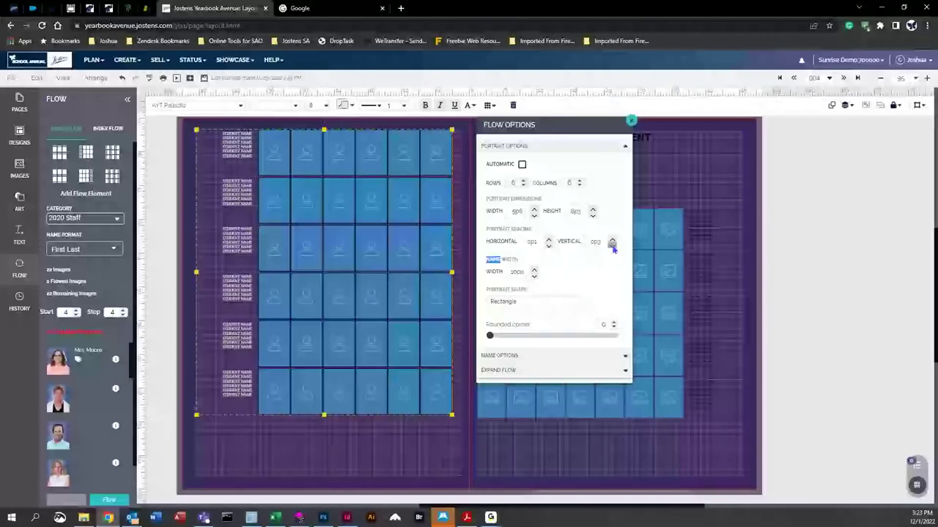
Narrow the name width to 700, then widen it to 1200
{"action": "left_click", "coordinate": [534, 275]}
{"action": "left_click", "coordinate": [534, 275]}
{"action": "left_click", "coordinate": [534, 275]}
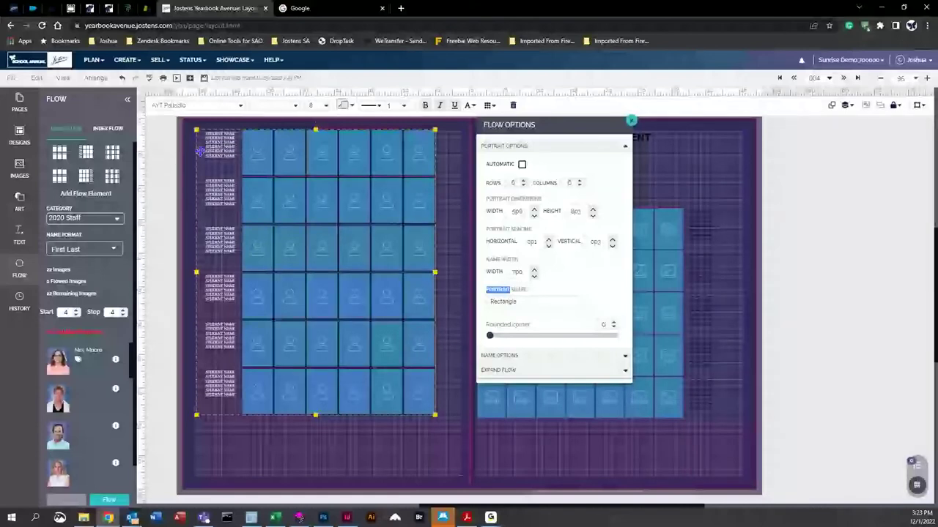
{"action": "left_click", "coordinate": [534, 270]}
{"action": "left_click", "coordinate": [534, 269]}
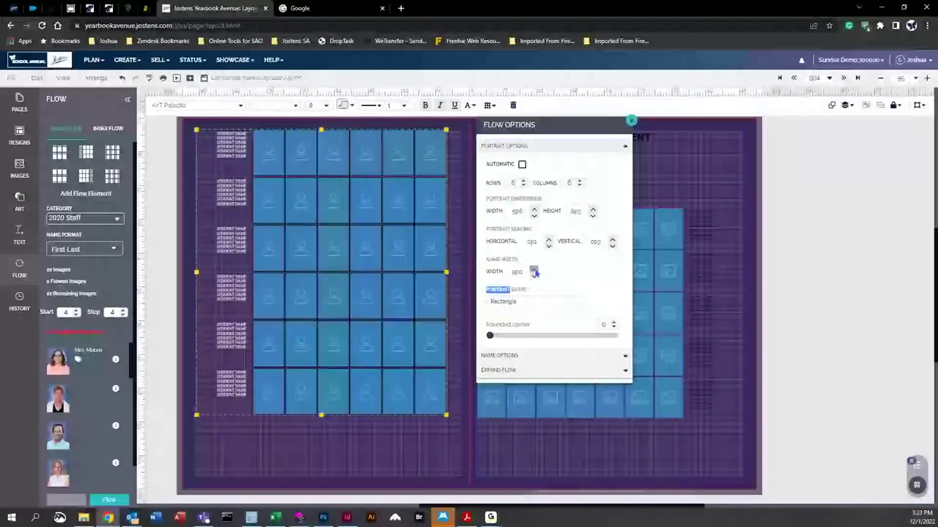
{"action": "left_click", "coordinate": [534, 270]}
{"action": "left_click", "coordinate": [534, 270]}
{"action": "left_click", "coordinate": [534, 270]}
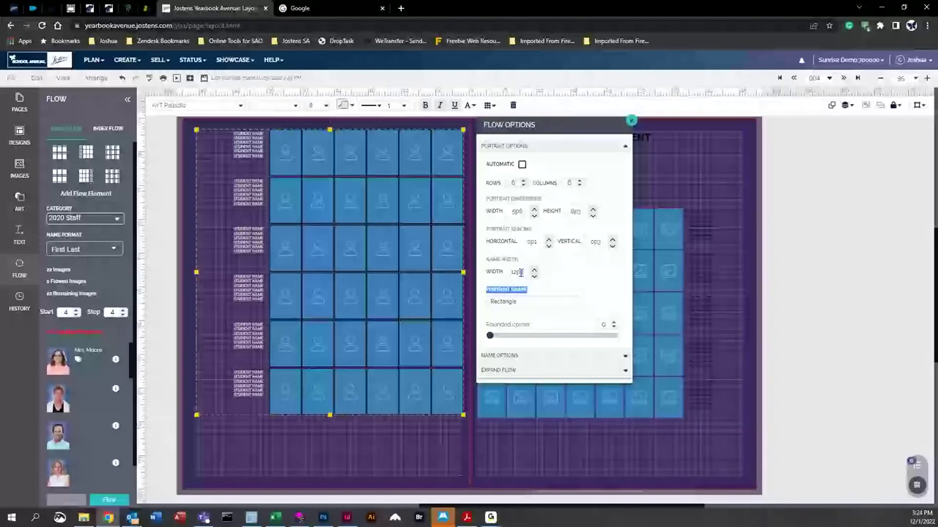
Try Circle and Pentagon portrait shapes, return to Rectangle, and round the corners to 2
{"action": "left_click", "coordinate": [528, 311]}
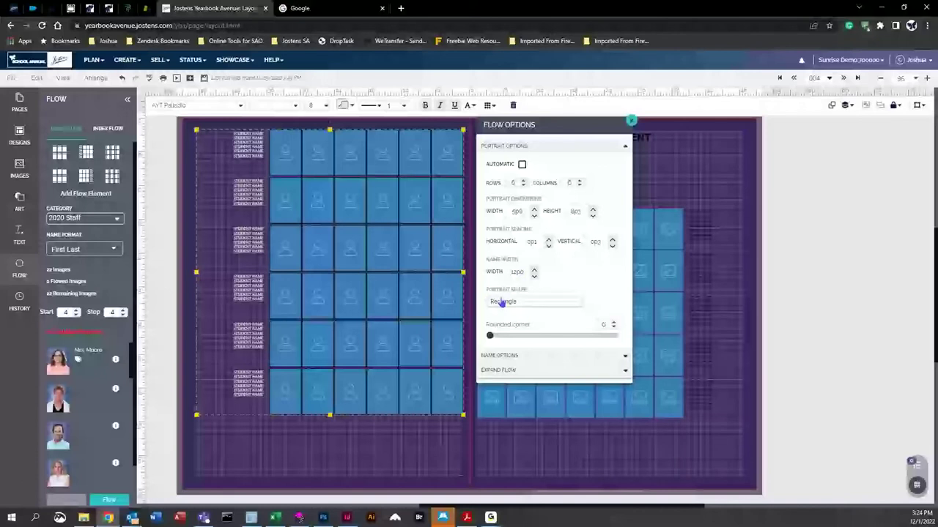
{"action": "left_click", "coordinate": [511, 306]}
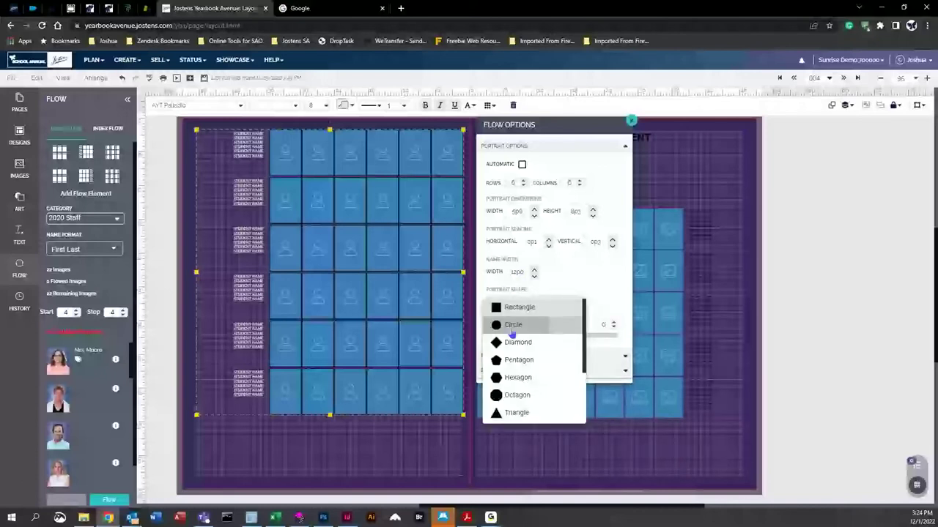
{"action": "left_click", "coordinate": [511, 325]}
{"action": "left_click", "coordinate": [518, 359]}
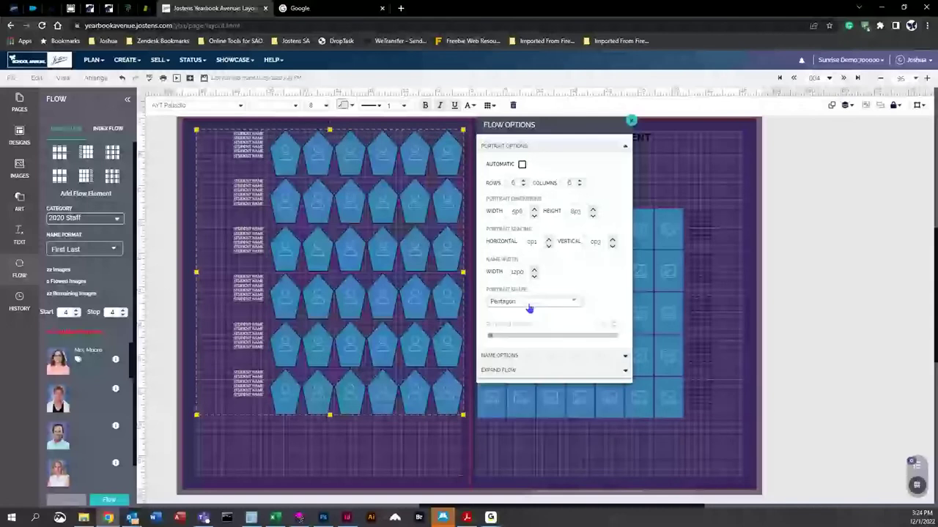
{"action": "left_click", "coordinate": [529, 308]}
{"action": "left_click", "coordinate": [514, 307]}
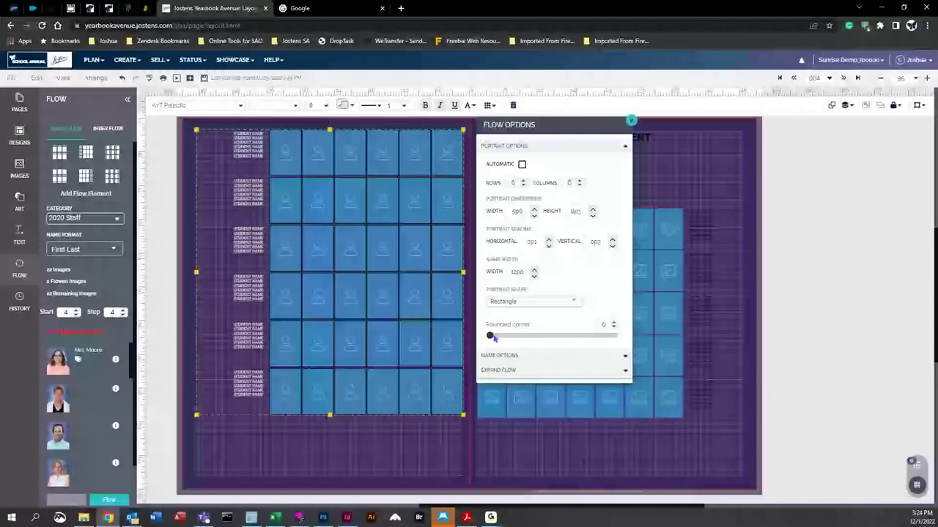
{"action": "left_click_drag", "start_coordinate": [490, 334], "coordinate": [502, 352]}
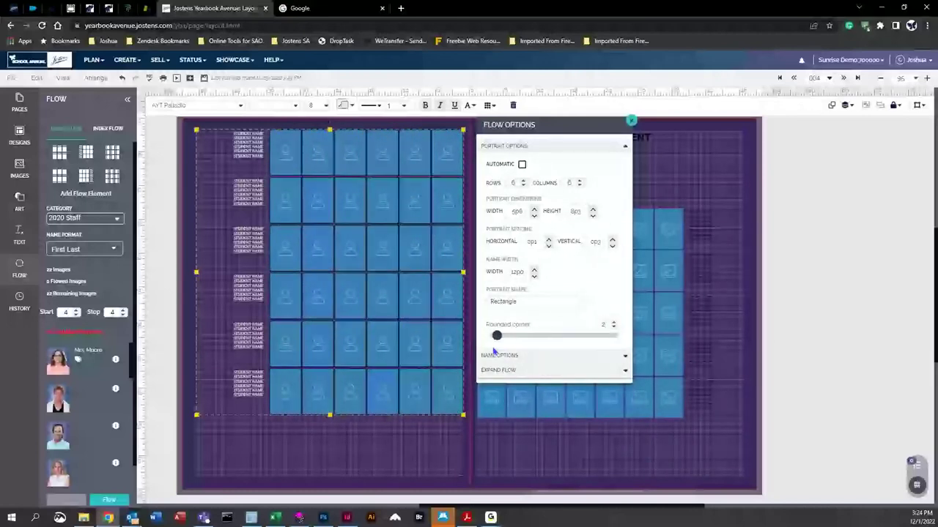
Toggle Include Names off and back on, then shift the grid slightly lower on the left page
{"action": "left_click", "coordinate": [517, 356]}
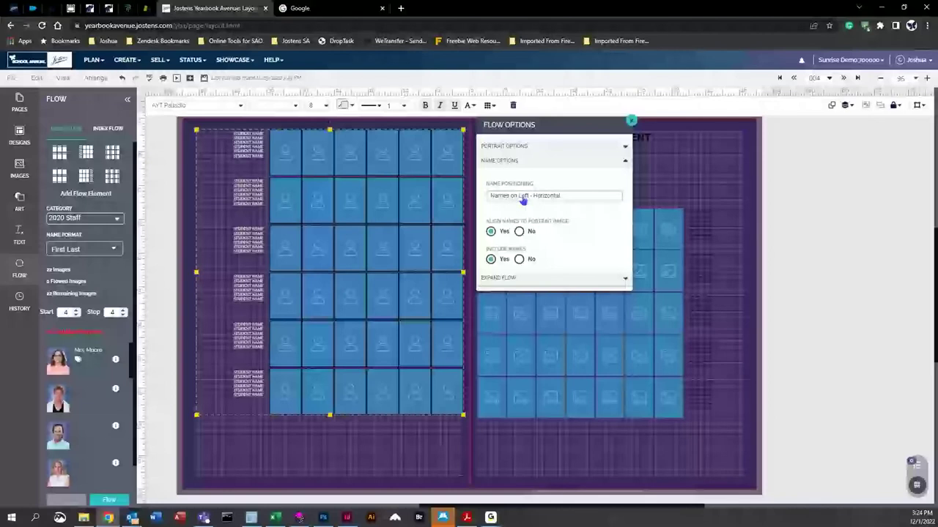
{"action": "left_click", "coordinate": [520, 261]}
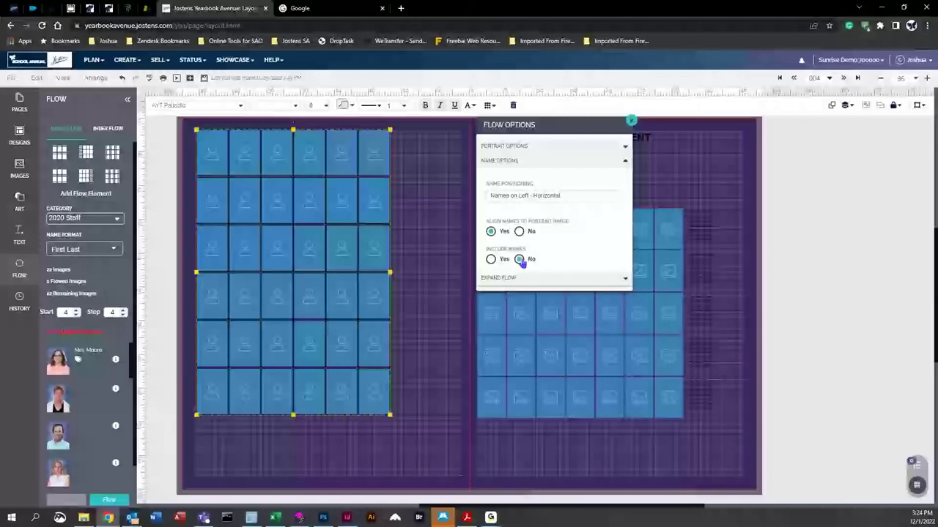
{"action": "left_click", "coordinate": [495, 261]}
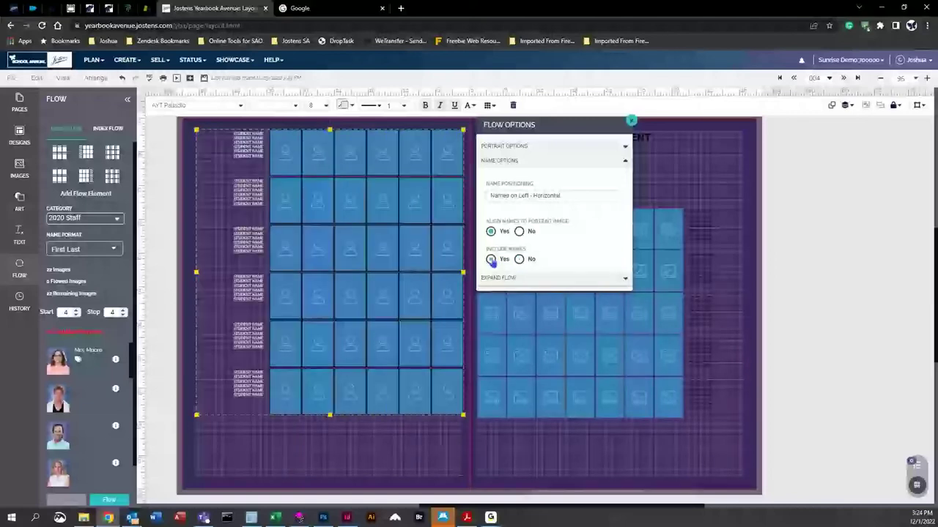
{"action": "left_click_drag", "start_coordinate": [346, 159], "coordinate": [332, 173]}
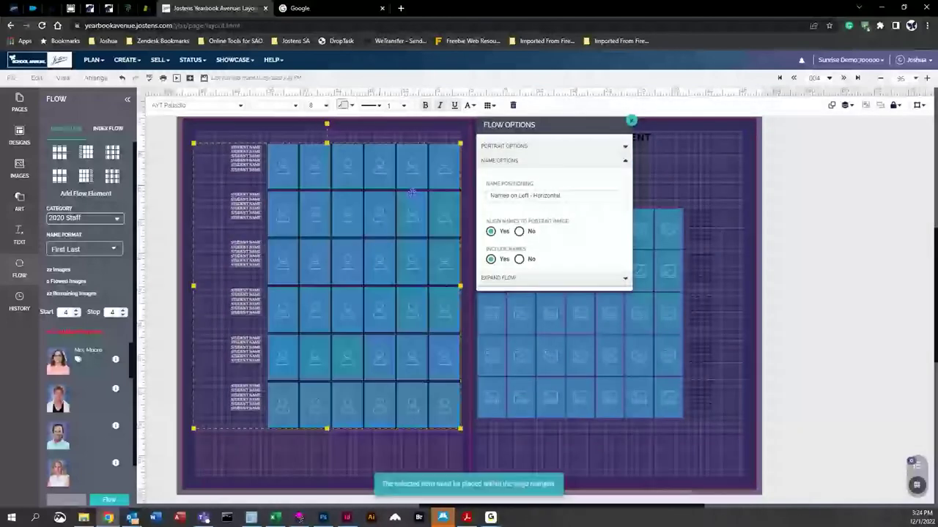
Try names on the right and moving the grid, undo both, and close Flow Options
{"action": "left_click", "coordinate": [516, 196]}
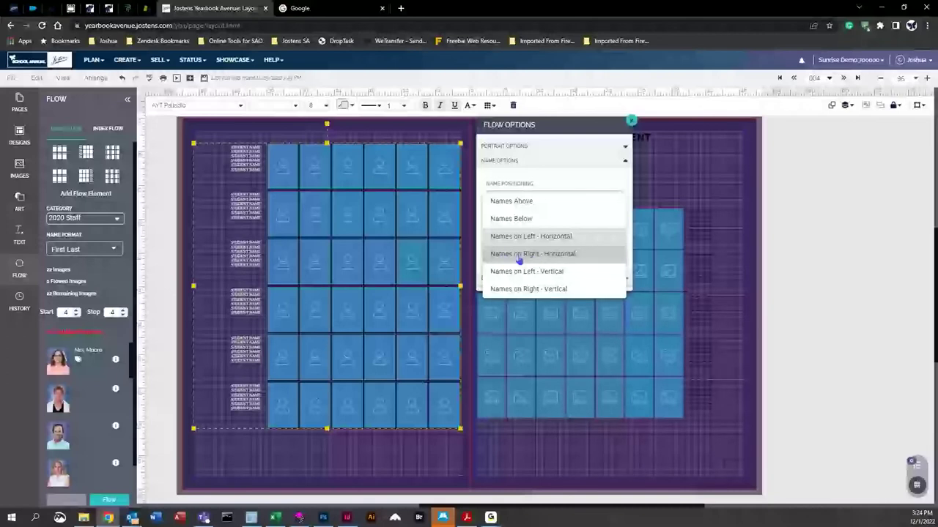
{"action": "left_click", "coordinate": [518, 254]}
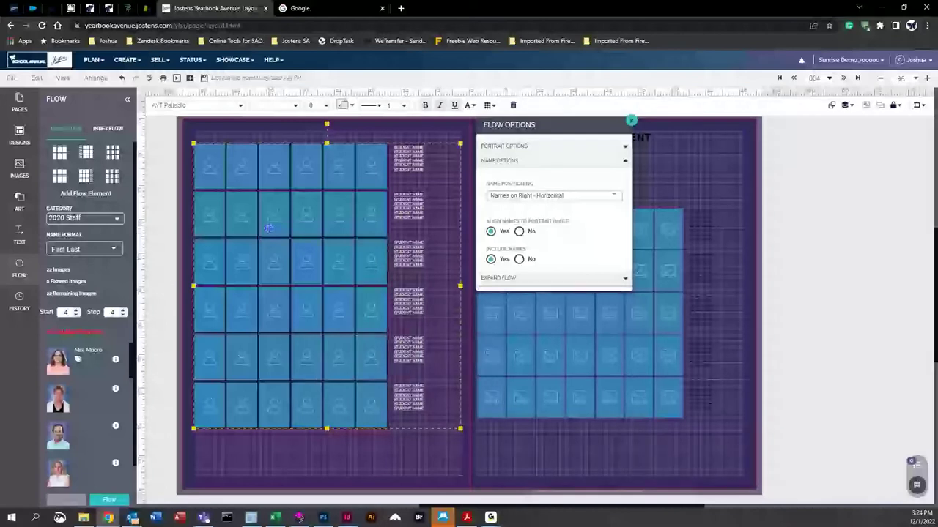
{"action": "left_click_drag", "start_coordinate": [268, 230], "coordinate": [548, 240]}
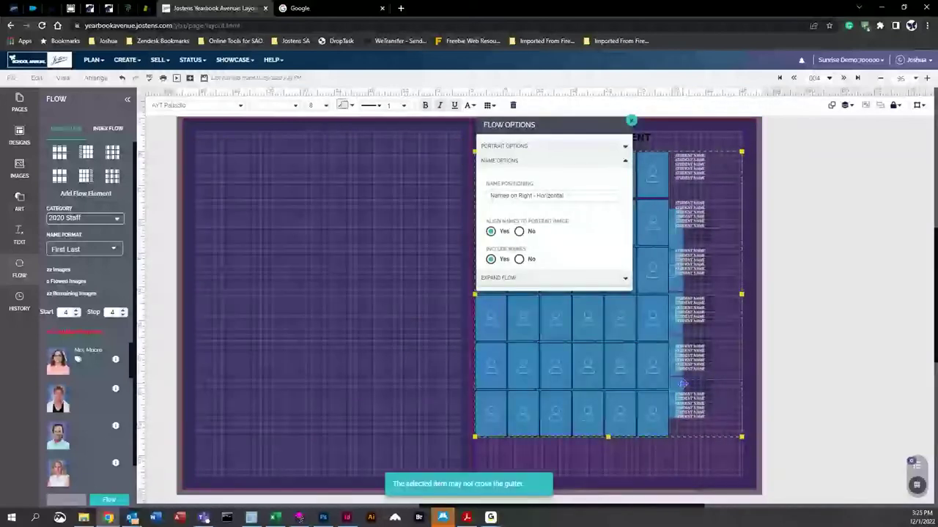
{"action": "left_click_drag", "start_coordinate": [659, 388], "coordinate": [325, 364]}
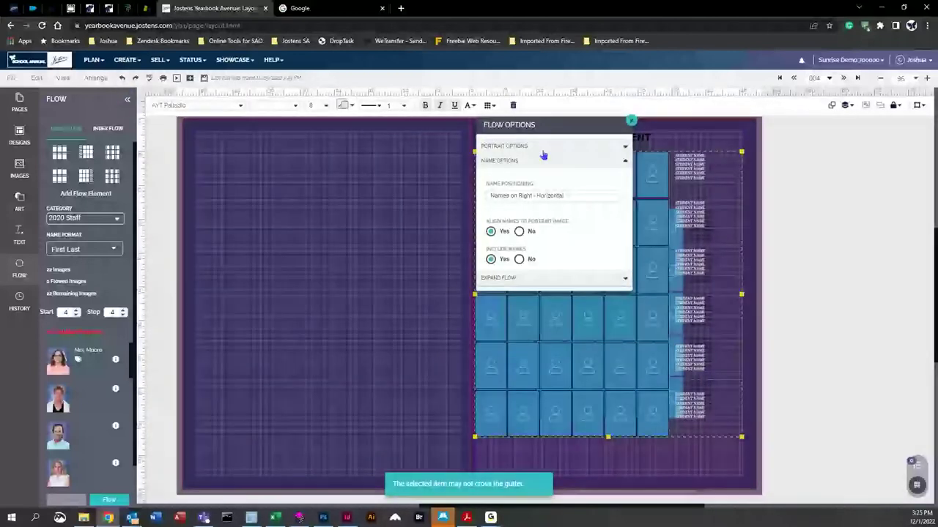
{"action": "left_click", "coordinate": [122, 79]}
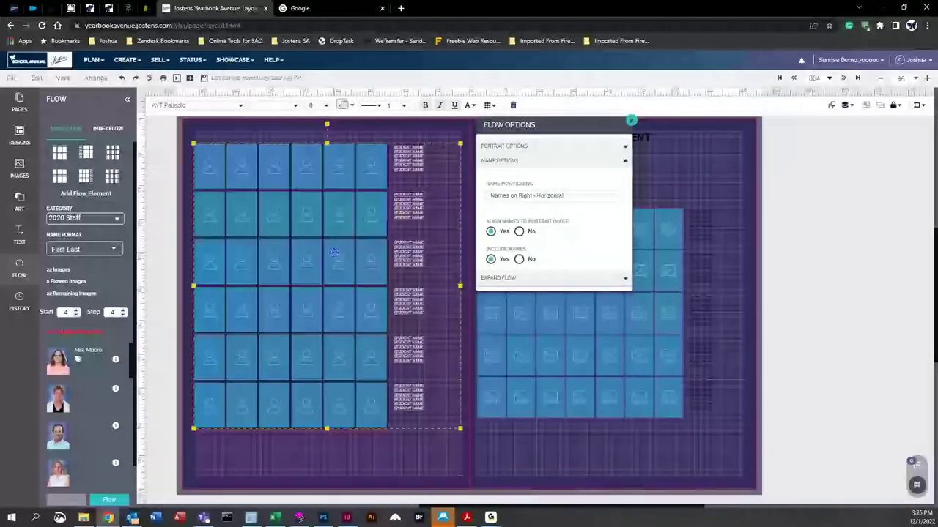
{"action": "left_click", "coordinate": [121, 79]}
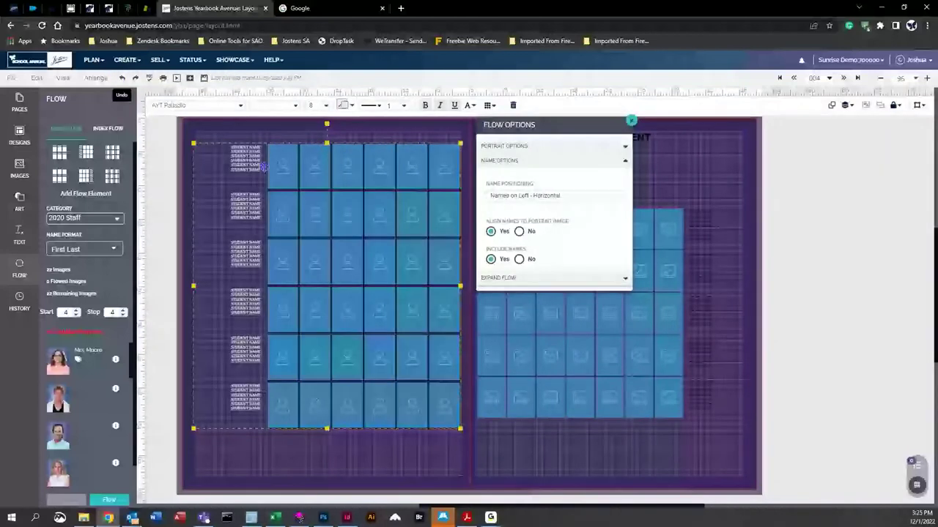
{"action": "left_click", "coordinate": [631, 121]}
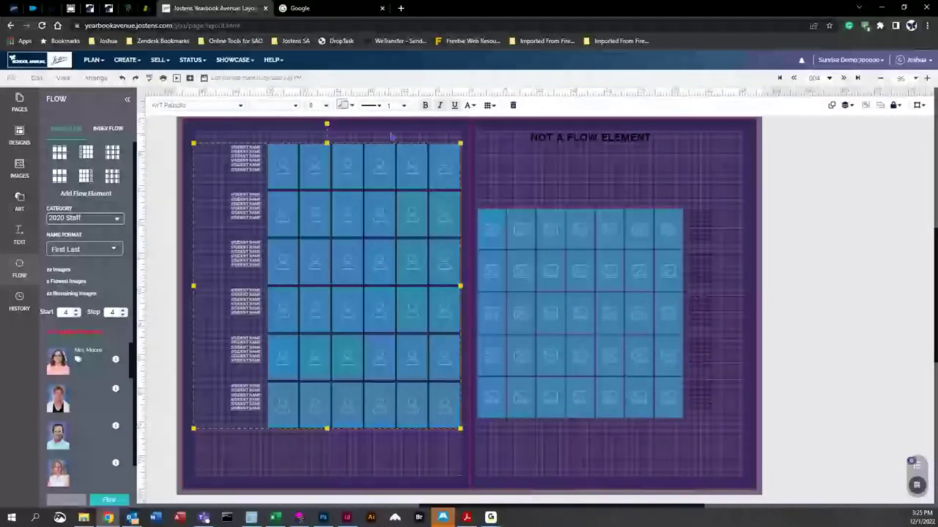
{"action": "left_click", "coordinate": [488, 104]}
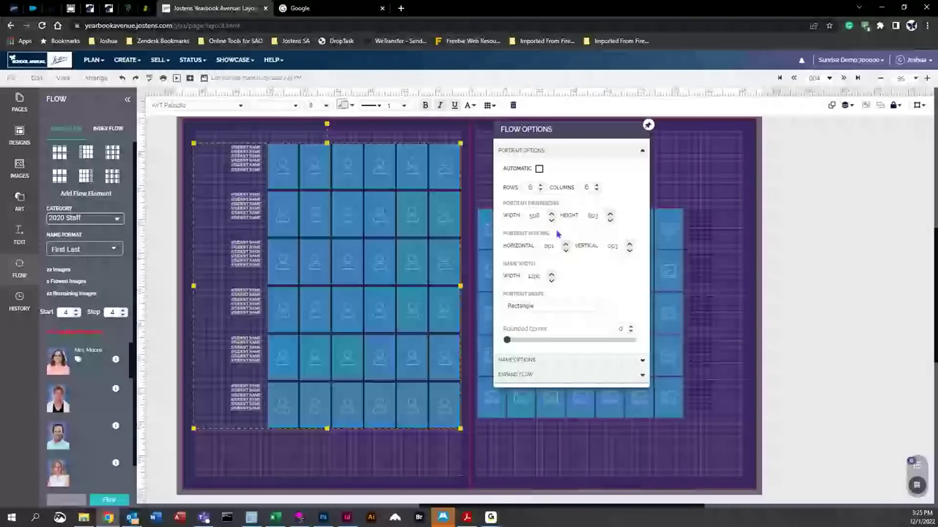
{"action": "left_click", "coordinate": [540, 376]}
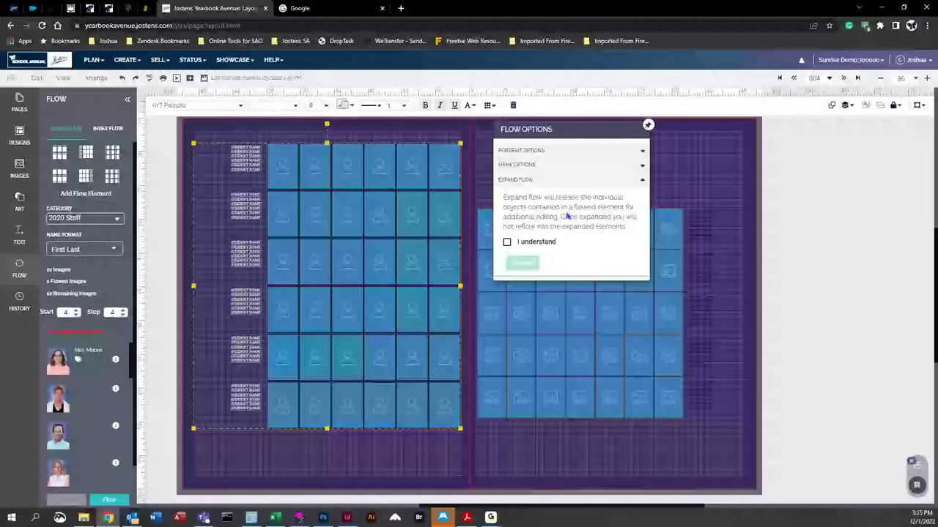
{"action": "left_click", "coordinate": [506, 244]}
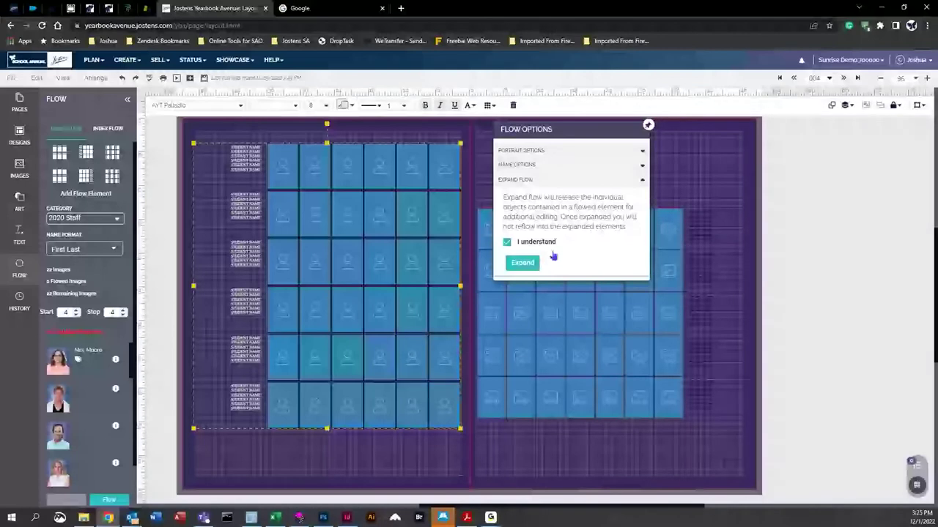
{"action": "left_click", "coordinate": [507, 242]}
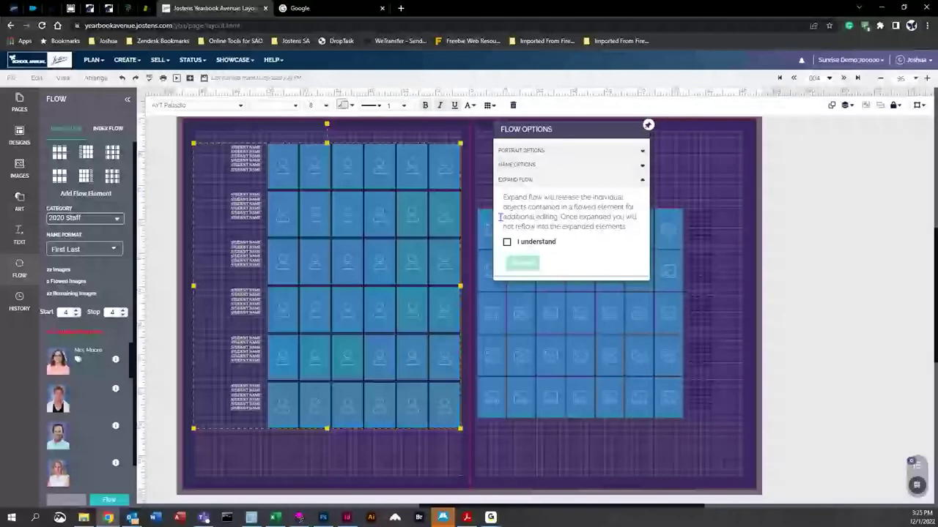
{"action": "left_click", "coordinate": [537, 151]}
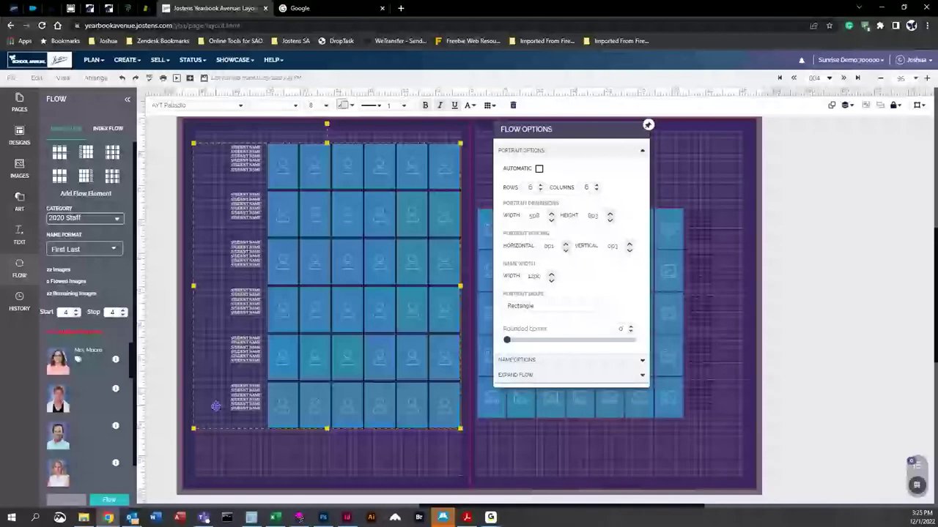
{"action": "left_click", "coordinate": [332, 173]}
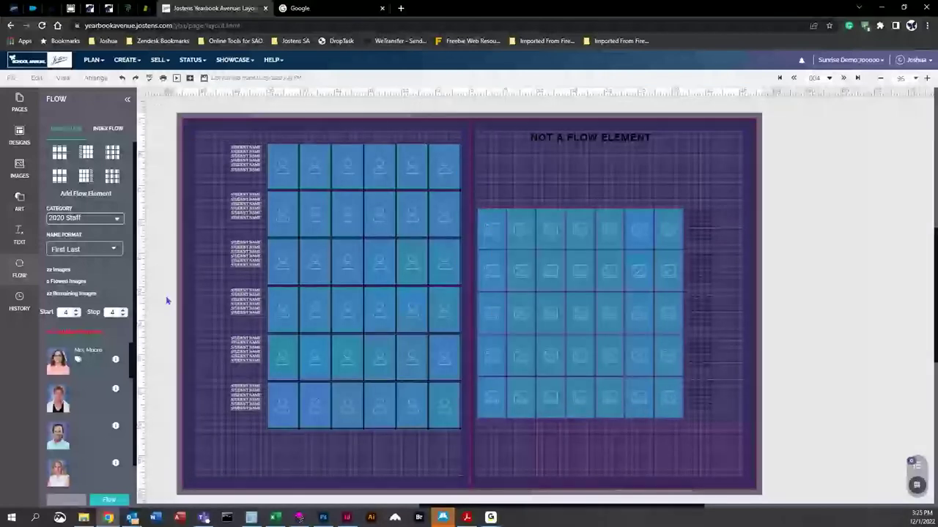
Nudge the portrait grid slightly upward, keep the First Last name format, and open the File menu
{"action": "left_click", "coordinate": [345, 176]}
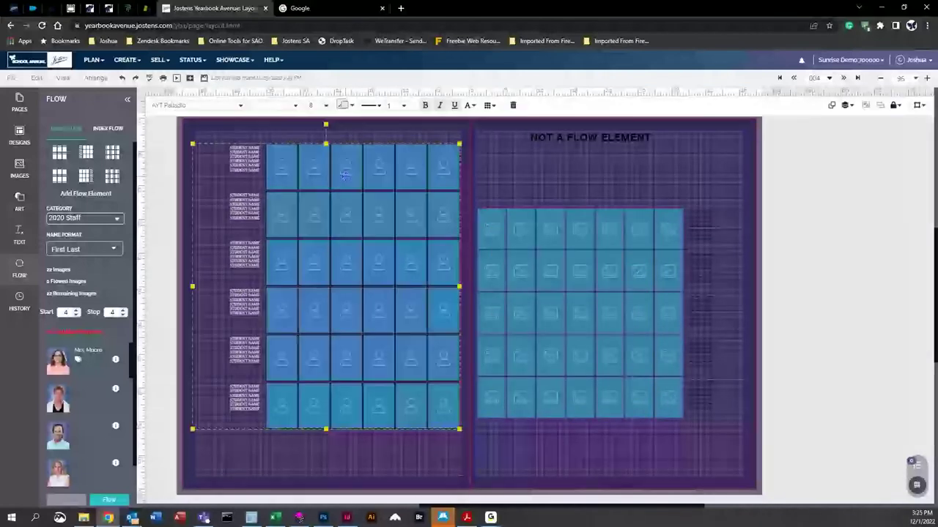
{"action": "left_click_drag", "start_coordinate": [344, 176], "coordinate": [346, 166]}
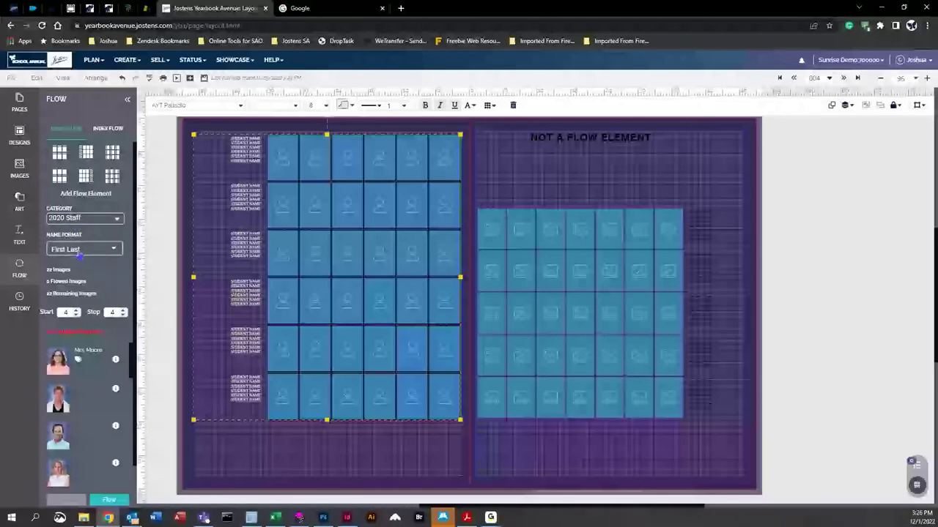
{"action": "left_click", "coordinate": [71, 252]}
{"action": "left_click", "coordinate": [71, 253]}
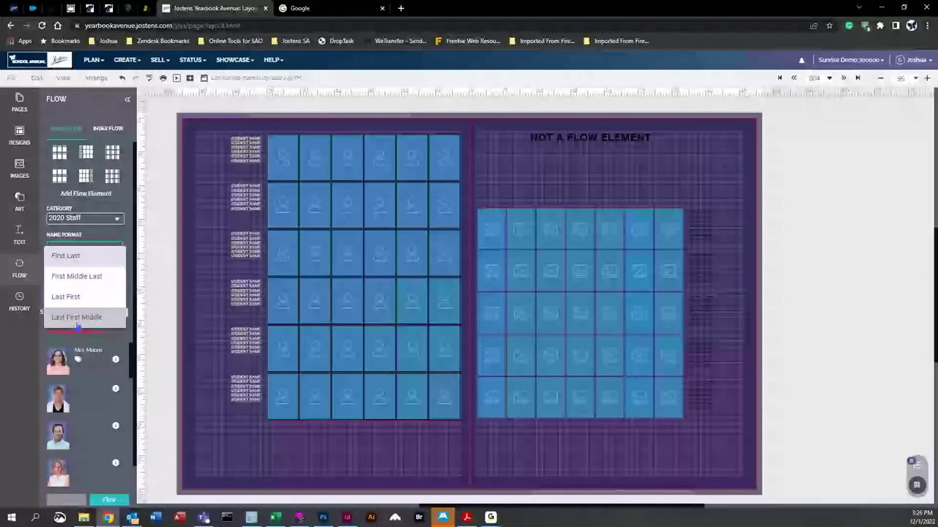
{"action": "left_click", "coordinate": [94, 252]}
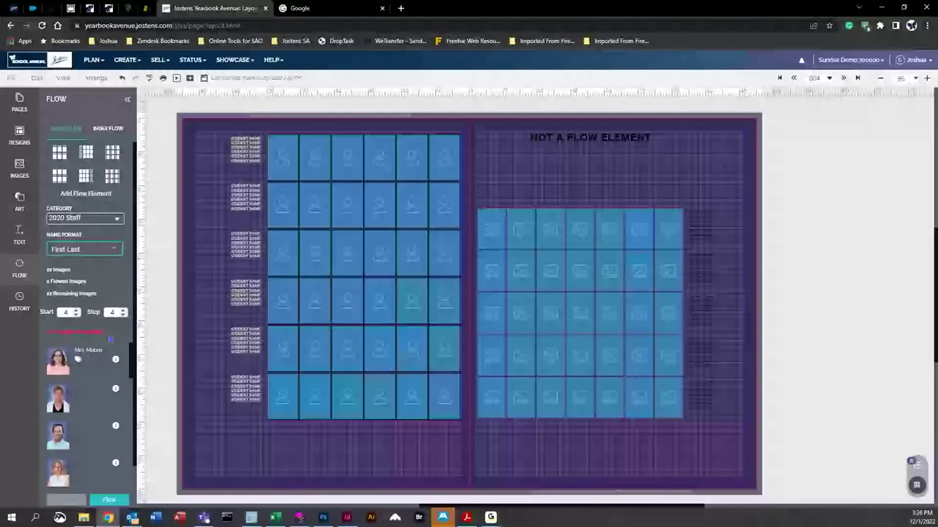
{"action": "left_click_drag", "start_coordinate": [427, 506], "coordinate": [420, 506]}
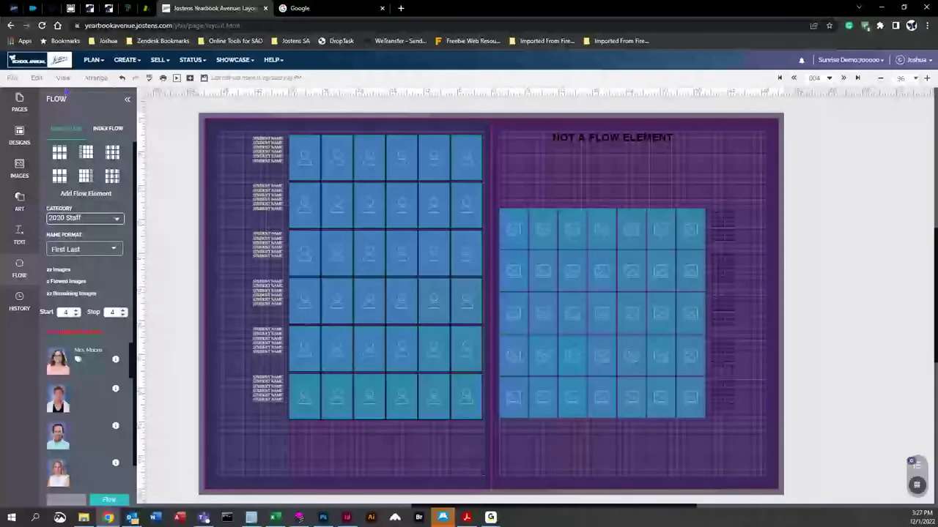
{"action": "left_click", "coordinate": [12, 77]}
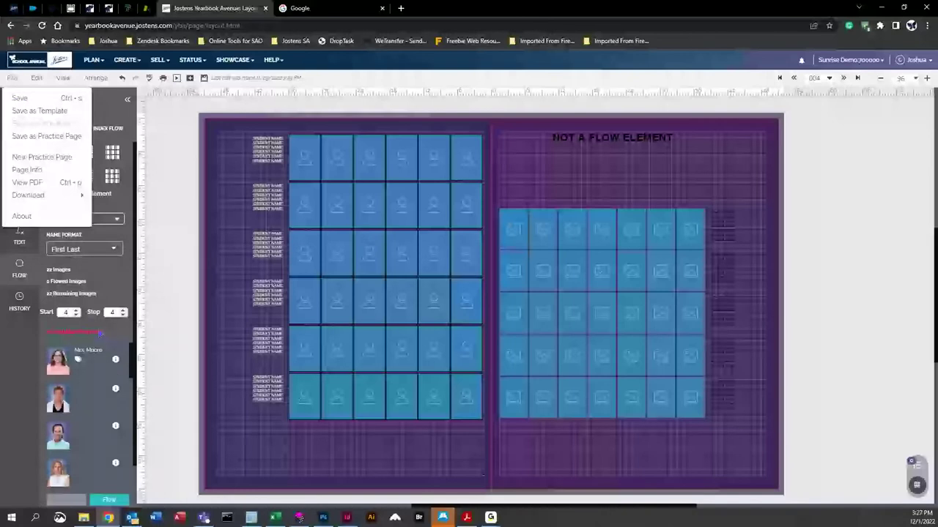
Save the yearbook spread
{"action": "left_click", "coordinate": [19, 98]}
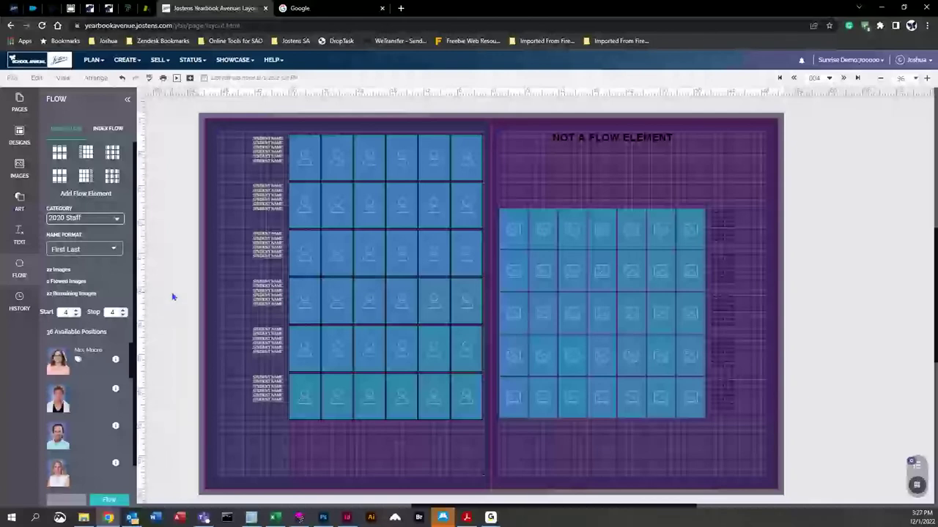
{"action": "scroll", "coordinate": [71, 359], "scroll_direction": "down", "scroll_amount": 1}
{"action": "scroll", "coordinate": [71, 359], "scroll_direction": "down", "scroll_amount": 5}
{"action": "scroll", "coordinate": [95, 403], "scroll_direction": "down", "scroll_amount": 3}
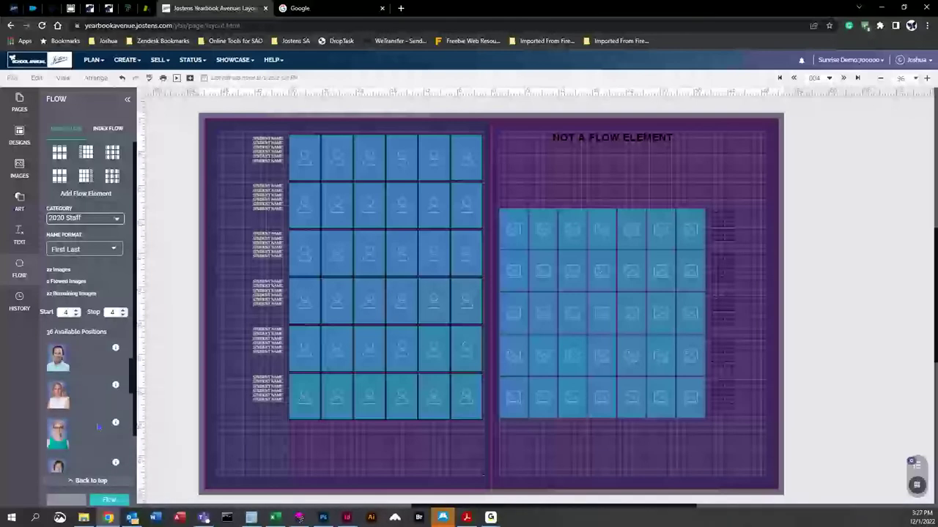
{"action": "scroll", "coordinate": [92, 410], "scroll_direction": "up", "scroll_amount": 3}
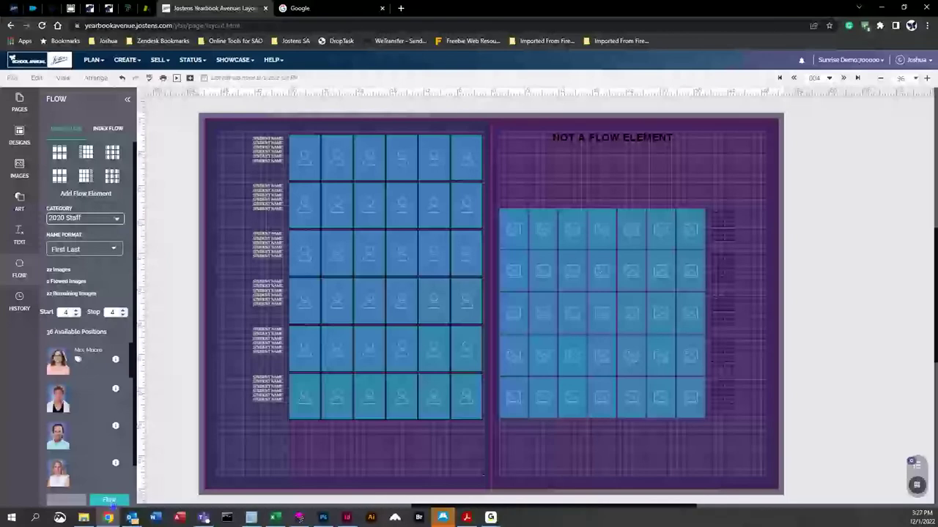
Attempt to flow the 2020 Staff portraits, dismiss the untagged-portraits error, and open the category list
{"action": "left_click", "coordinate": [109, 501]}
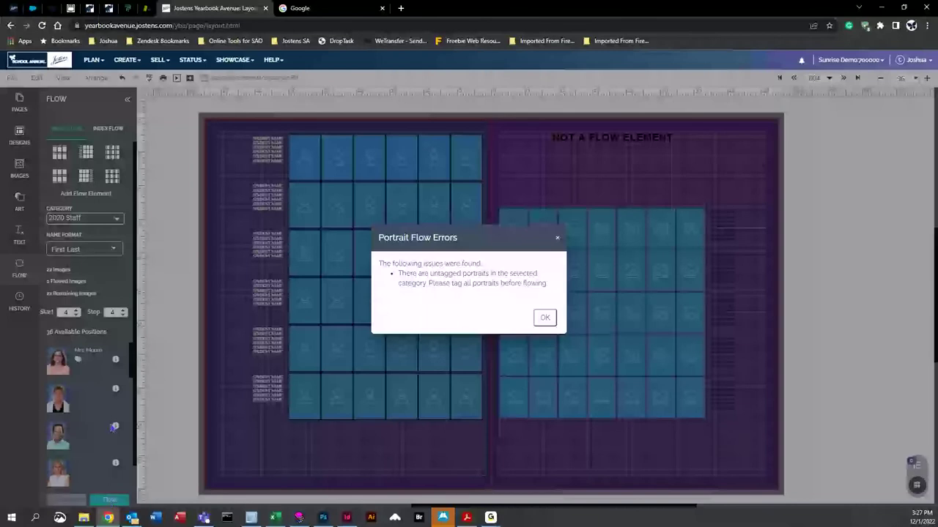
{"action": "left_click", "coordinate": [544, 317]}
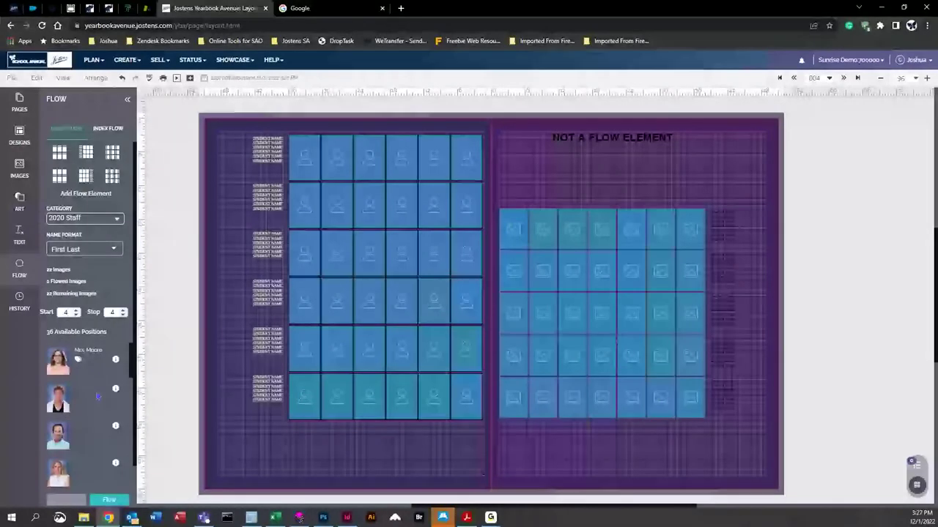
{"action": "scroll", "coordinate": [97, 392], "scroll_direction": "down", "scroll_amount": 10}
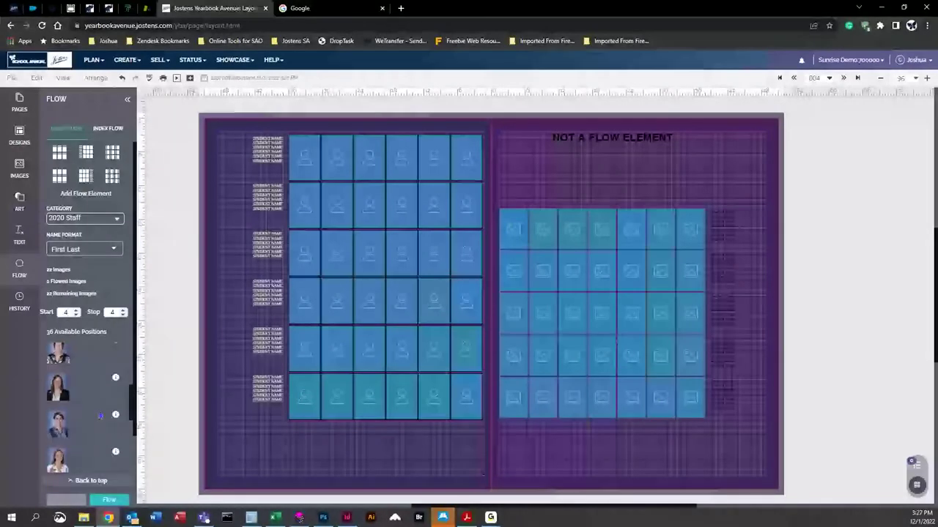
{"action": "scroll", "coordinate": [100, 418], "scroll_direction": "down", "scroll_amount": 5}
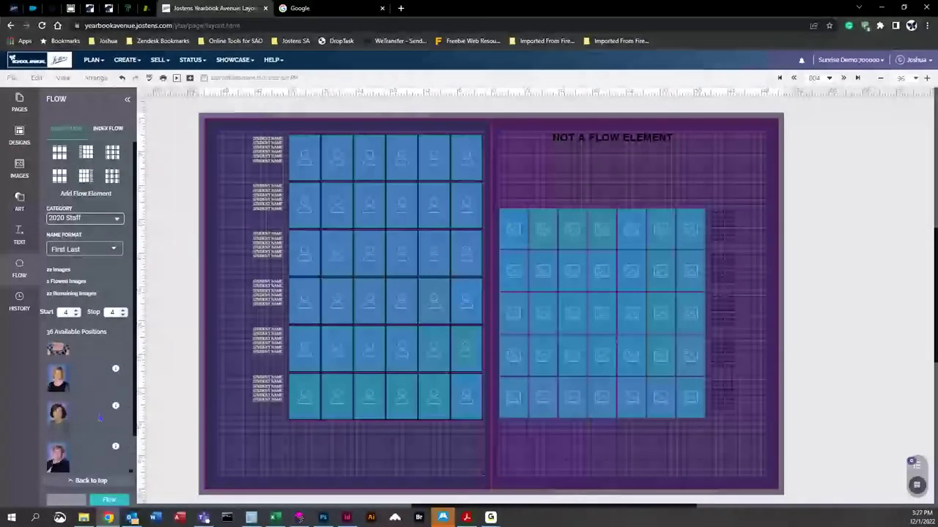
{"action": "scroll", "coordinate": [97, 428], "scroll_direction": "up", "scroll_amount": 5}
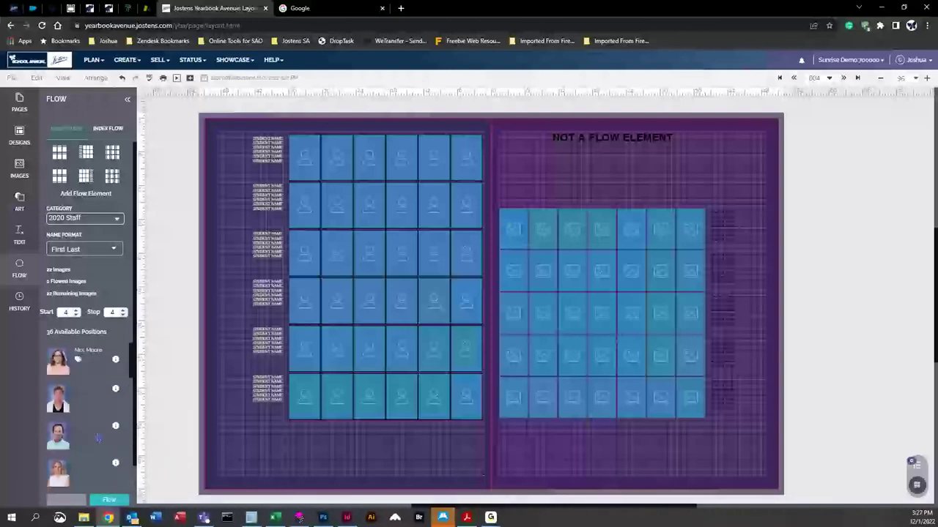
{"action": "left_click", "coordinate": [103, 218]}
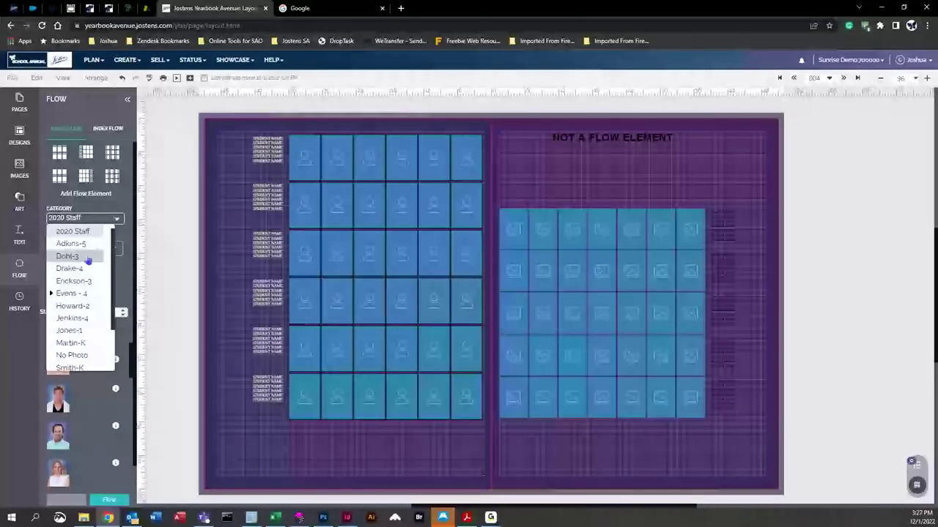
Flow the Dohl-3 class portraits with start and stop at 4, then remove them
{"action": "left_click", "coordinate": [89, 256]}
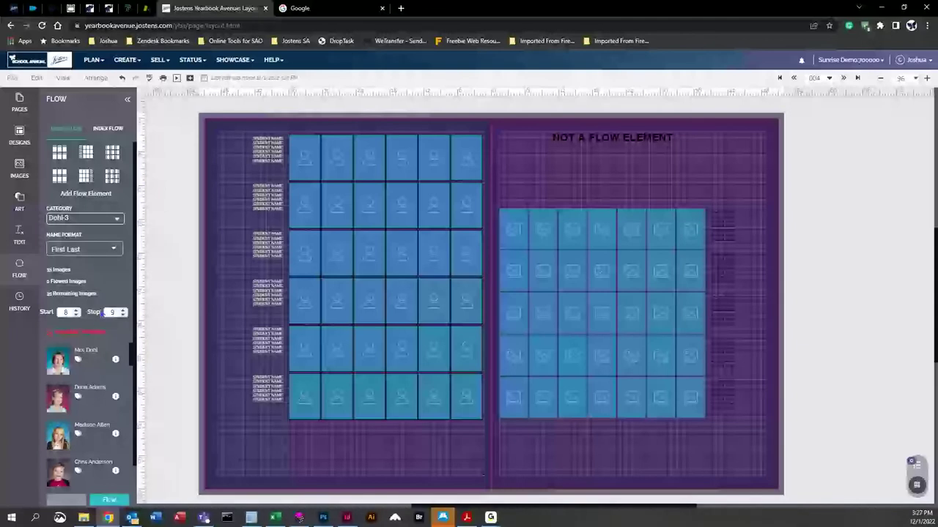
{"action": "left_click", "coordinate": [76, 310]}
{"action": "left_click", "coordinate": [75, 314]}
{"action": "left_click", "coordinate": [123, 315]}
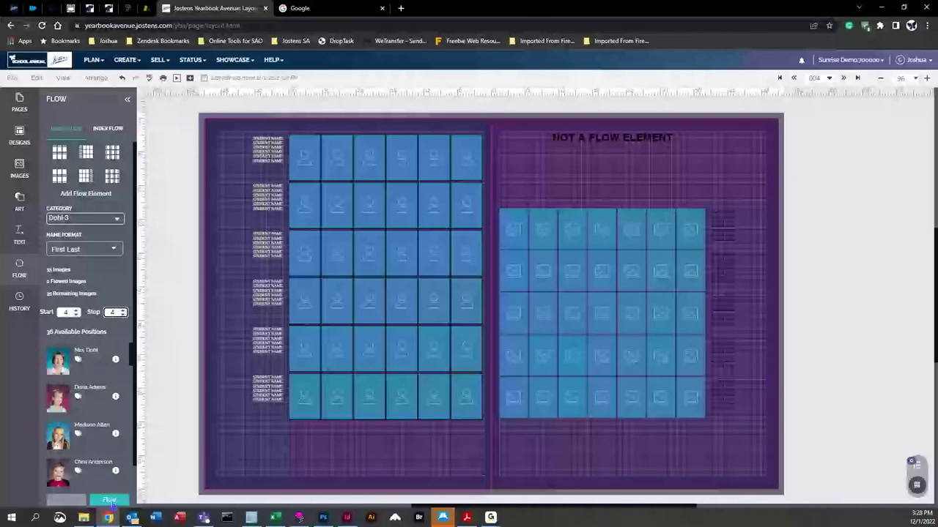
{"action": "left_click", "coordinate": [110, 502]}
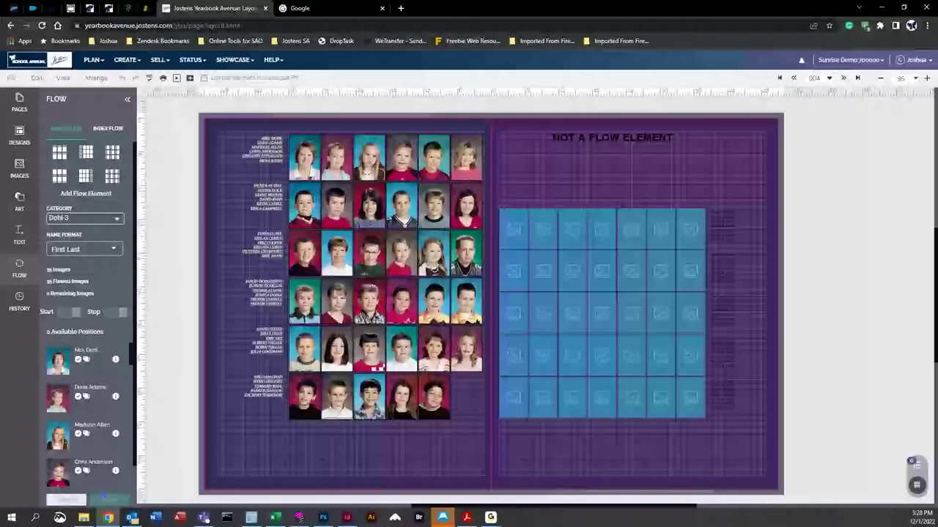
{"action": "left_click", "coordinate": [66, 501]}
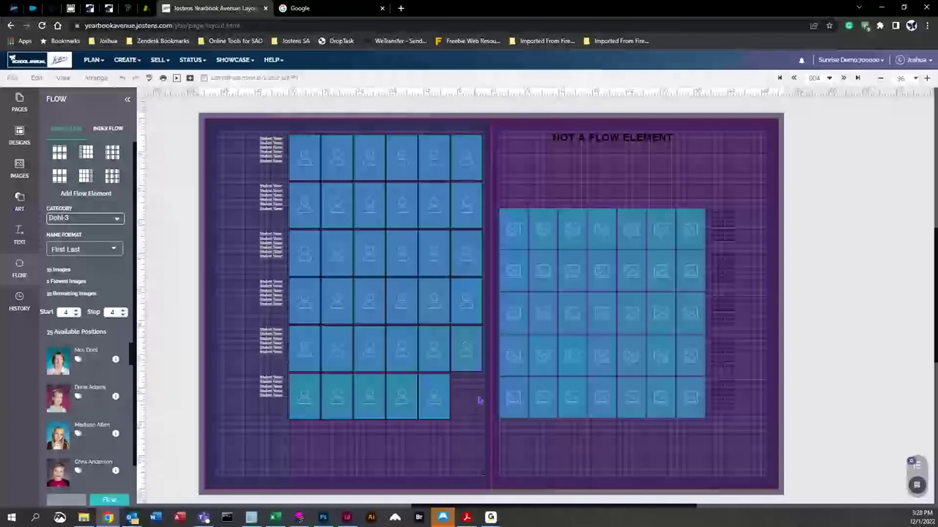
Choose the Adkins-5 class as the portrait source
{"action": "left_click", "coordinate": [435, 396]}
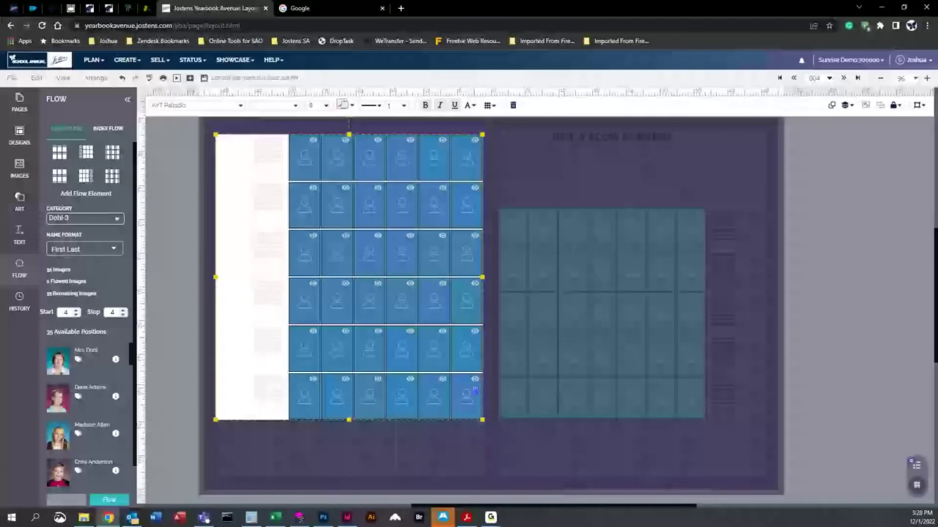
{"action": "left_click", "coordinate": [404, 454]}
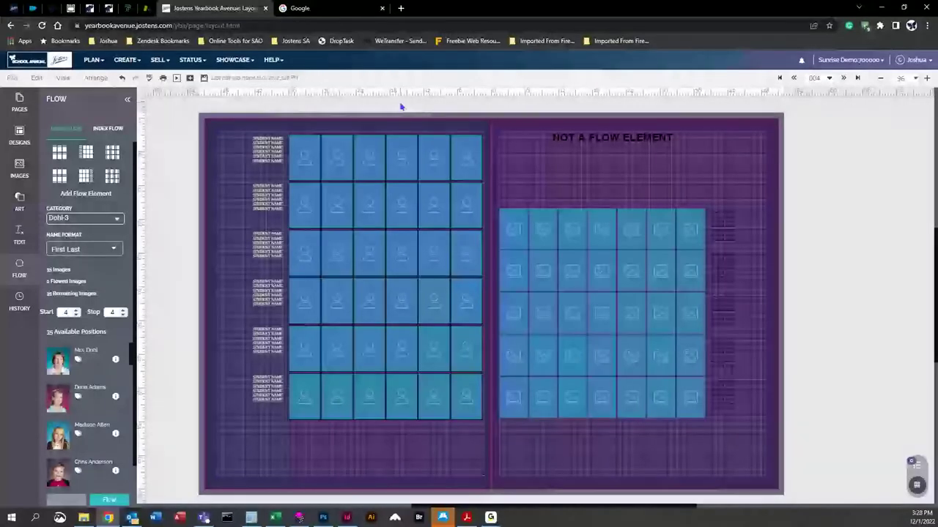
{"action": "left_click", "coordinate": [100, 222]}
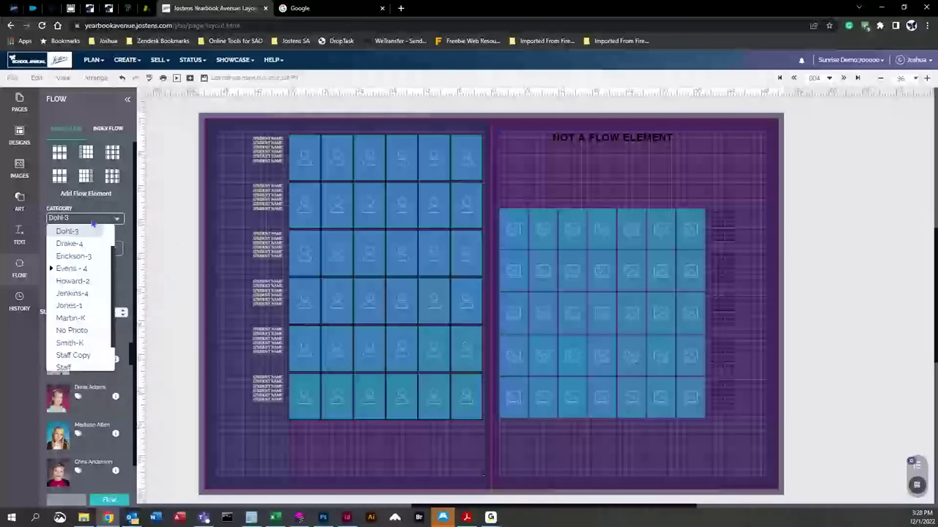
{"action": "scroll", "coordinate": [76, 247], "scroll_direction": "up", "scroll_amount": 2}
{"action": "left_click", "coordinate": [71, 250]}
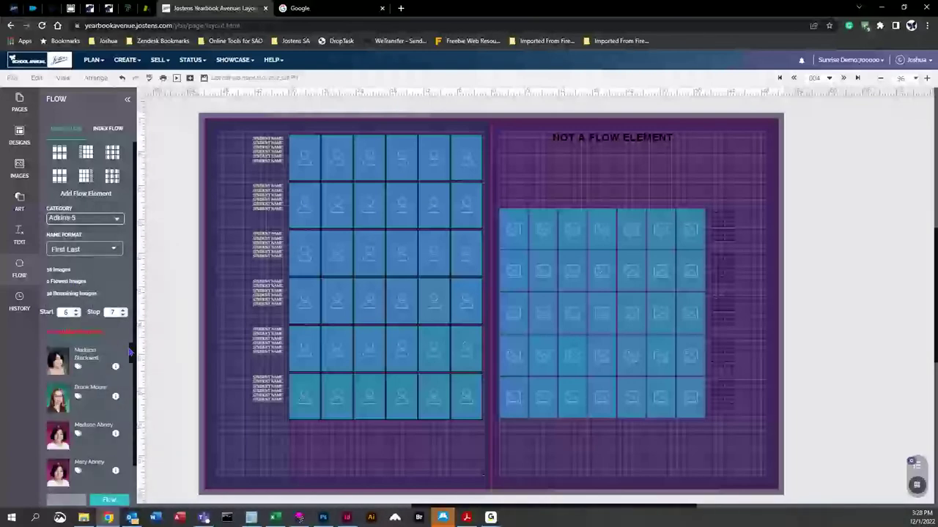
Set flow start and stop positions to 4 and save the spread
{"action": "left_click", "coordinate": [76, 315]}
{"action": "key", "text": "Tab"}
{"action": "left_click", "coordinate": [123, 315]}
{"action": "left_click", "coordinate": [205, 79]}
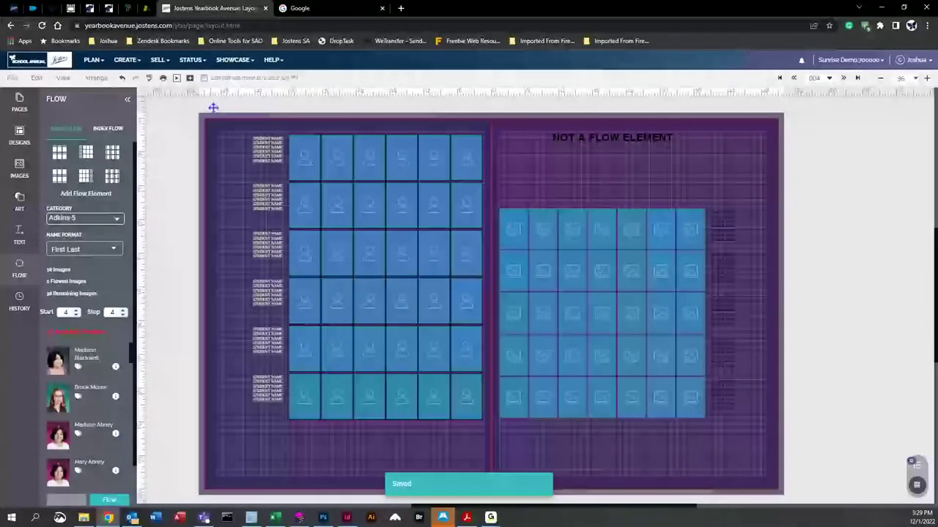
{"action": "left_click", "coordinate": [406, 407]}
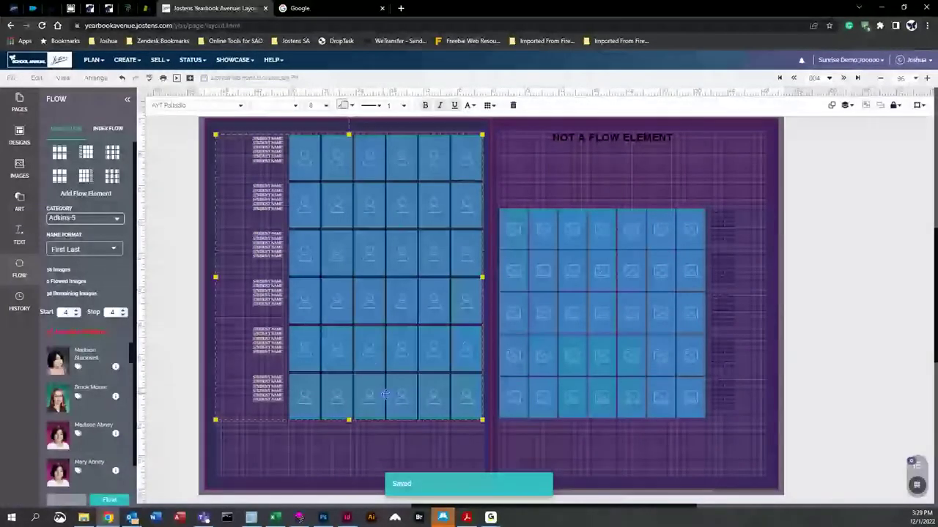
Raise the portrait grid from 6 to 7 rows, giving 42 positions, and save
{"action": "left_click", "coordinate": [489, 106]}
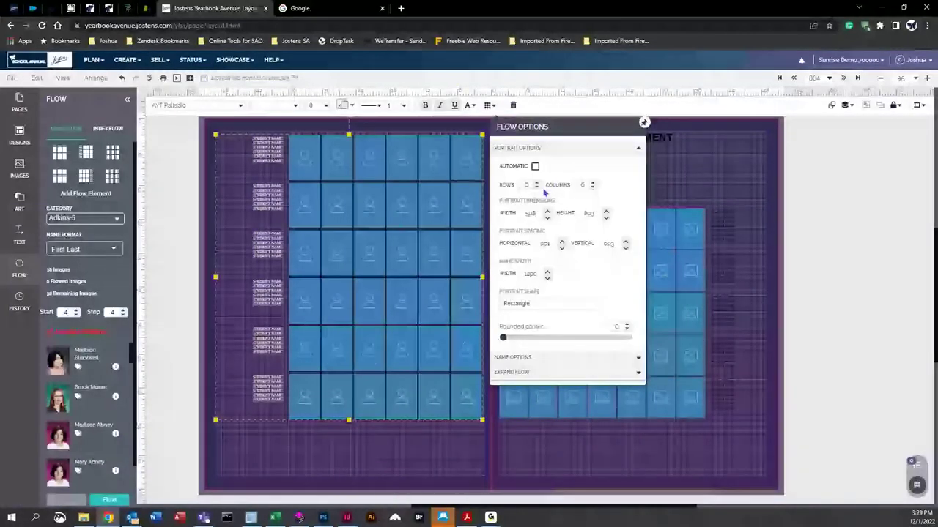
{"action": "left_click", "coordinate": [536, 183]}
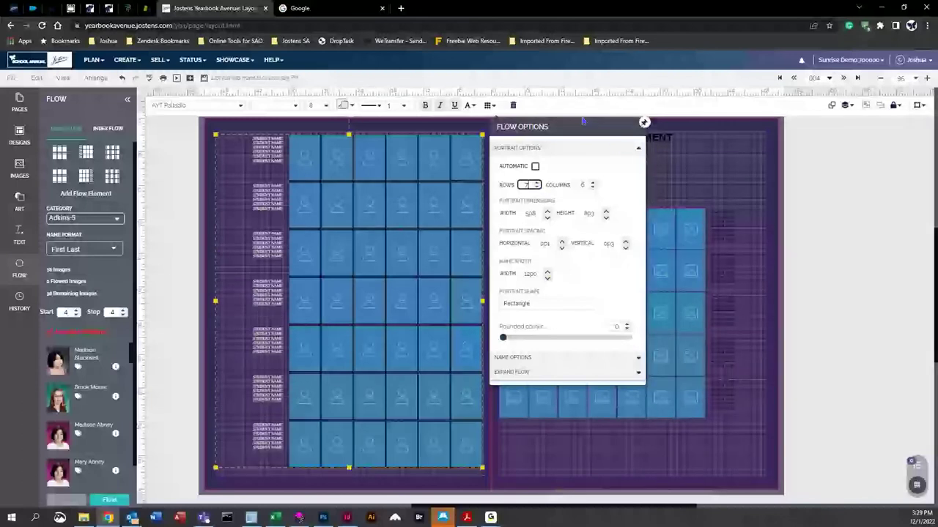
{"action": "left_click", "coordinate": [490, 107]}
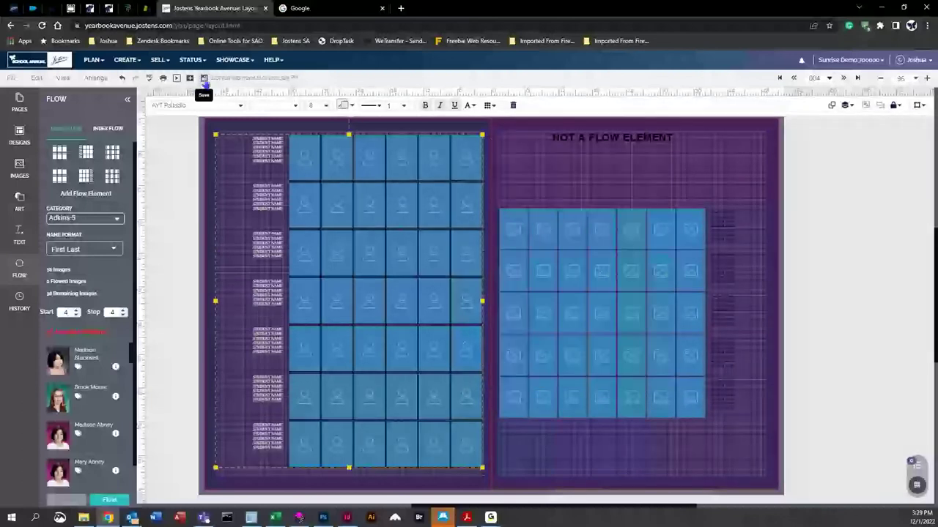
{"action": "left_click", "coordinate": [204, 79]}
{"action": "left_click", "coordinate": [192, 327]}
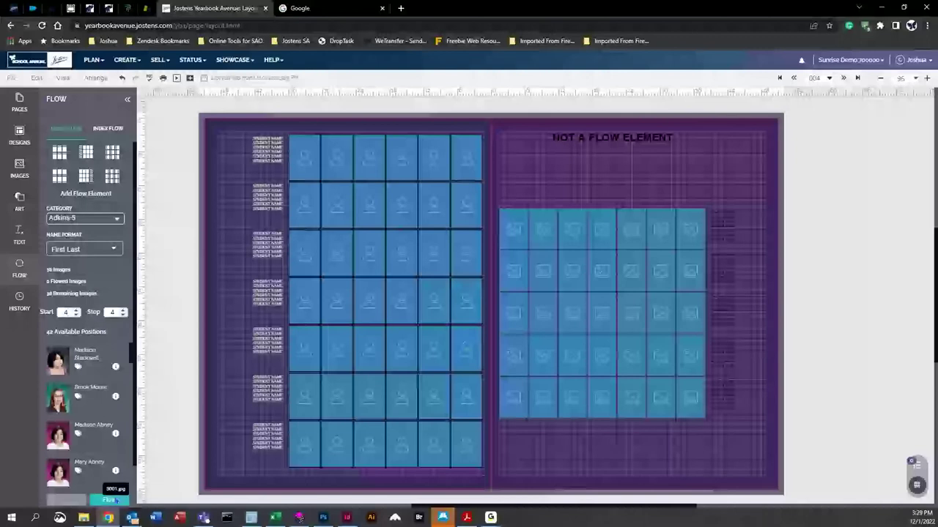
Flow the Adkins-5 portraits into the grid and zoom to 200% to inspect them
{"action": "left_click", "coordinate": [111, 500]}
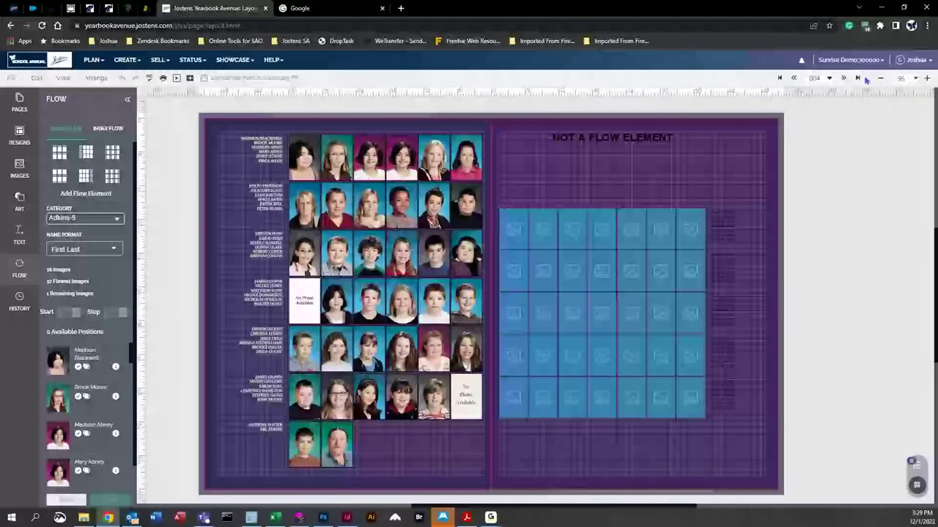
{"action": "left_click", "coordinate": [915, 77]}
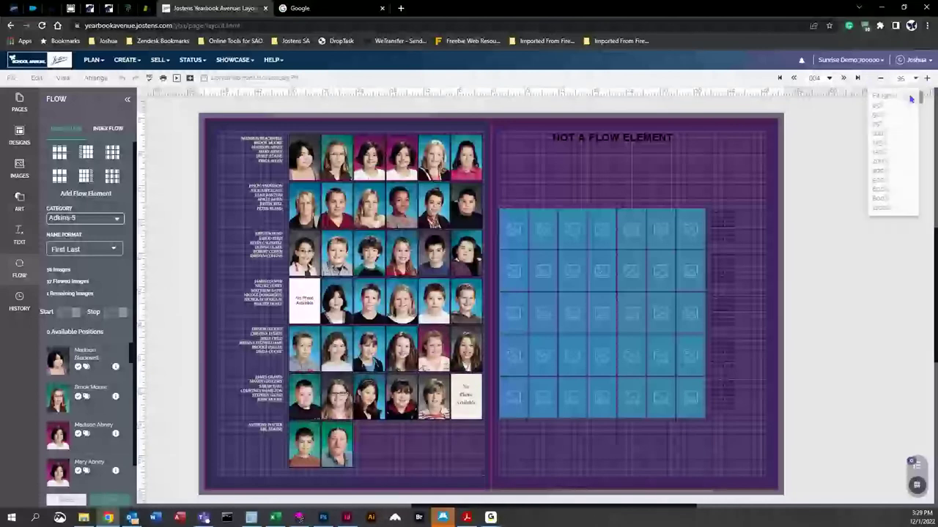
{"action": "left_click", "coordinate": [877, 165]}
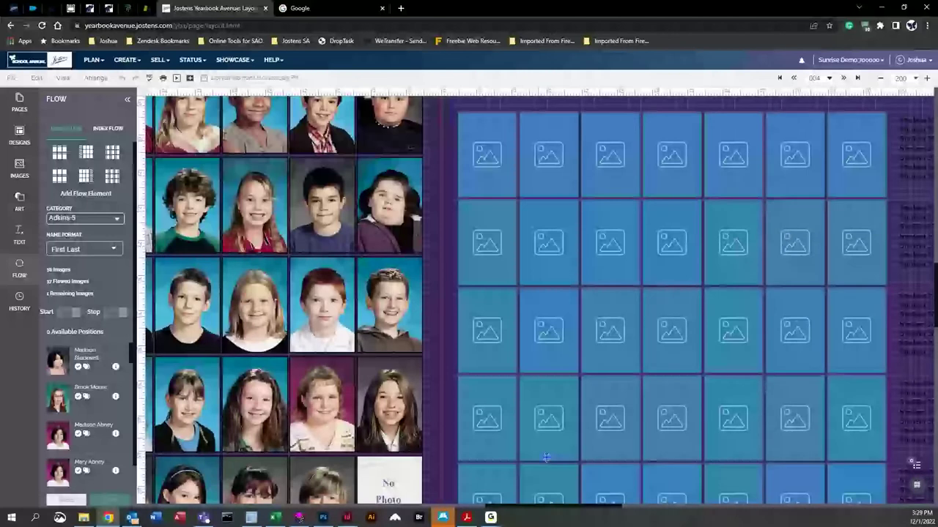
{"action": "left_click_drag", "start_coordinate": [554, 507], "coordinate": [508, 514]}
{"action": "scroll", "coordinate": [301, 242], "scroll_direction": "down", "scroll_amount": 2}
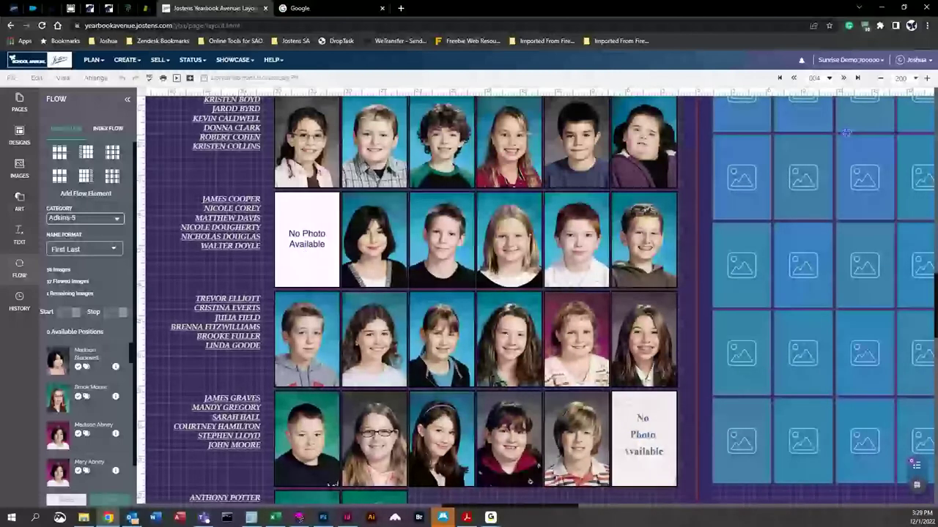
Fit the whole two-page spread in view and check the portrait flow element
{"action": "left_click", "coordinate": [915, 77]}
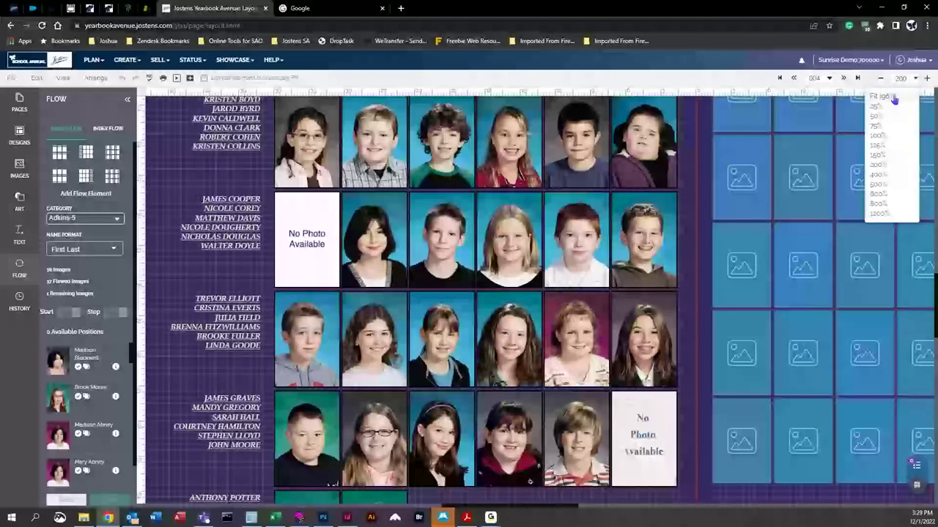
{"action": "left_click", "coordinate": [879, 105]}
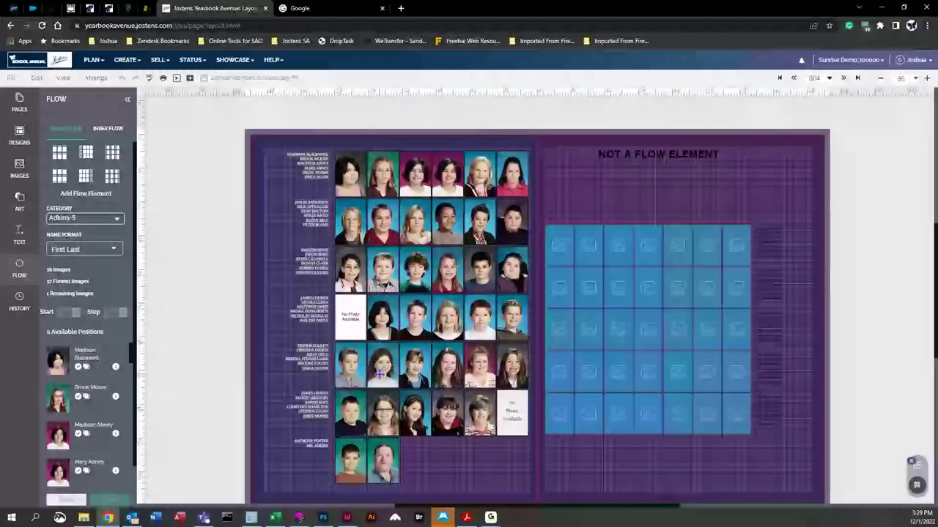
{"action": "scroll", "coordinate": [404, 379], "scroll_direction": "down", "scroll_amount": 1}
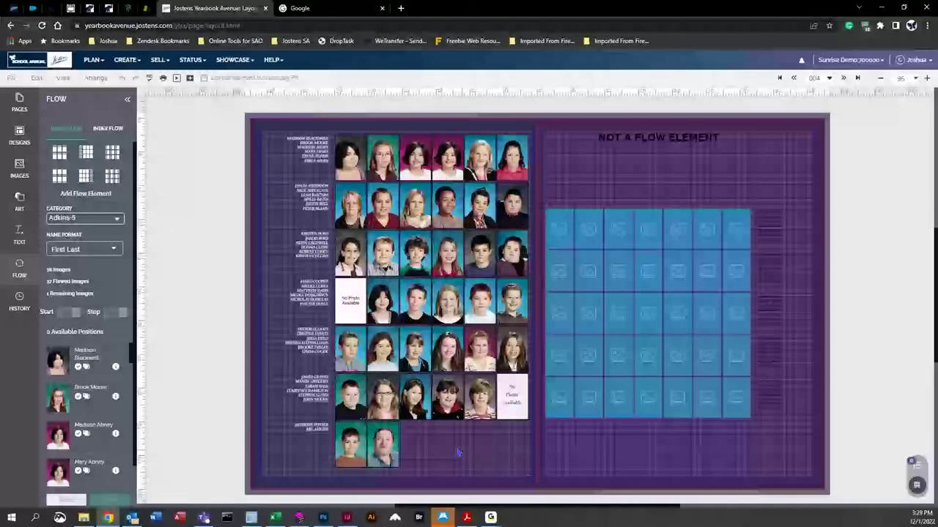
{"action": "left_click", "coordinate": [384, 440]}
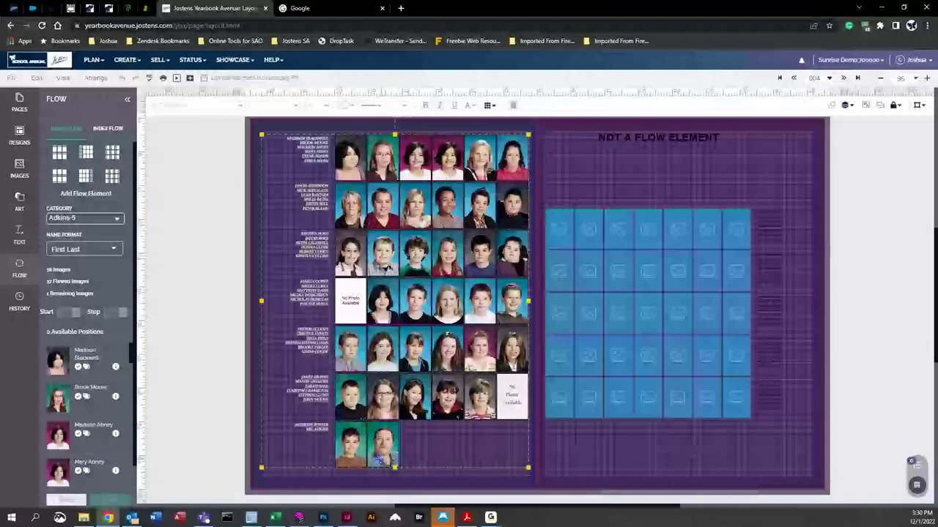
{"action": "left_click", "coordinate": [206, 363]}
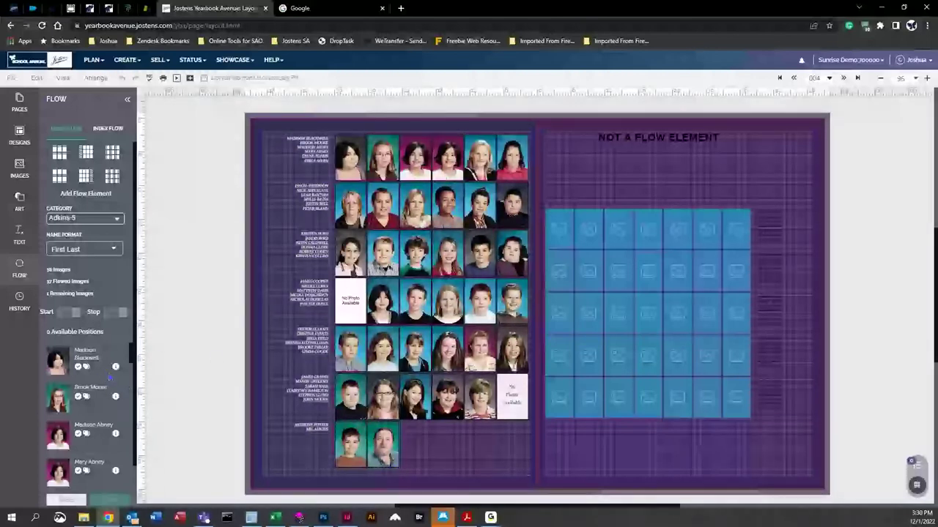
Change the first class portrait's type from Teacher to Student
{"action": "mouse_move", "coordinate": [116, 370]}
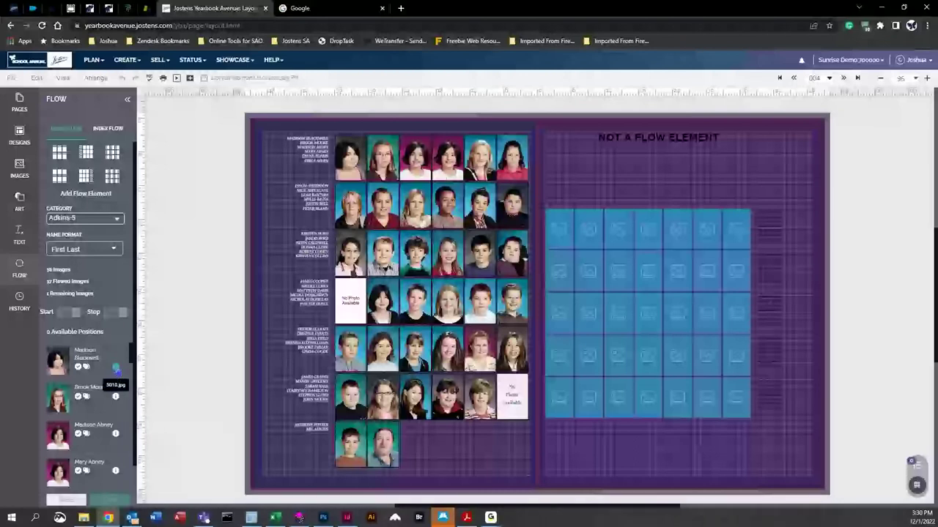
{"action": "left_click", "coordinate": [116, 368]}
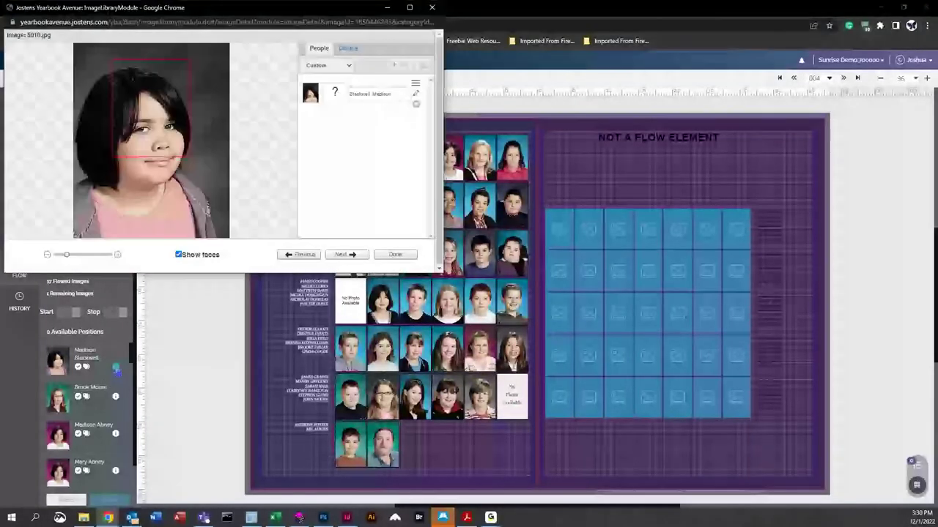
{"action": "left_click", "coordinate": [350, 48]}
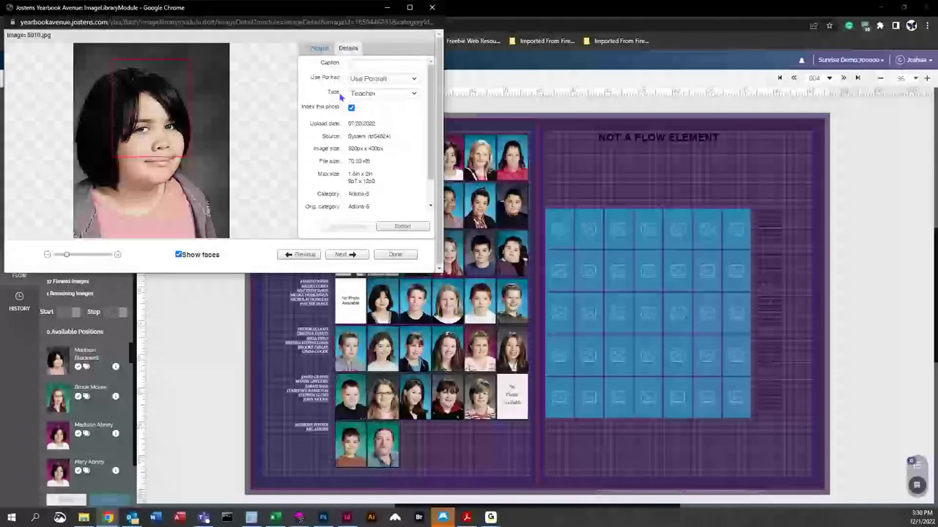
{"action": "left_click", "coordinate": [389, 95]}
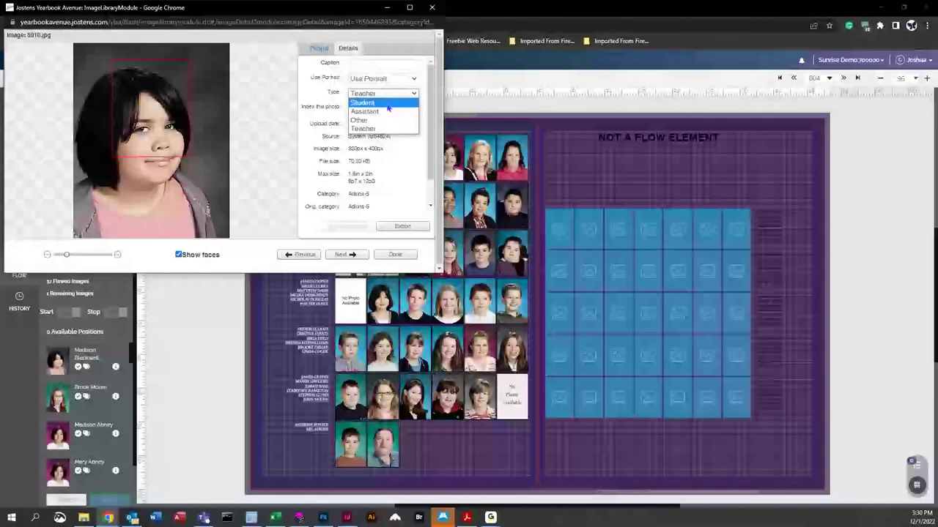
{"action": "left_click", "coordinate": [389, 108]}
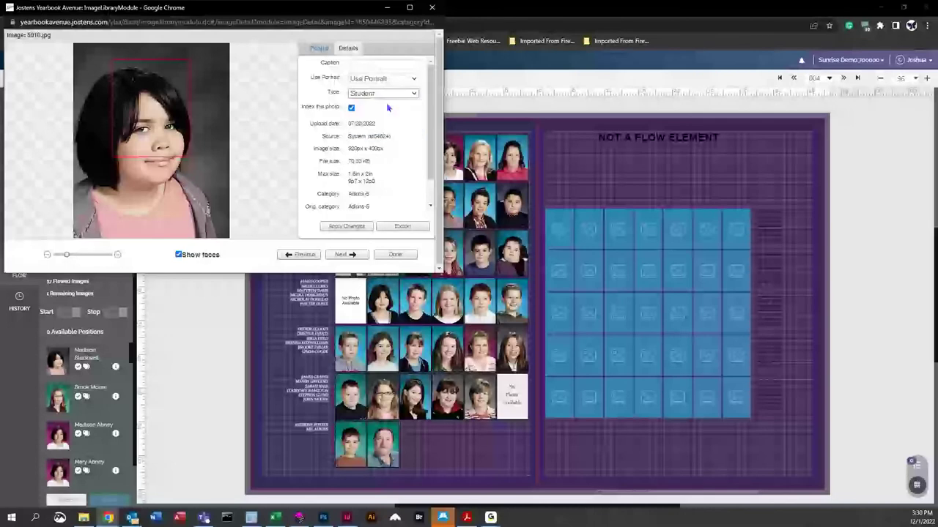
{"action": "left_click", "coordinate": [338, 227]}
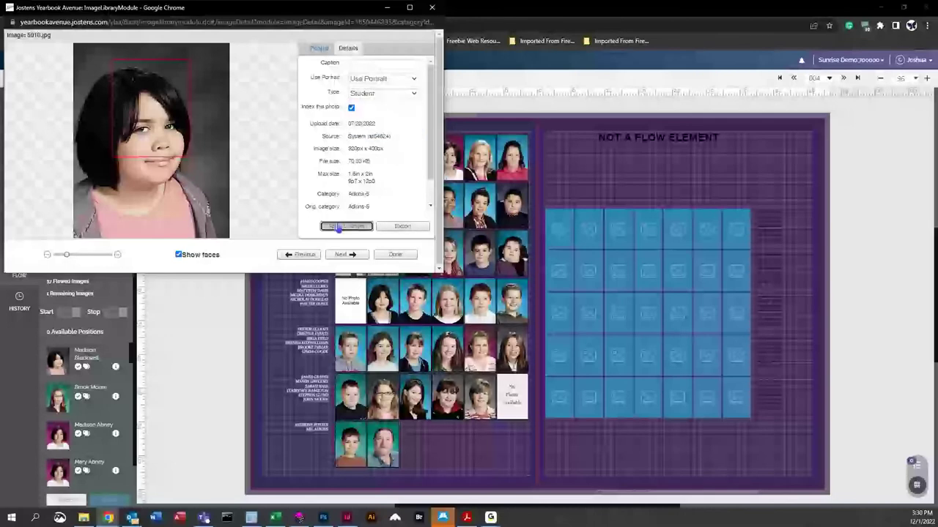
{"action": "left_click", "coordinate": [395, 254]}
Change the second class portrait's type from Teacher to Student
{"action": "mouse_move", "coordinate": [116, 397]}
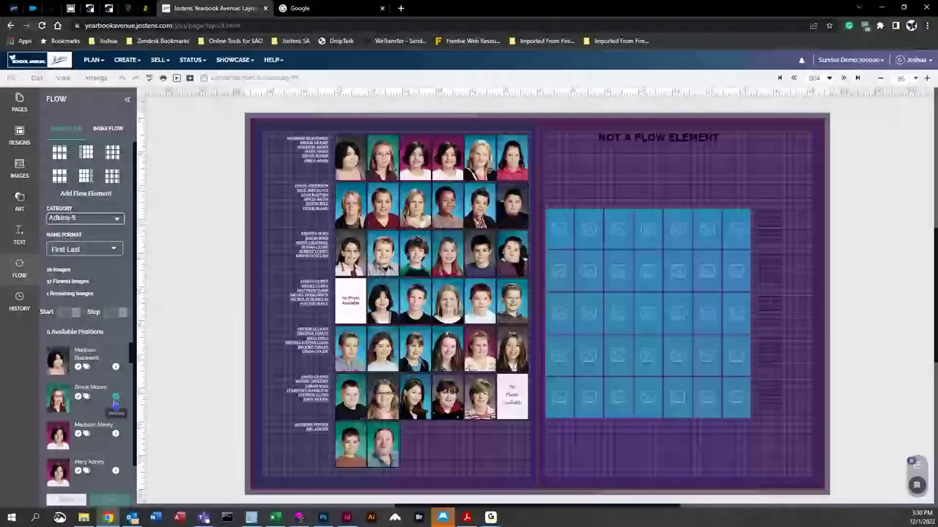
{"action": "left_click", "coordinate": [116, 398]}
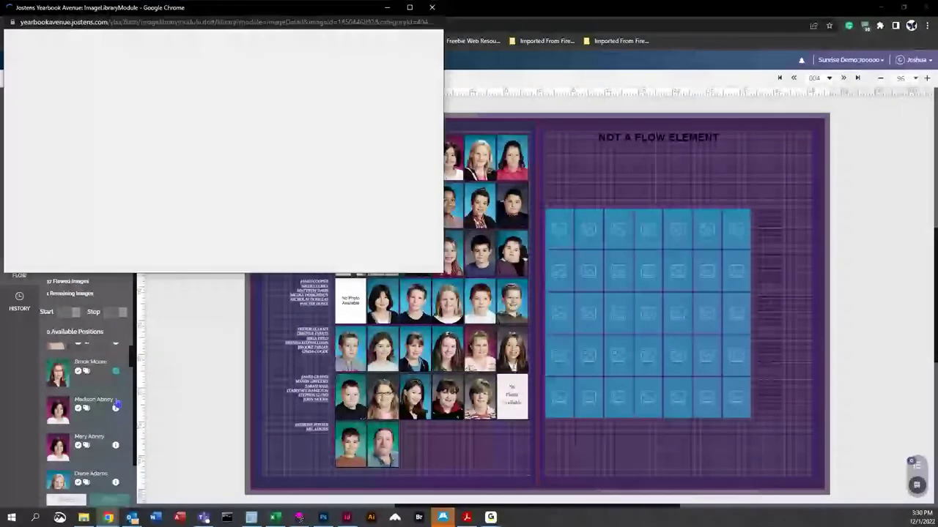
{"action": "left_click", "coordinate": [348, 53]}
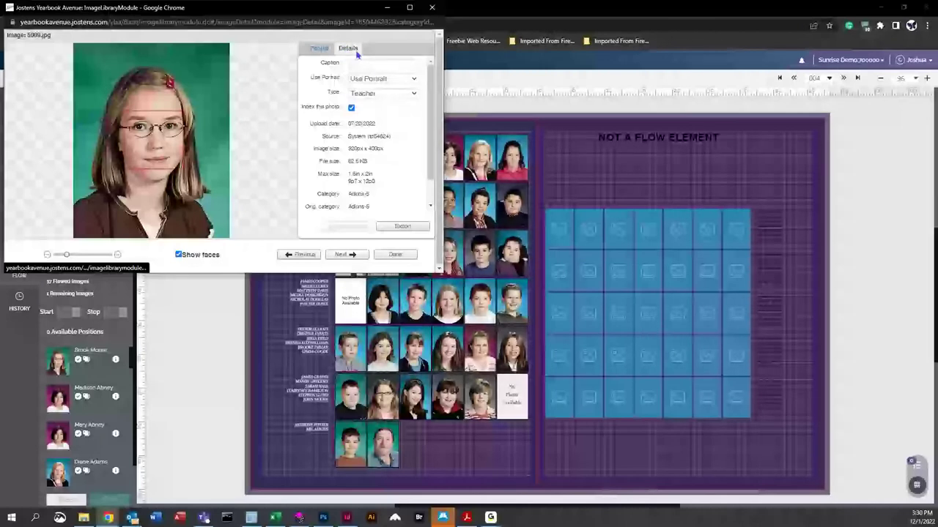
{"action": "left_click", "coordinate": [366, 93]}
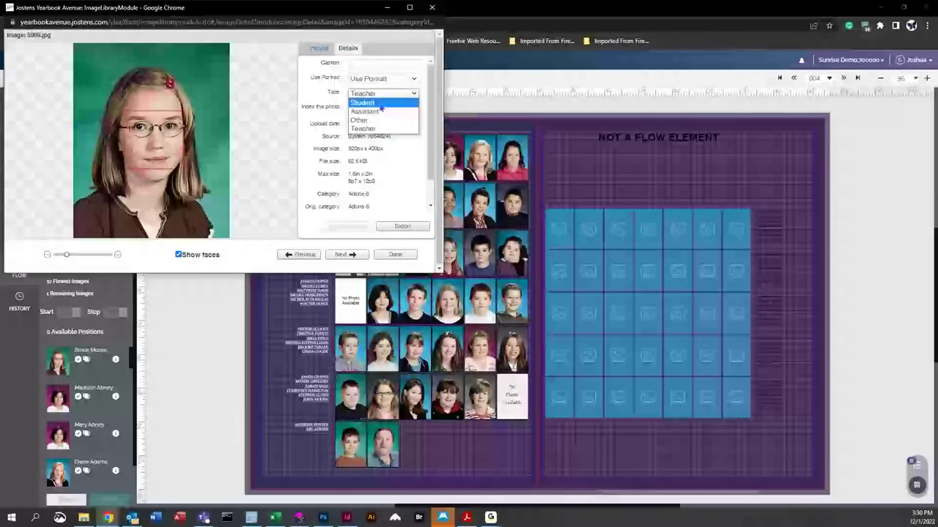
{"action": "left_click", "coordinate": [380, 108]}
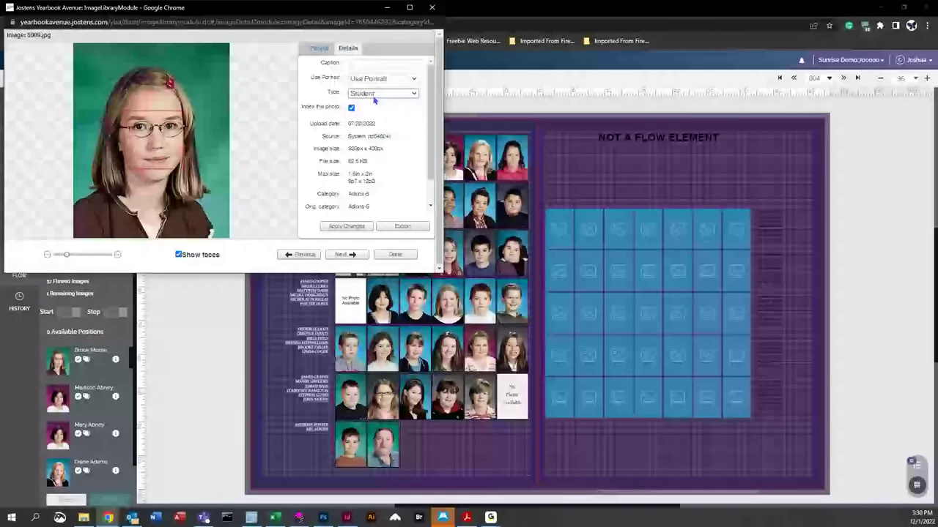
{"action": "left_click", "coordinate": [346, 227]}
{"action": "left_click", "coordinate": [396, 254]}
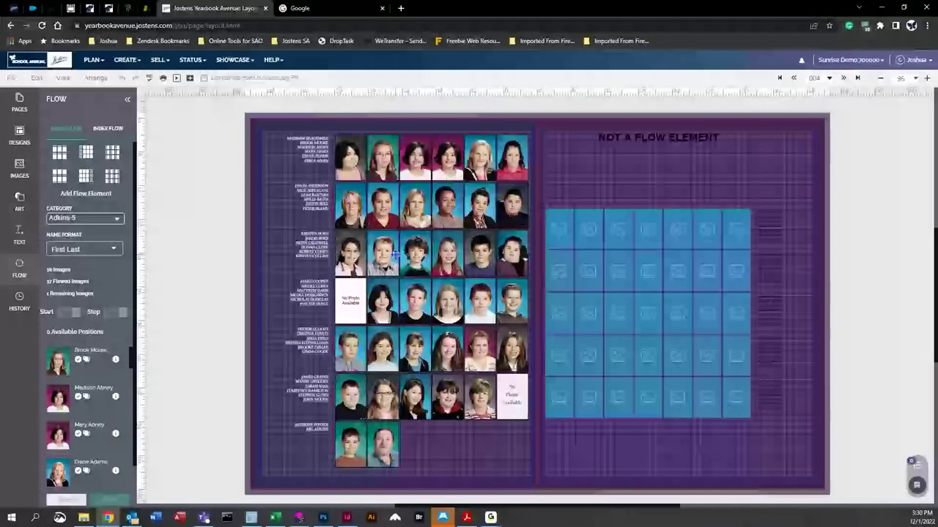
Retag the adult Adkins-5 portrait from Other to Teacher, then clear the grid's flowed photos
{"action": "scroll", "coordinate": [132, 452], "scroll_direction": "down", "scroll_amount": 5}
{"action": "scroll", "coordinate": [132, 452], "scroll_direction": "down", "scroll_amount": 3}
{"action": "scroll", "coordinate": [108, 454], "scroll_direction": "down", "scroll_amount": 1}
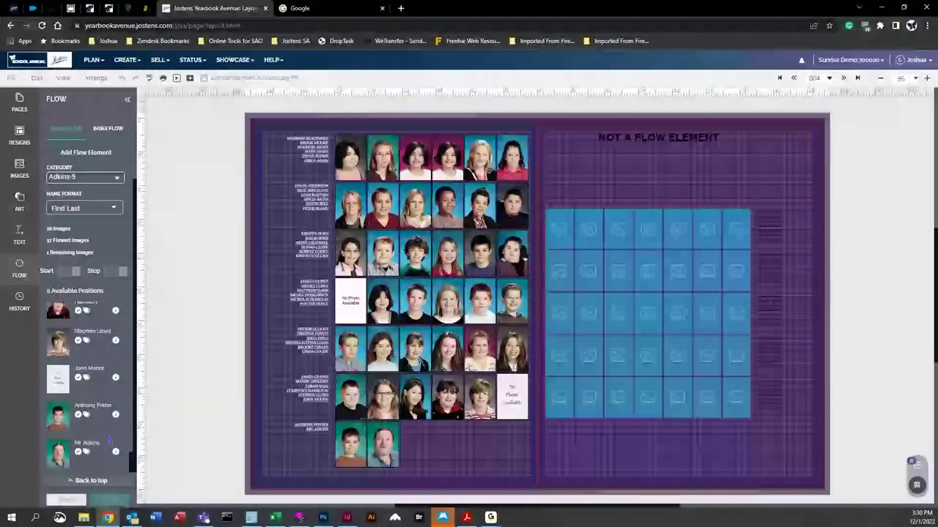
{"action": "left_click", "coordinate": [115, 451]}
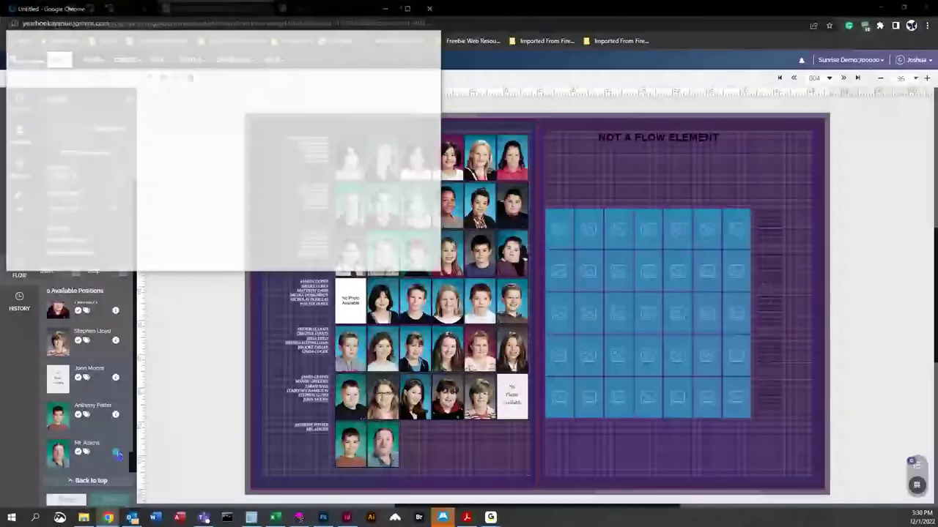
{"action": "left_click", "coordinate": [348, 48]}
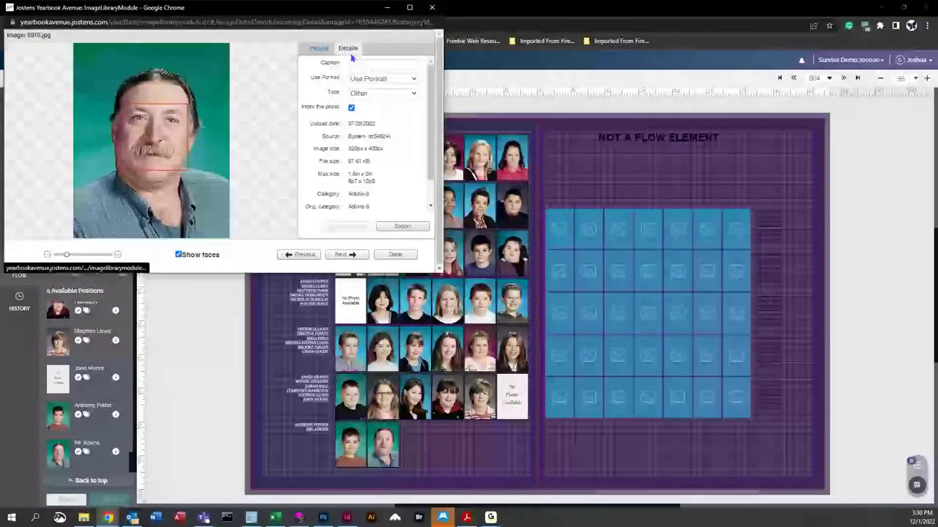
{"action": "left_click", "coordinate": [373, 95]}
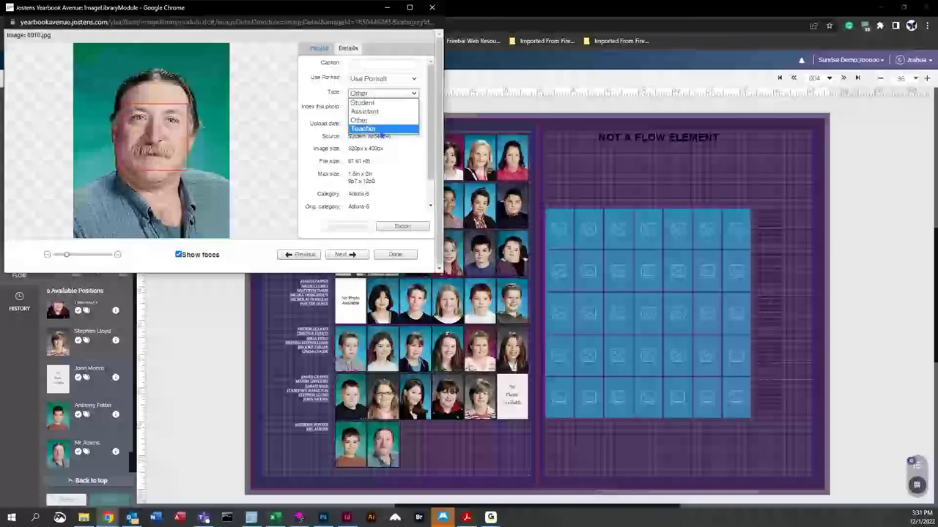
{"action": "left_click", "coordinate": [357, 128]}
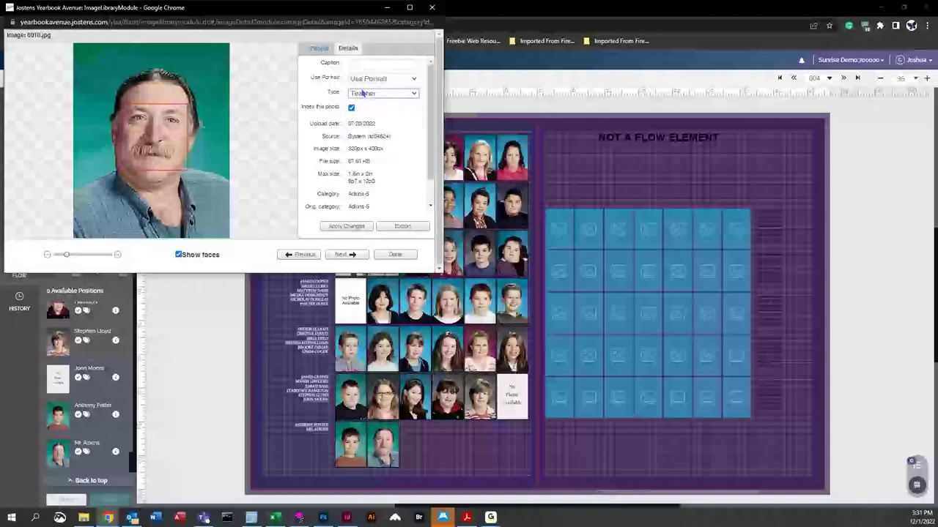
{"action": "left_click", "coordinate": [351, 227]}
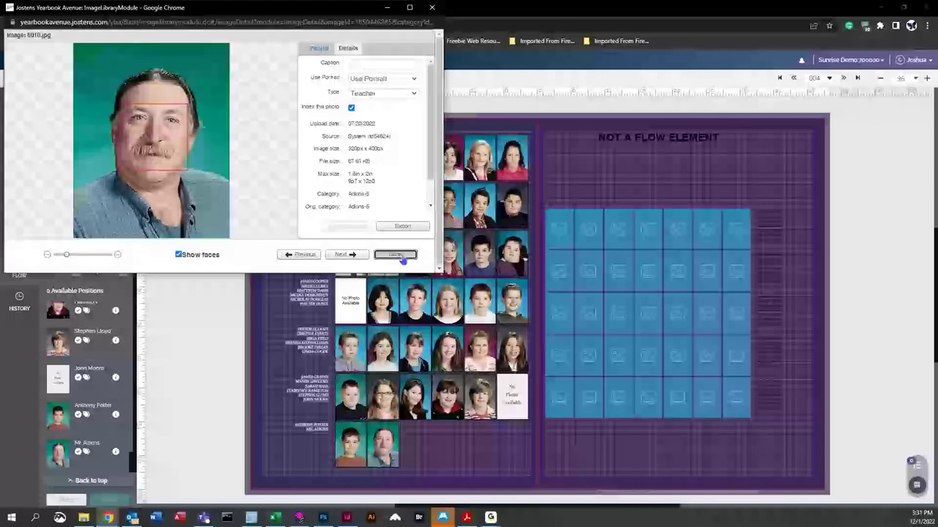
{"action": "left_click", "coordinate": [395, 254]}
{"action": "left_click", "coordinate": [74, 503]}
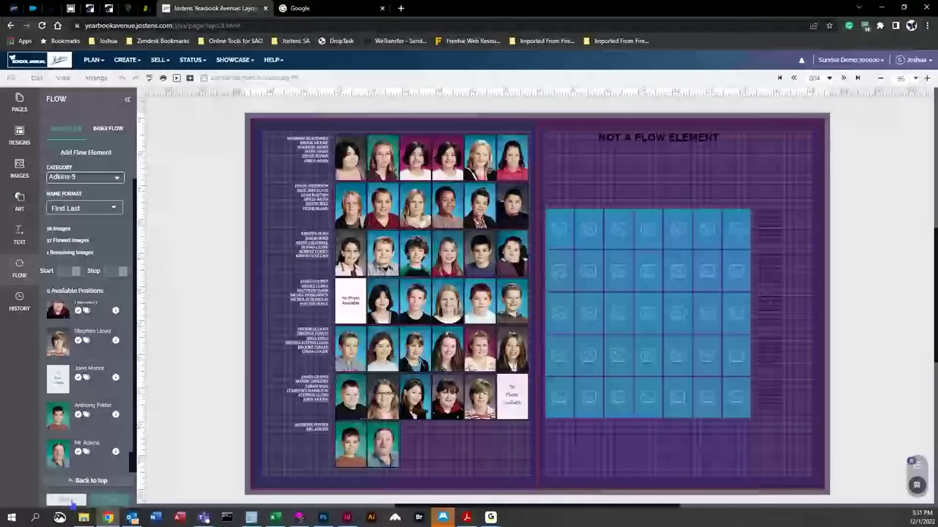
Reflow the Adkins-5 portraits, teacher first, placing 37 of 38 in the grid
{"action": "scroll", "coordinate": [129, 366], "scroll_direction": "up", "scroll_amount": 10}
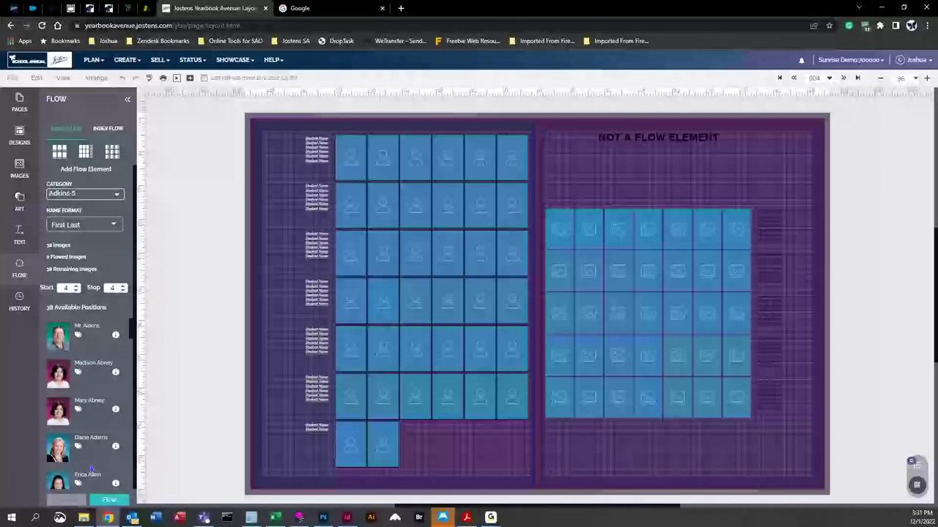
{"action": "left_click", "coordinate": [110, 500]}
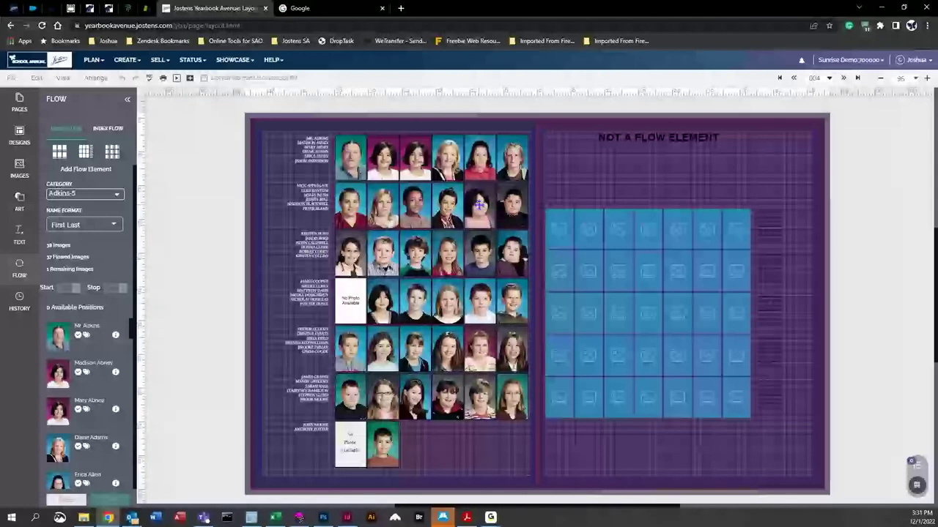
{"action": "left_click", "coordinate": [417, 398]}
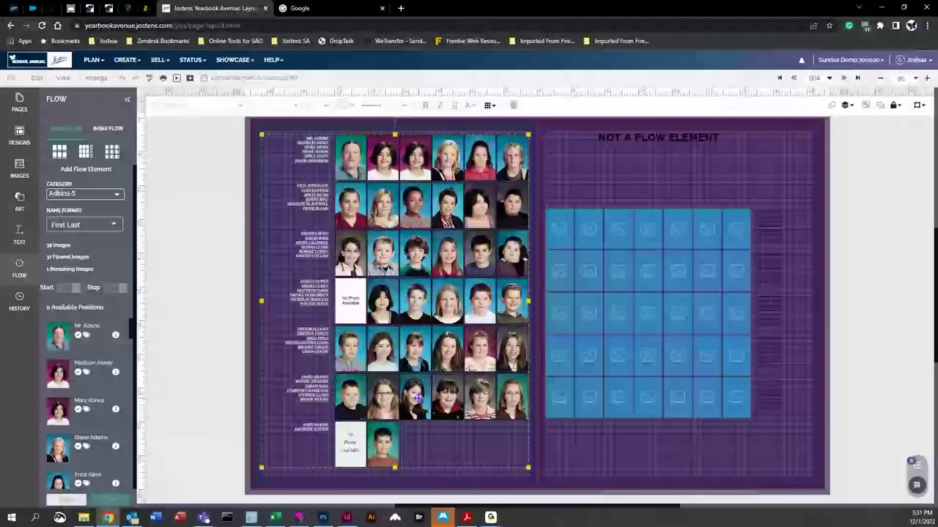
{"action": "left_click", "coordinate": [199, 279]}
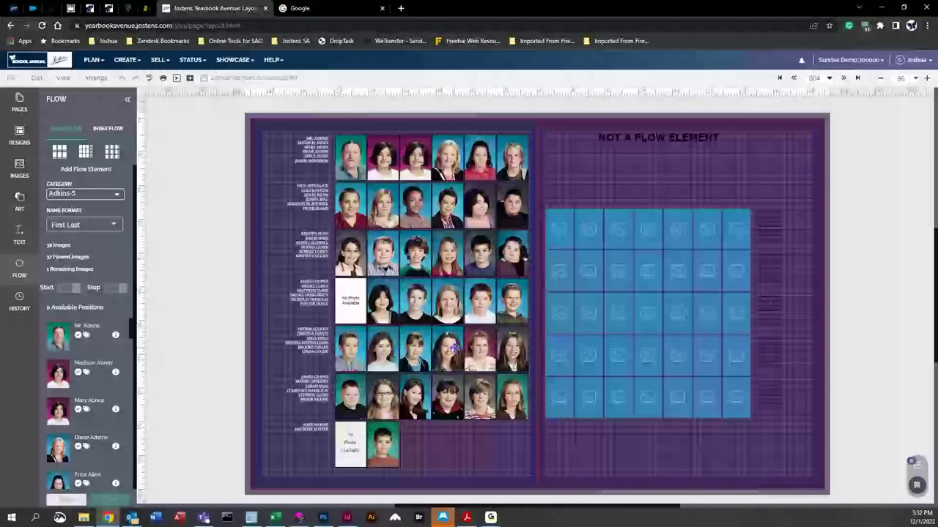
Nudge and slightly enlarge the row 5, column 4 photo, save, and show page thumbnails
{"action": "left_click", "coordinate": [452, 348]}
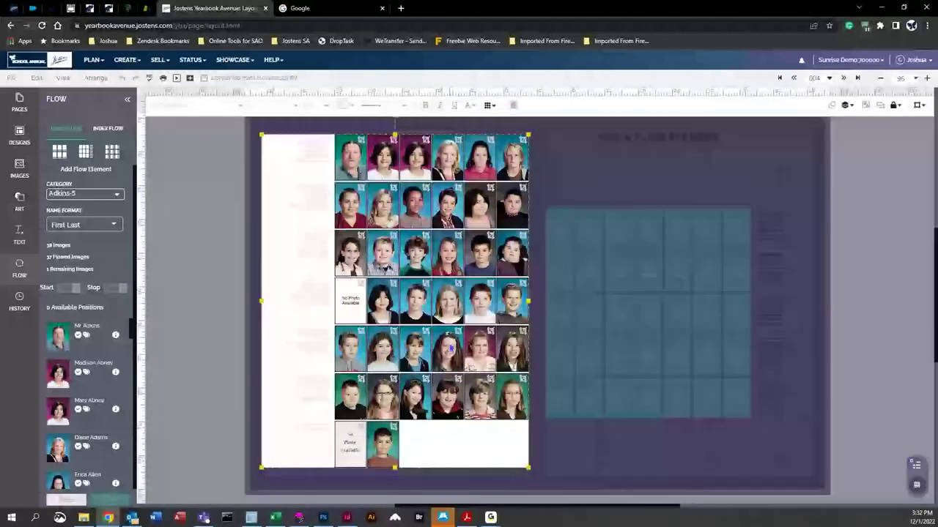
{"action": "double_click", "coordinate": [452, 345]}
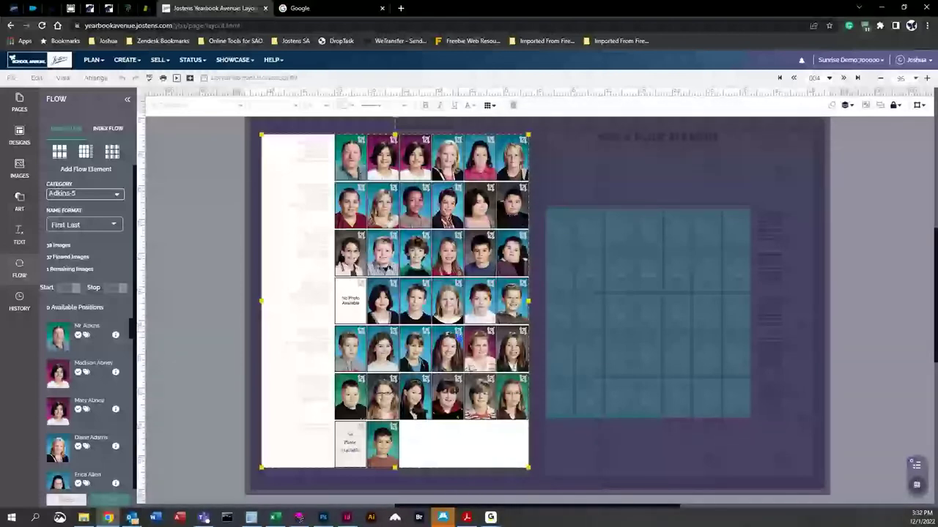
{"action": "left_click", "coordinate": [447, 349]}
{"action": "left_click_drag", "start_coordinate": [449, 334], "coordinate": [448, 333]}
{"action": "left_click_drag", "start_coordinate": [465, 374], "coordinate": [460, 370]}
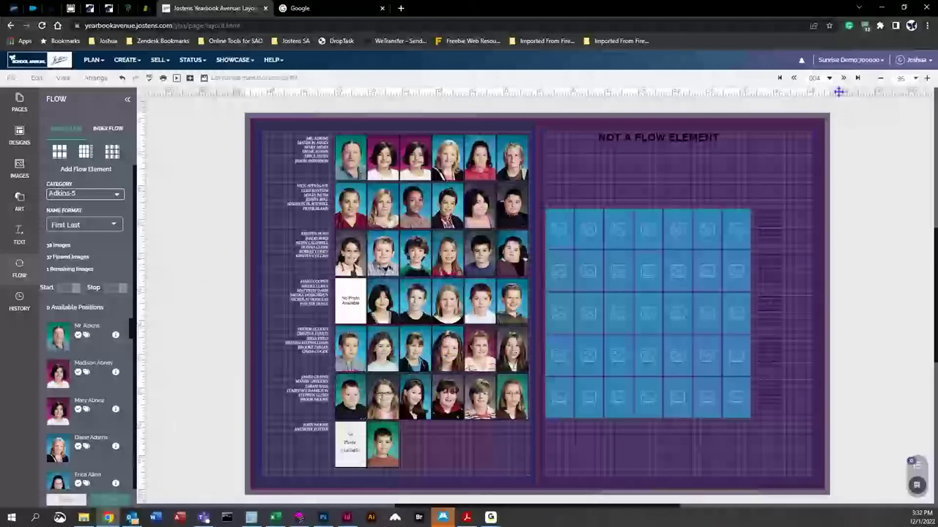
{"action": "left_click", "coordinate": [202, 79]}
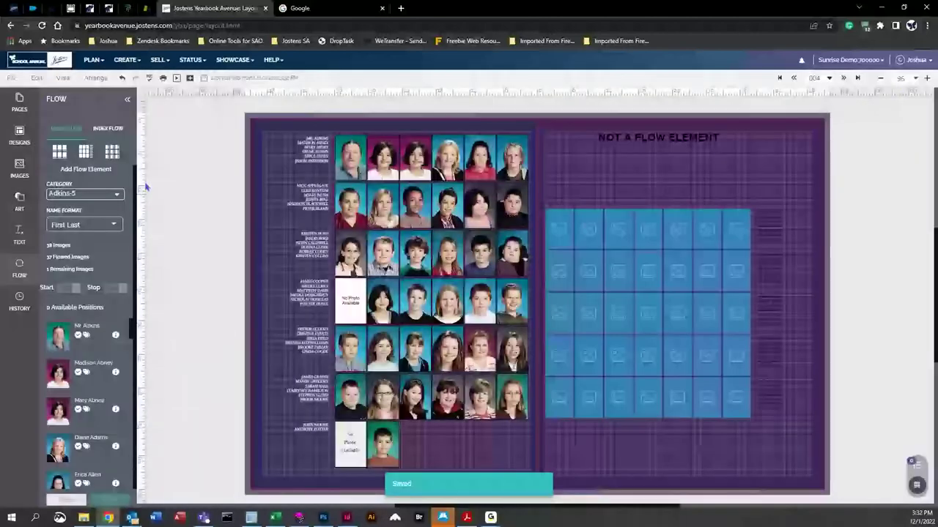
{"action": "left_click", "coordinate": [19, 102]}
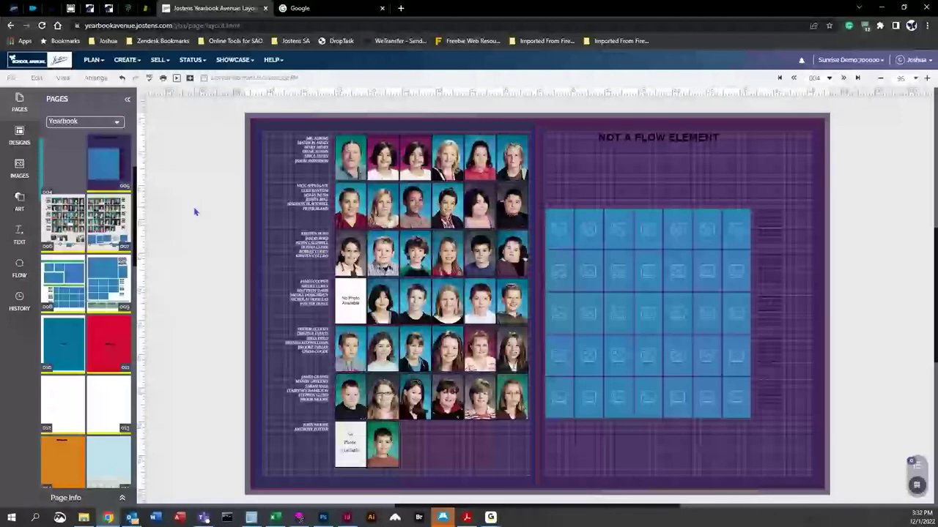